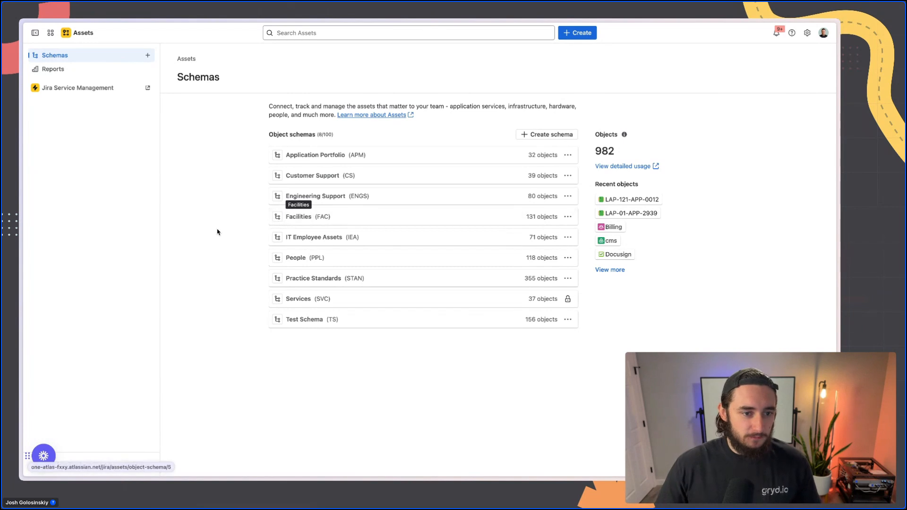
Step: Open the Facilities schema and look at the HVAC systems objects in split view, returning to the list view
{"action": "left_click", "coordinate": [286, 217]}
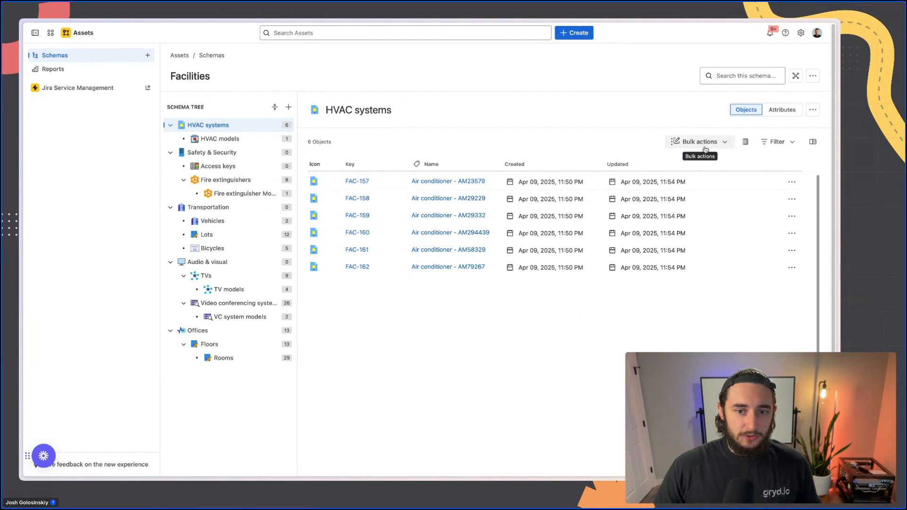
{"action": "left_click", "coordinate": [813, 142]}
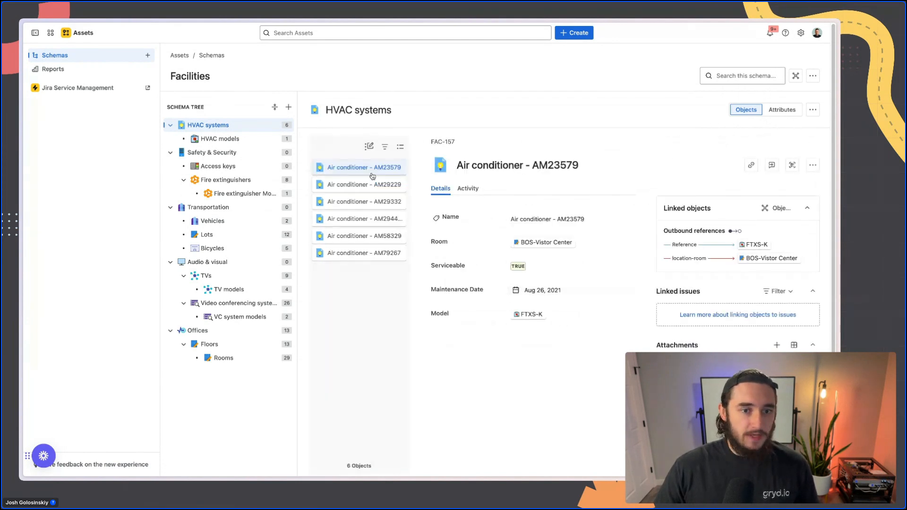
{"action": "left_click", "coordinate": [400, 147]}
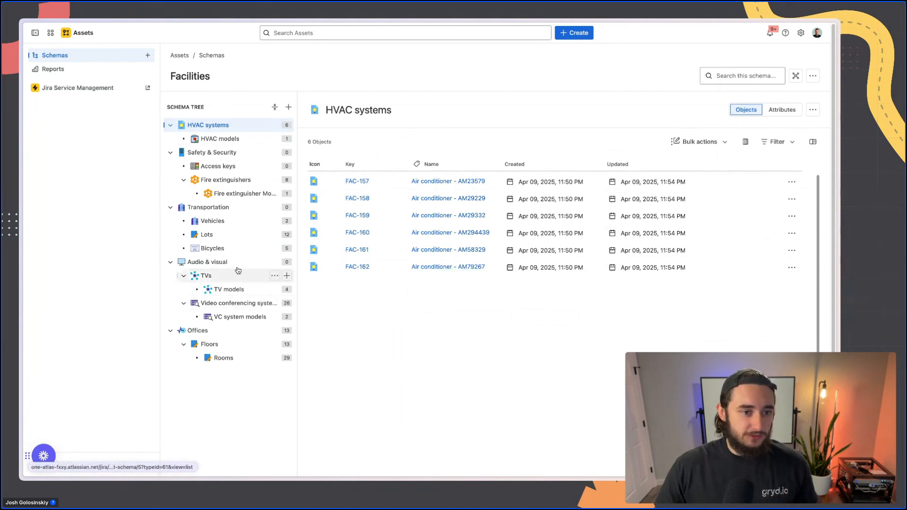
Step: Collapse the HVAC systems, Safety & Security, Transportation and Audio & visual branches in the schema tree, leaving Offices expanded
{"action": "left_click", "coordinate": [170, 262]}
{"action": "left_click", "coordinate": [170, 276]}
{"action": "left_click", "coordinate": [171, 207]}
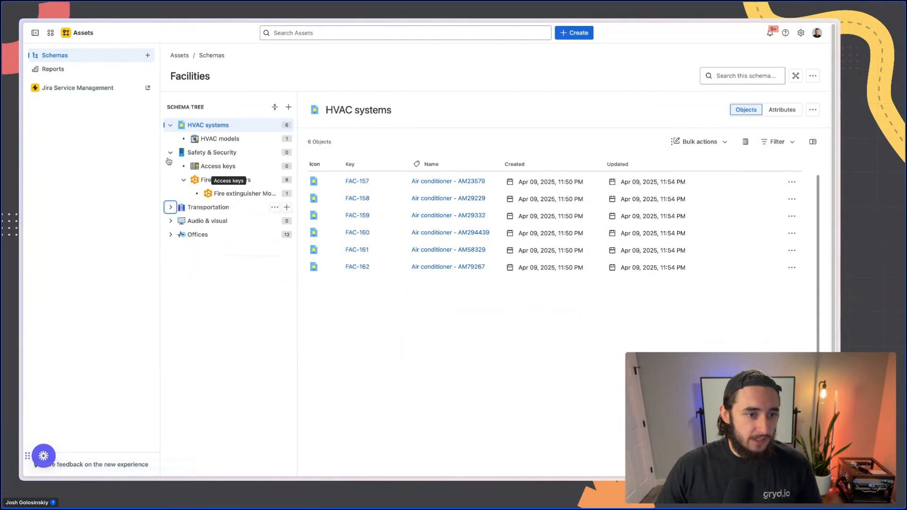
{"action": "left_click", "coordinate": [170, 153]}
{"action": "left_click", "coordinate": [171, 125]}
{"action": "left_click", "coordinate": [170, 179]}
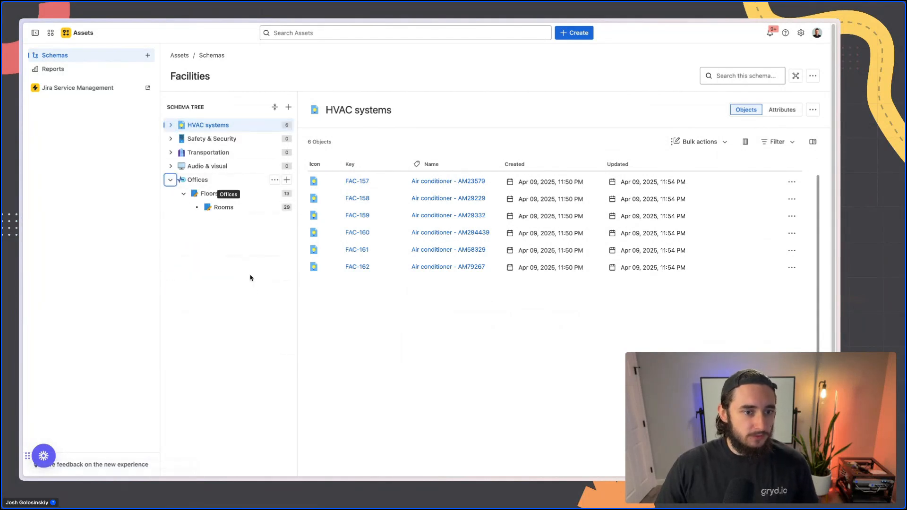
Step: Look through the objects of the Offices, Floors and Rooms object types and return to Offices
{"action": "left_click", "coordinate": [234, 185]}
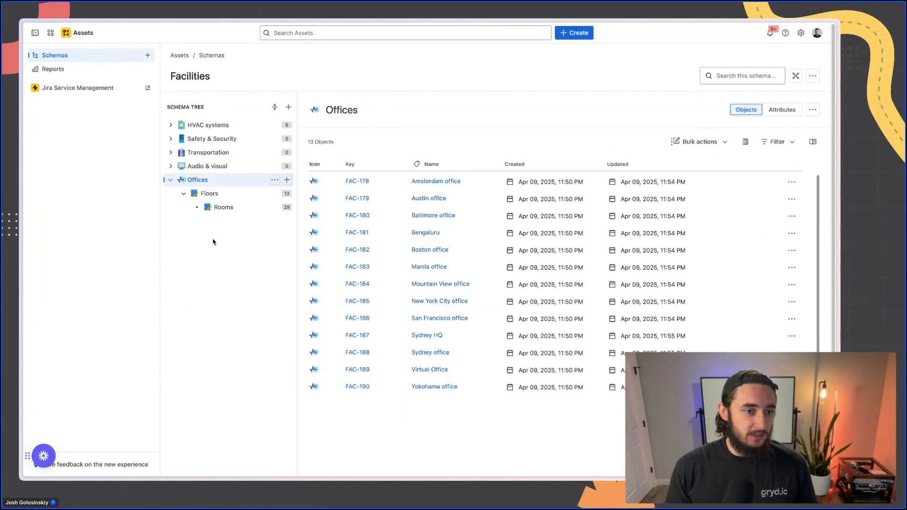
{"action": "left_click", "coordinate": [232, 193]}
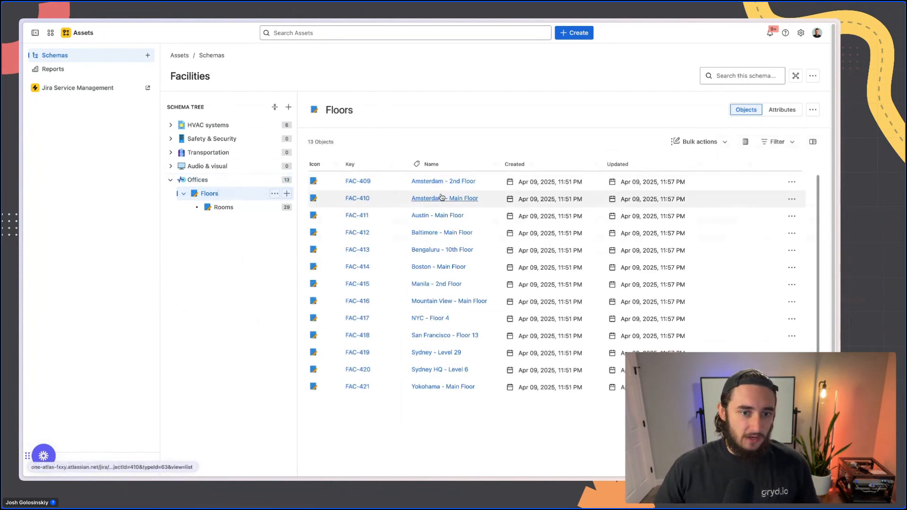
{"action": "left_click", "coordinate": [235, 212]}
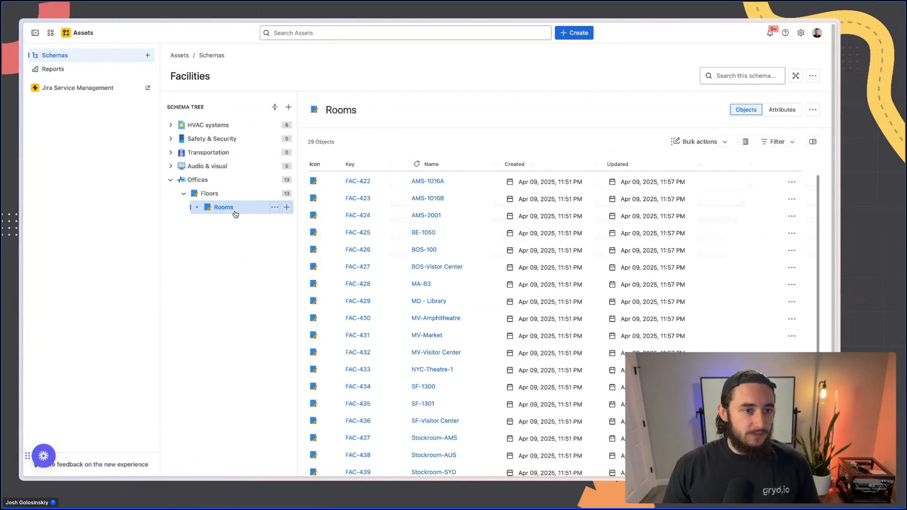
{"action": "left_click", "coordinate": [228, 182]}
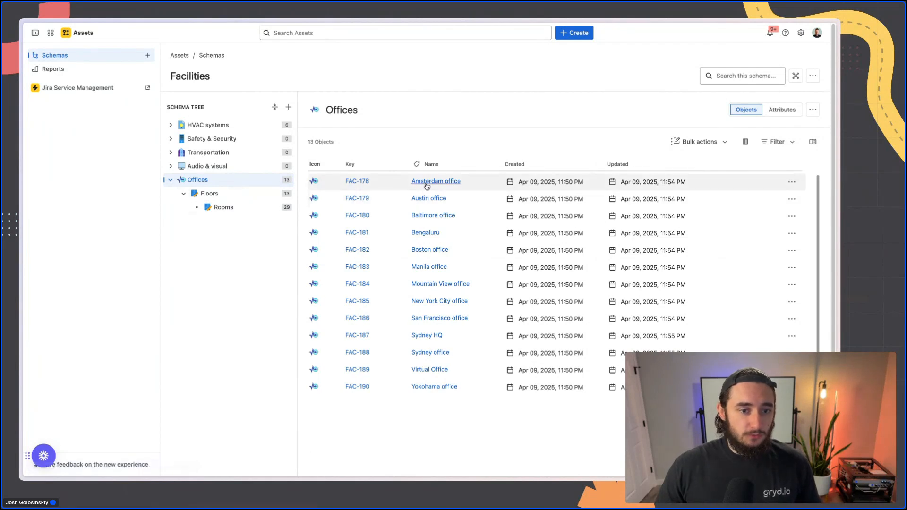
Step: Examine the Sydney HQ office's details and linked objects, expanding its inbound Lots references
{"action": "left_click", "coordinate": [426, 336]}
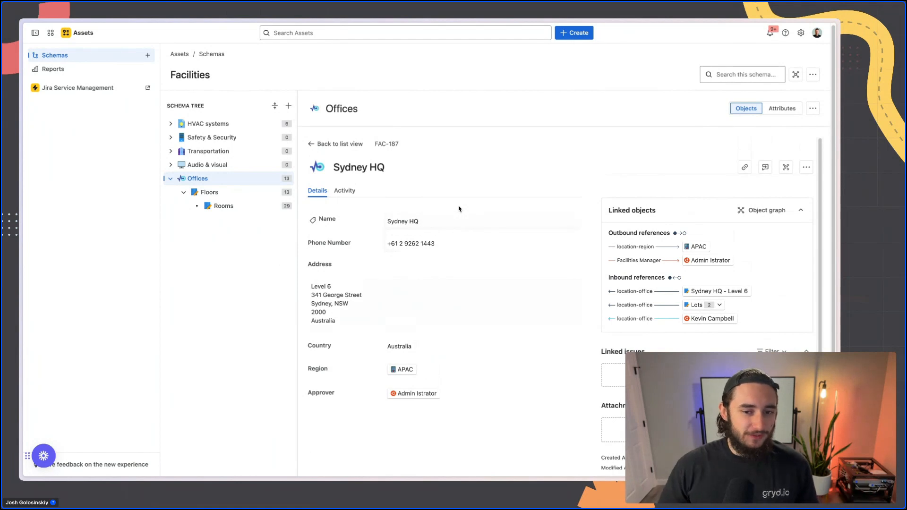
{"action": "scroll", "coordinate": [459, 210], "scroll_direction": "down", "scroll_amount": 1}
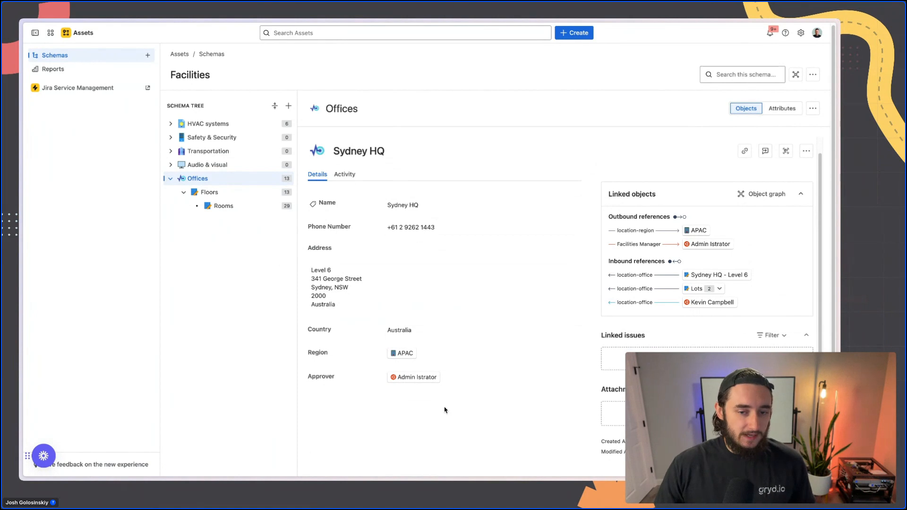
{"action": "scroll", "coordinate": [658, 156], "scroll_direction": "down", "scroll_amount": 1}
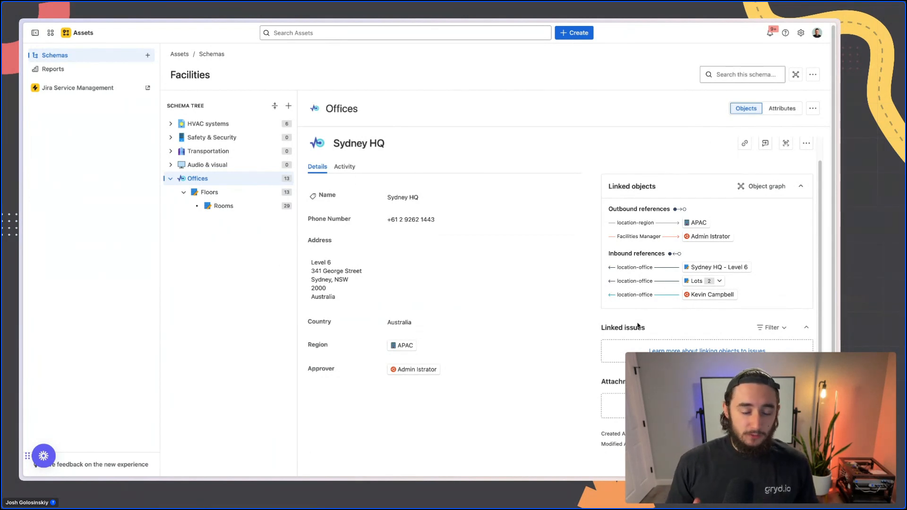
{"action": "scroll", "coordinate": [635, 293], "scroll_direction": "up", "scroll_amount": 1}
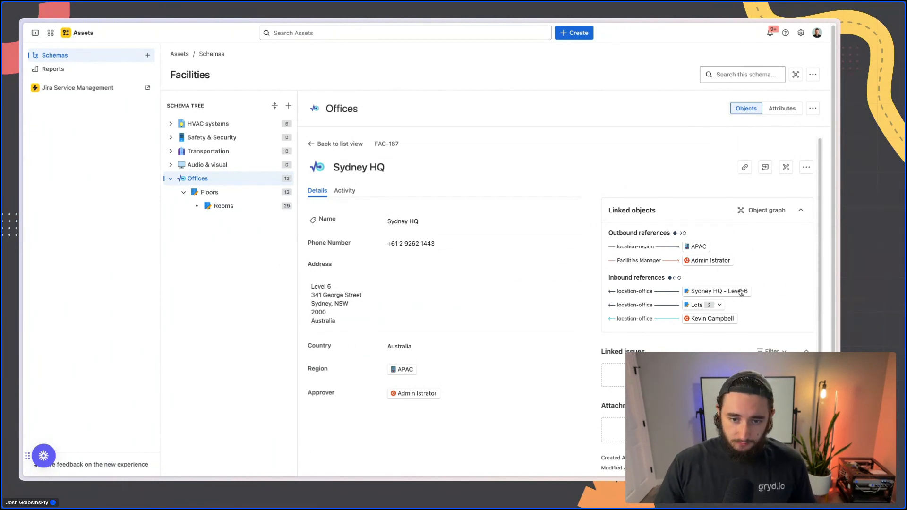
{"action": "left_click", "coordinate": [719, 305]}
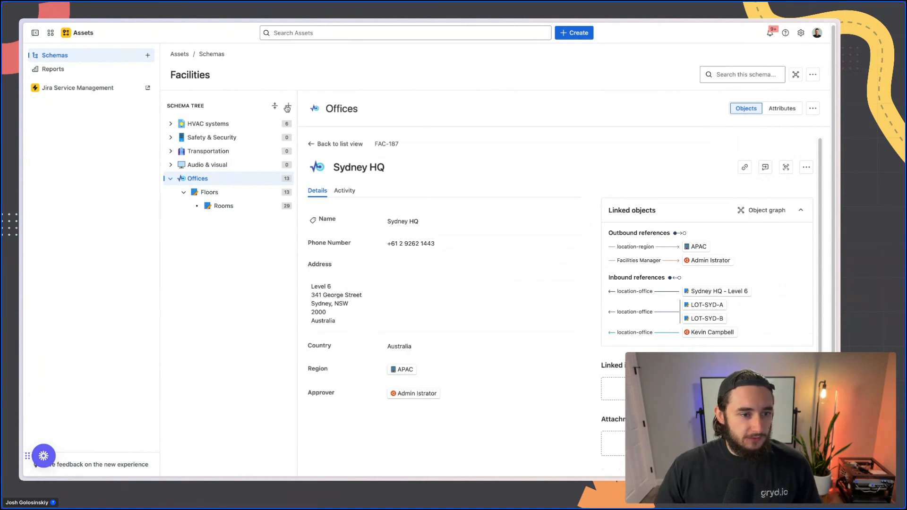
Step: Open the Austin - Main Floor object under Floors and clear its Office reference
{"action": "left_click", "coordinate": [231, 193]}
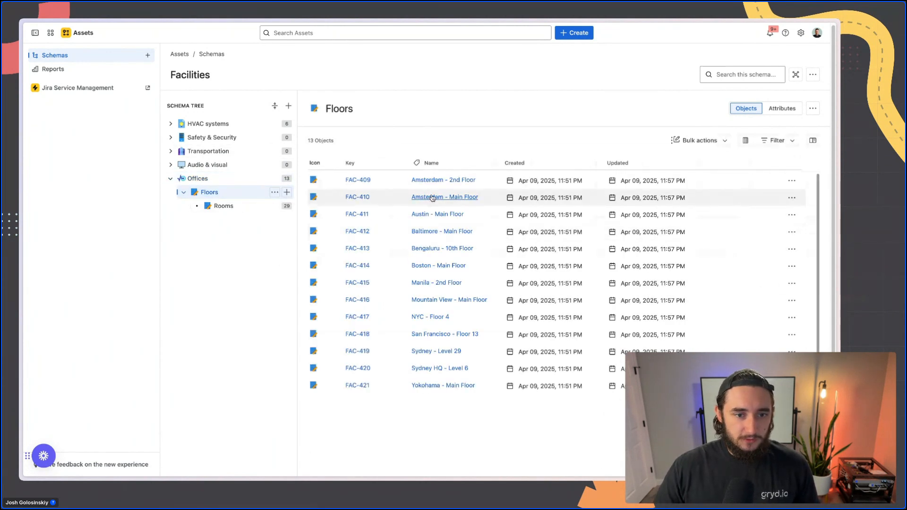
{"action": "left_click", "coordinate": [433, 216]}
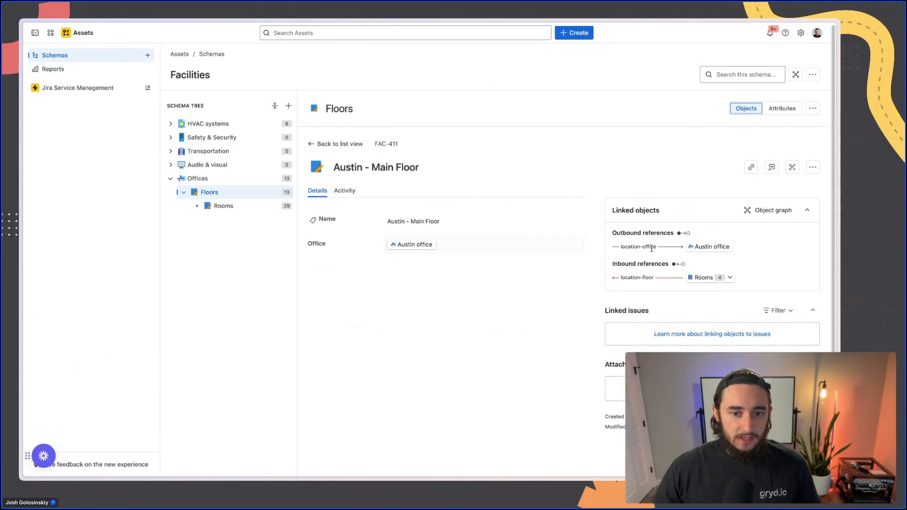
{"action": "left_click", "coordinate": [458, 247]}
{"action": "left_click", "coordinate": [566, 245]}
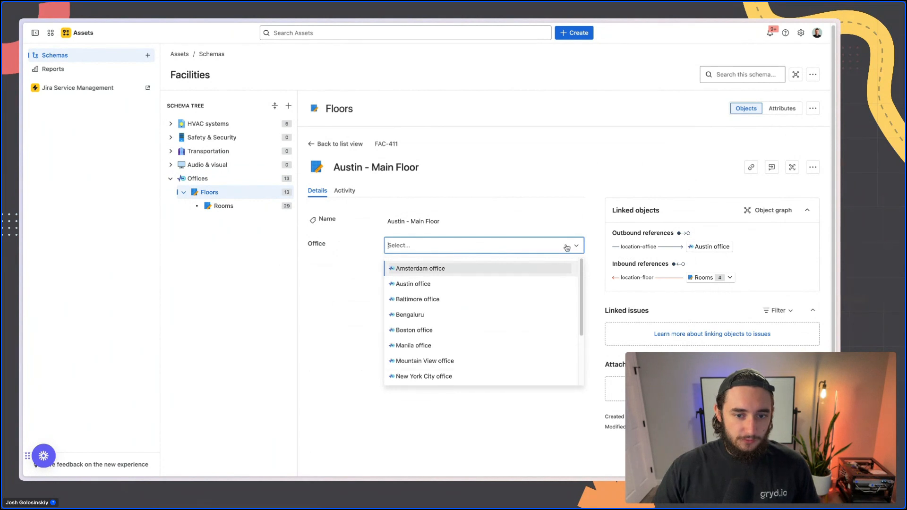
{"action": "left_click", "coordinate": [474, 387]}
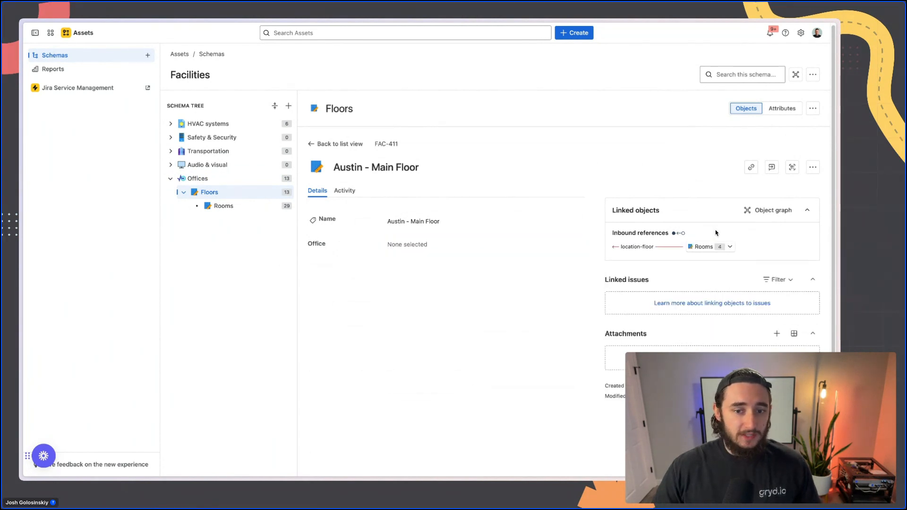
Step: Set the Office attribute of Austin - Main Floor to Austin office
{"action": "left_click", "coordinate": [405, 246]}
{"action": "type", "text": "us"}
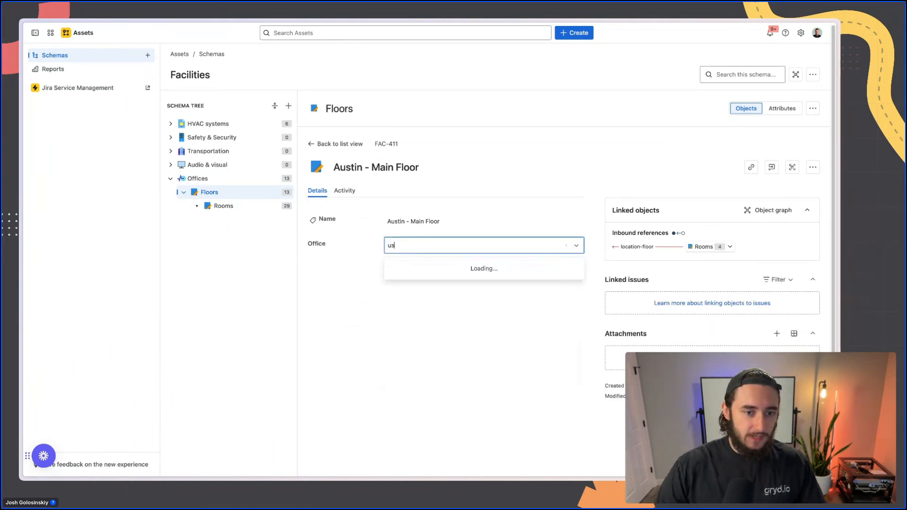
{"action": "key", "text": "BackSpace"}
{"action": "type", "text": "aus"}
{"action": "left_click", "coordinate": [437, 269]}
{"action": "left_click", "coordinate": [375, 313]}
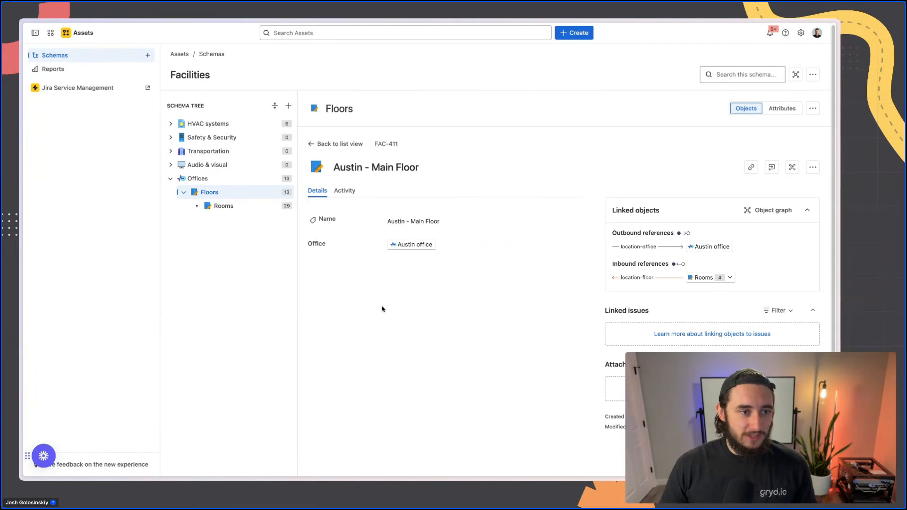
Step: View the Practice Standards schema's object type tree and return to the list of schemas
{"action": "left_click", "coordinate": [90, 56]}
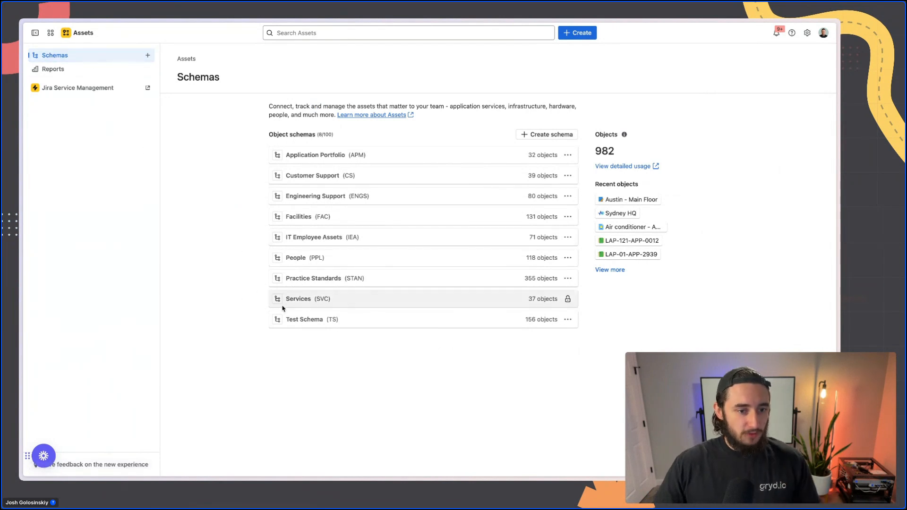
{"action": "left_click", "coordinate": [305, 282]}
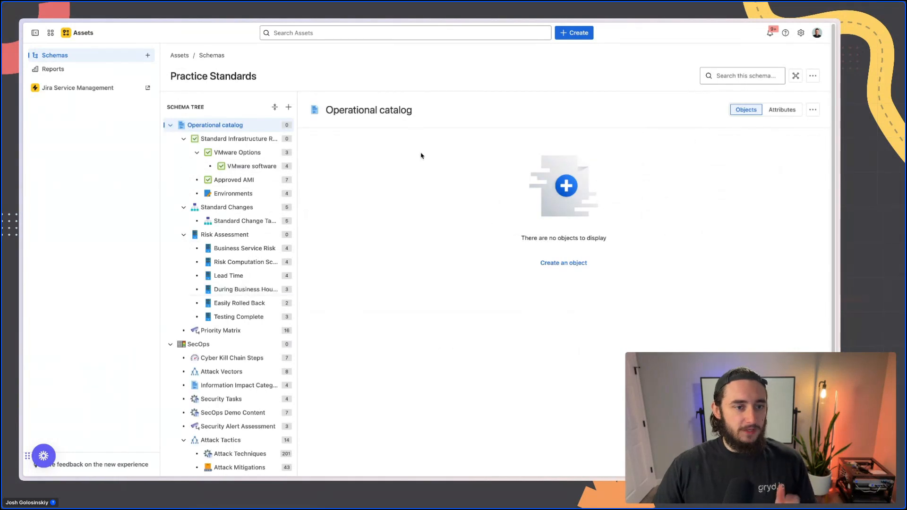
{"action": "left_click", "coordinate": [58, 56]}
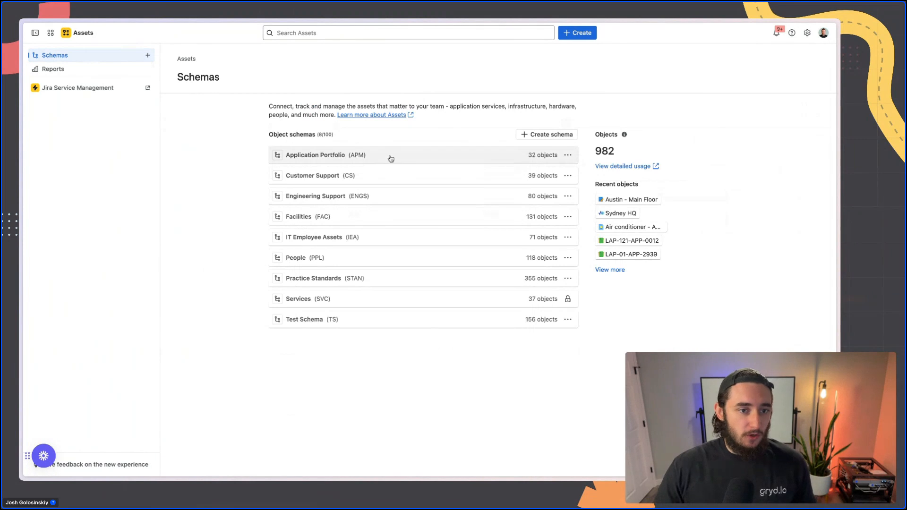
Step: Review the IT Asset Management, People and Facilities schema templates and the blank schema form, leaving without creating a schema
{"action": "left_click", "coordinate": [535, 137]}
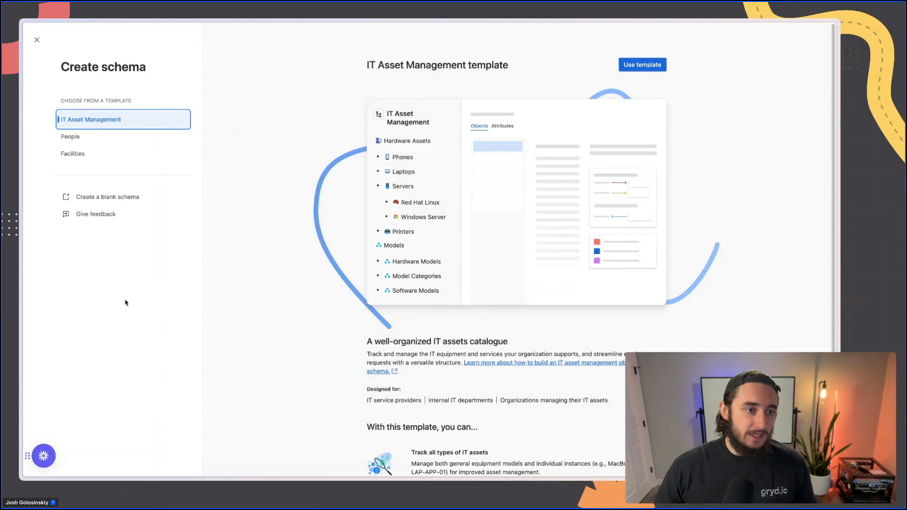
{"action": "left_click", "coordinate": [133, 140]}
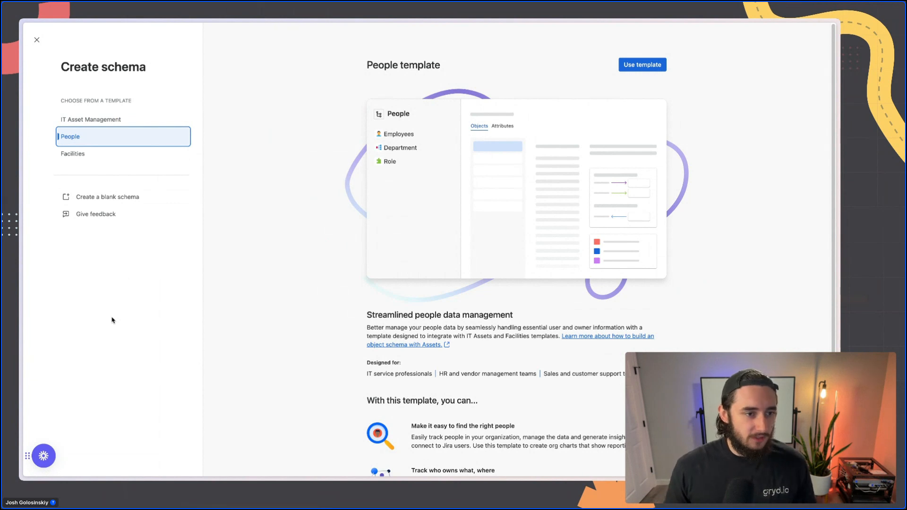
{"action": "left_click", "coordinate": [102, 155]}
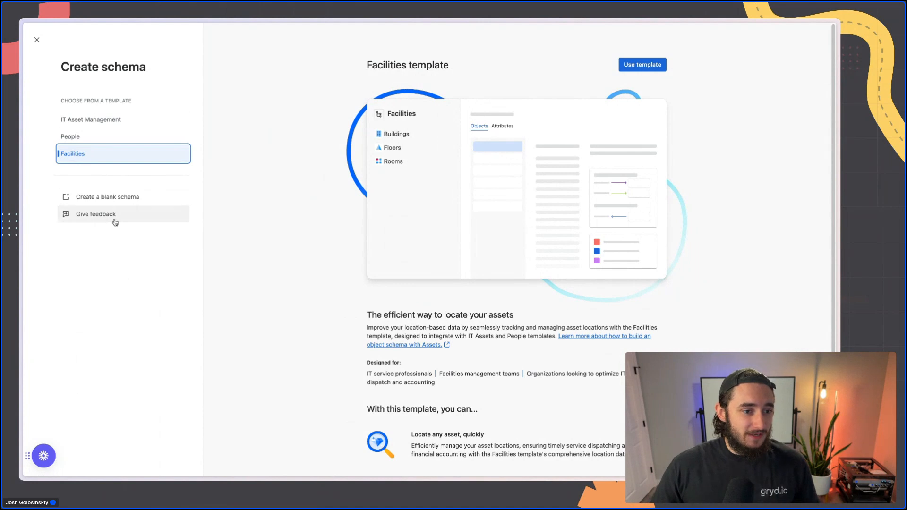
{"action": "left_click", "coordinate": [95, 197]}
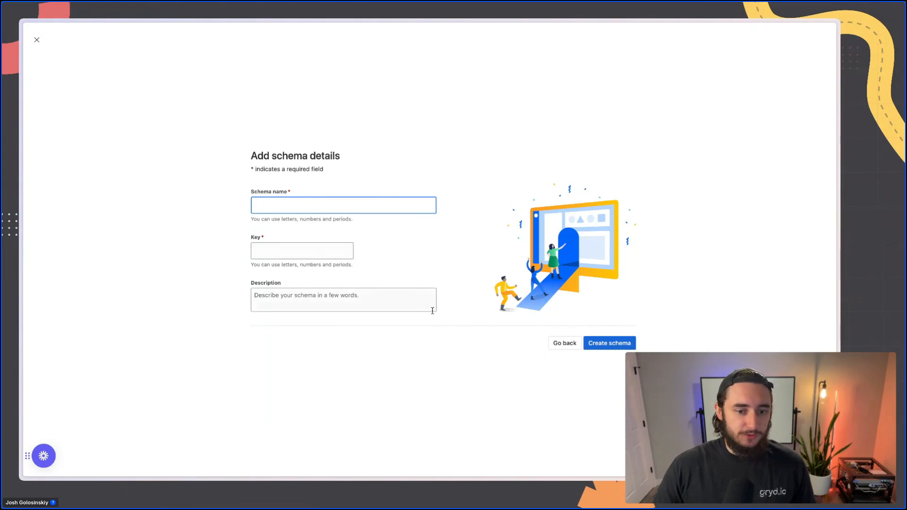
{"action": "left_click", "coordinate": [564, 344]}
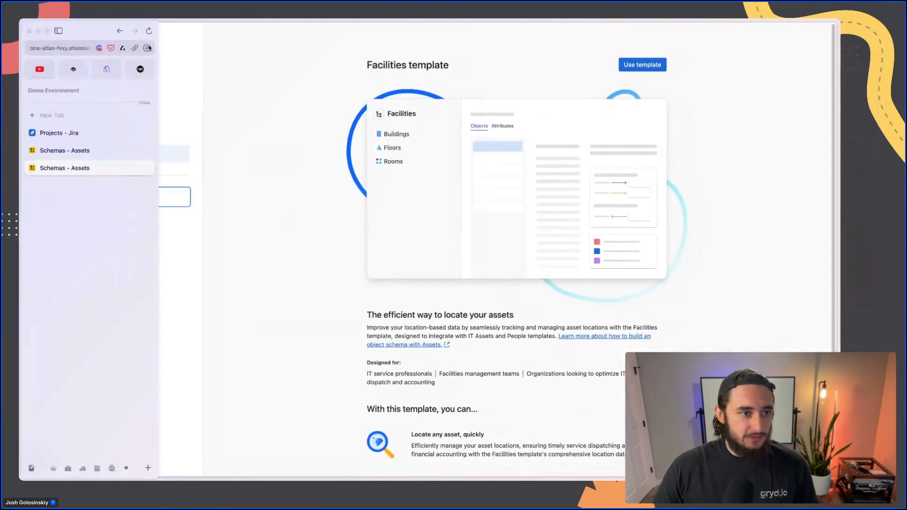
{"action": "left_click", "coordinate": [38, 40]}
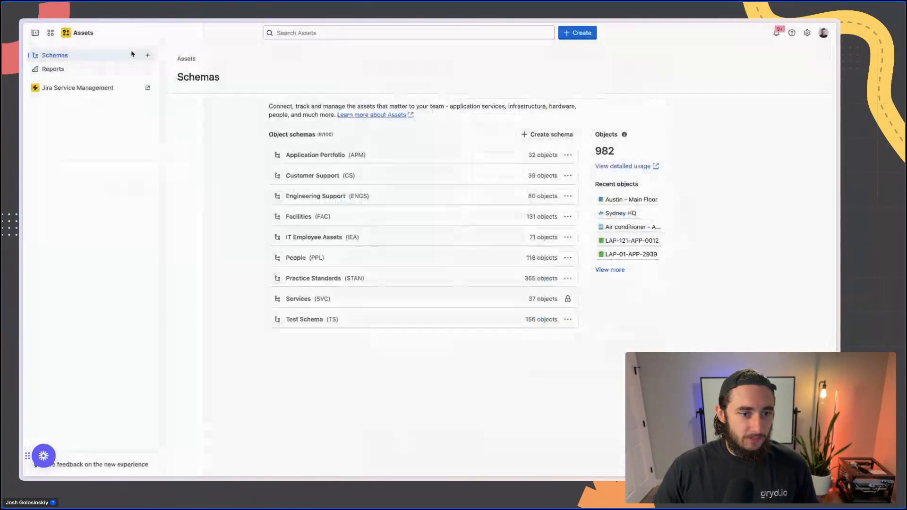
Step: Create a top-level object type named Locations with the Globe icon in Test Schema
{"action": "left_click", "coordinate": [301, 325]}
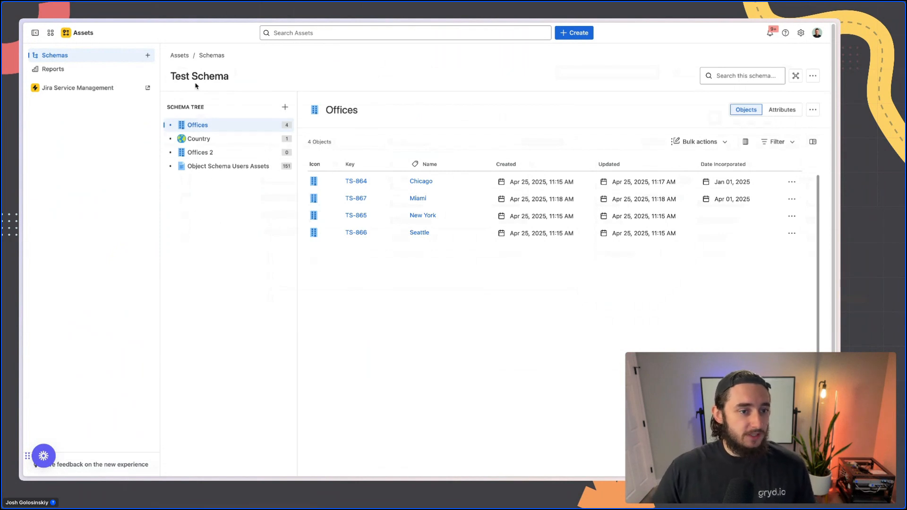
{"action": "left_click", "coordinate": [285, 107]}
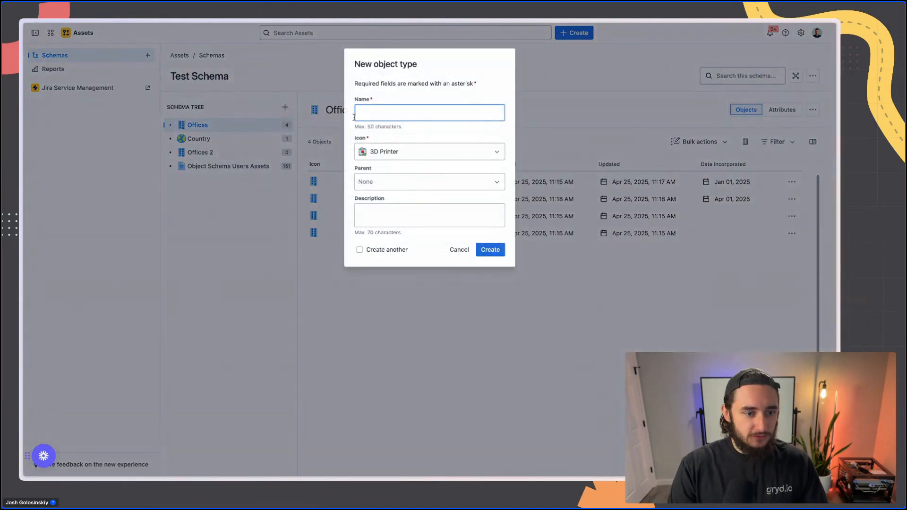
{"action": "type", "text": "Locations"}
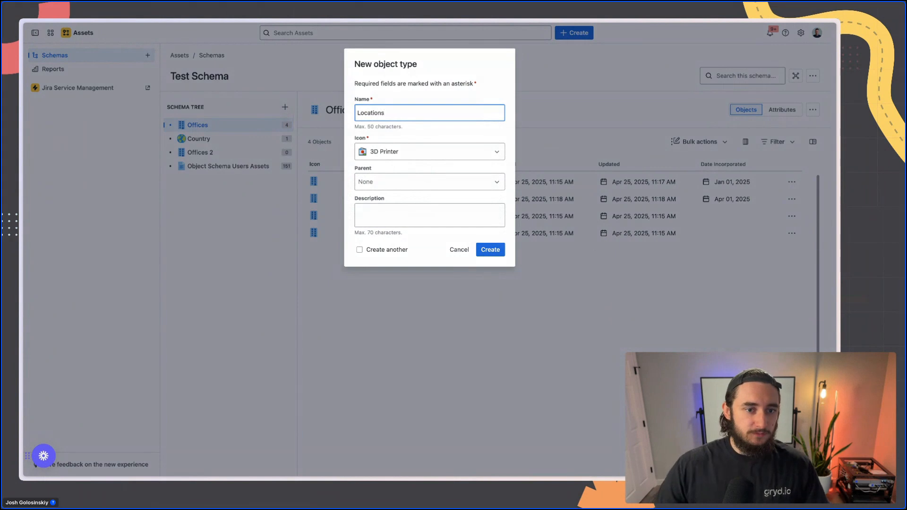
{"action": "left_click", "coordinate": [452, 157]}
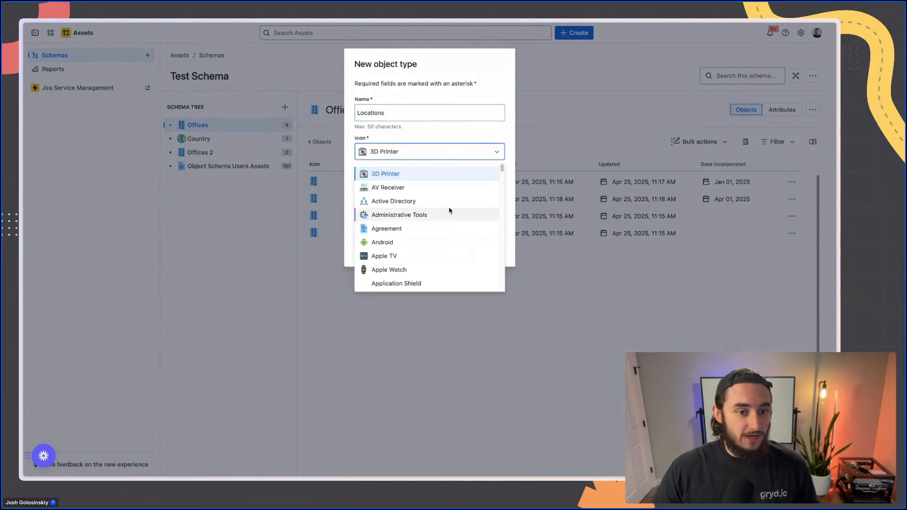
{"action": "type", "text": "globe"}
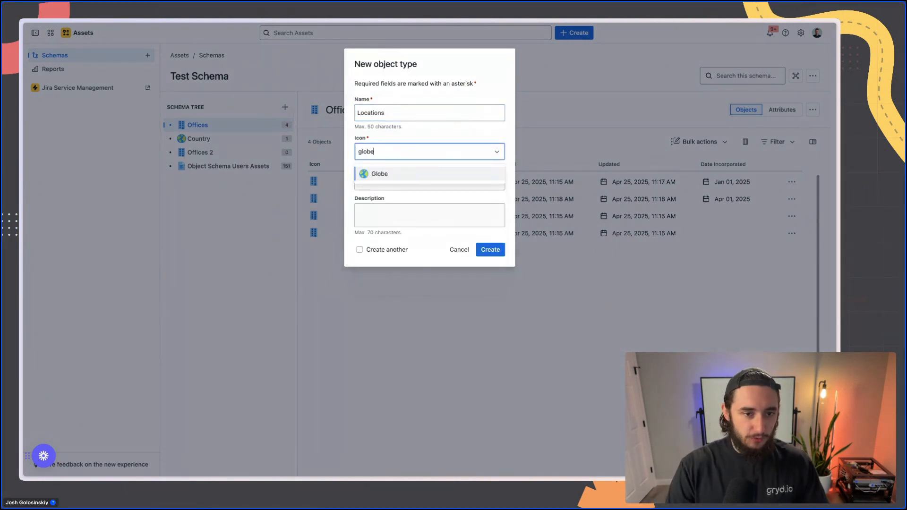
{"action": "left_click", "coordinate": [433, 176]}
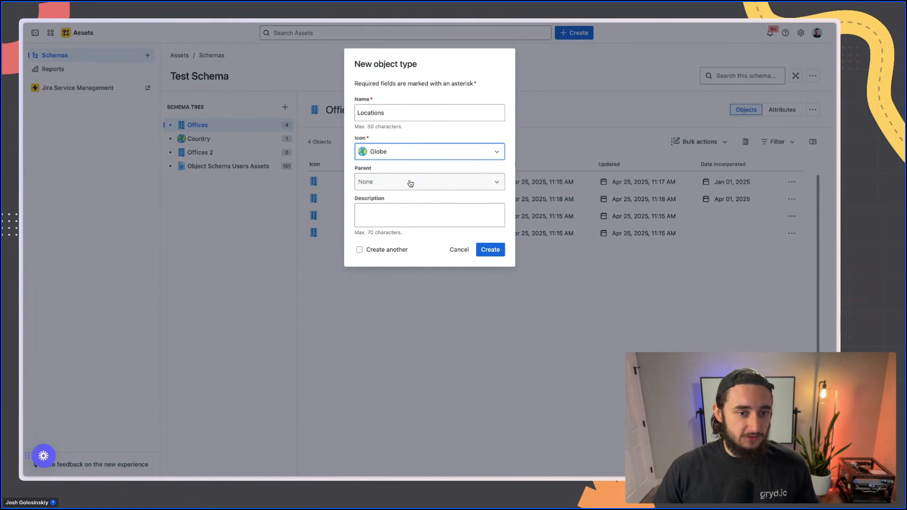
{"action": "left_click", "coordinate": [498, 254]}
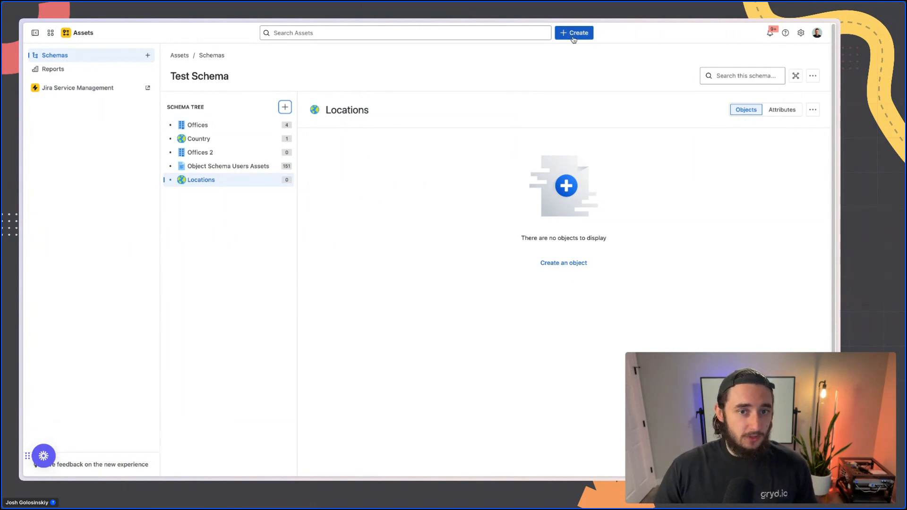
Step: Create two Locations objects named US and Canada in Test Schema
{"action": "left_click", "coordinate": [578, 268]}
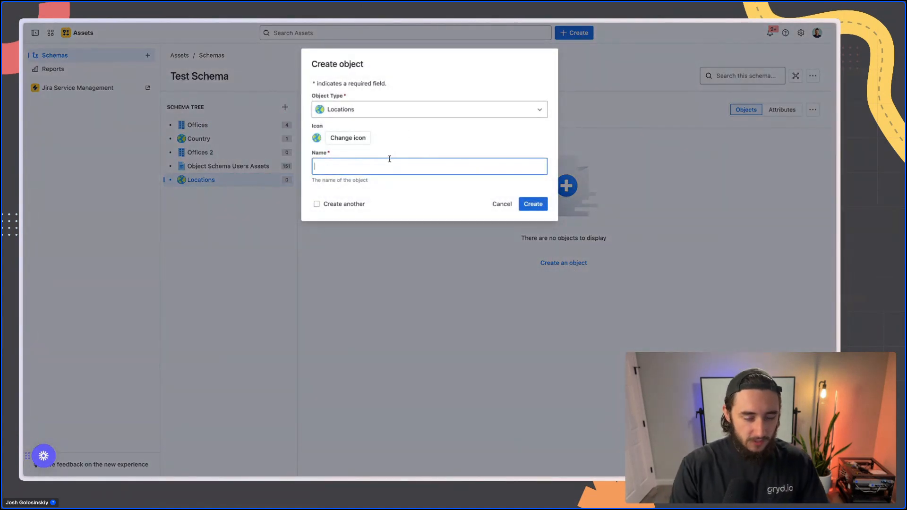
{"action": "type", "text": "US"}
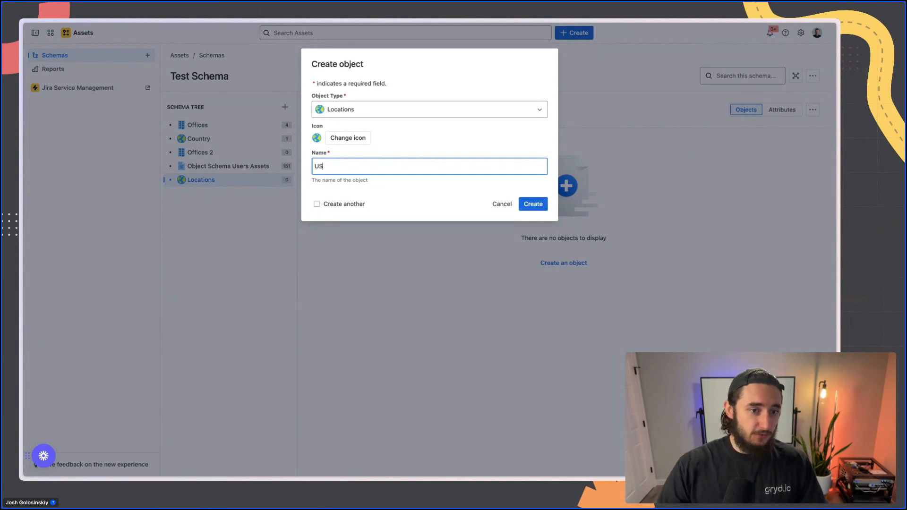
{"action": "left_click", "coordinate": [533, 203]}
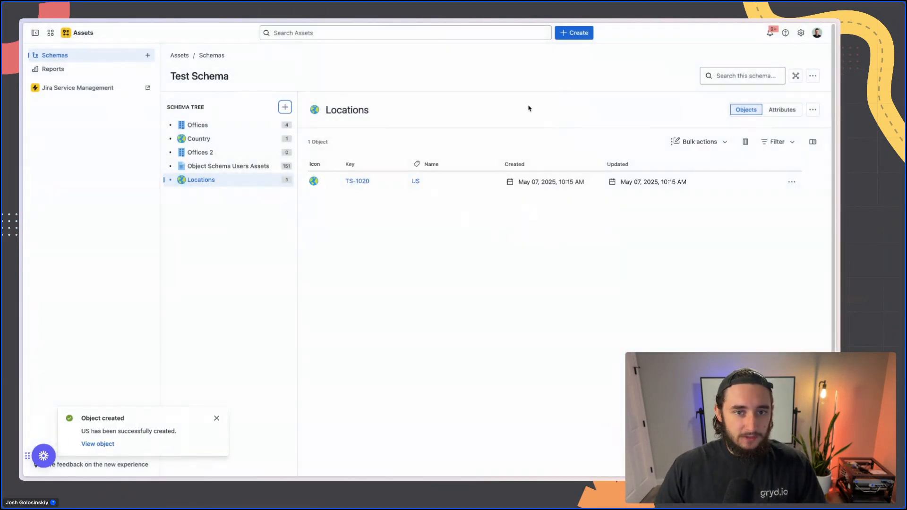
{"action": "left_click", "coordinate": [575, 33]}
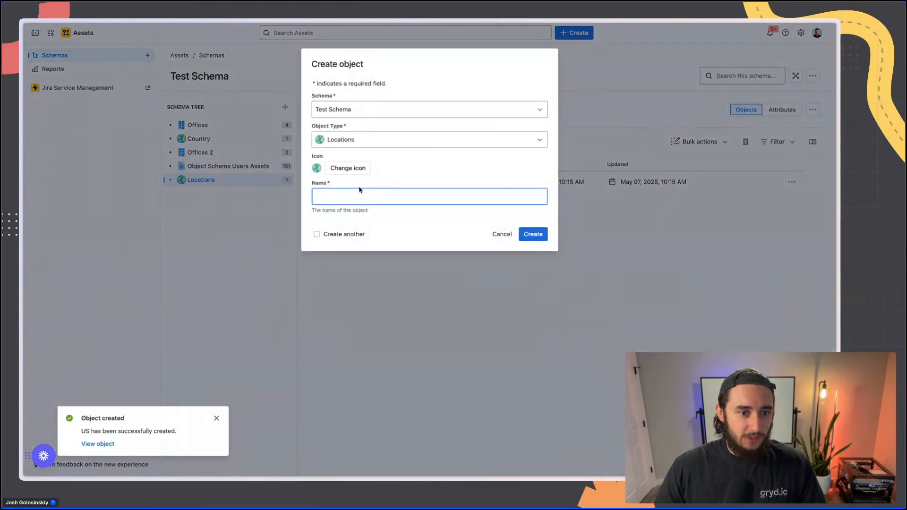
{"action": "type", "text": "Canada"}
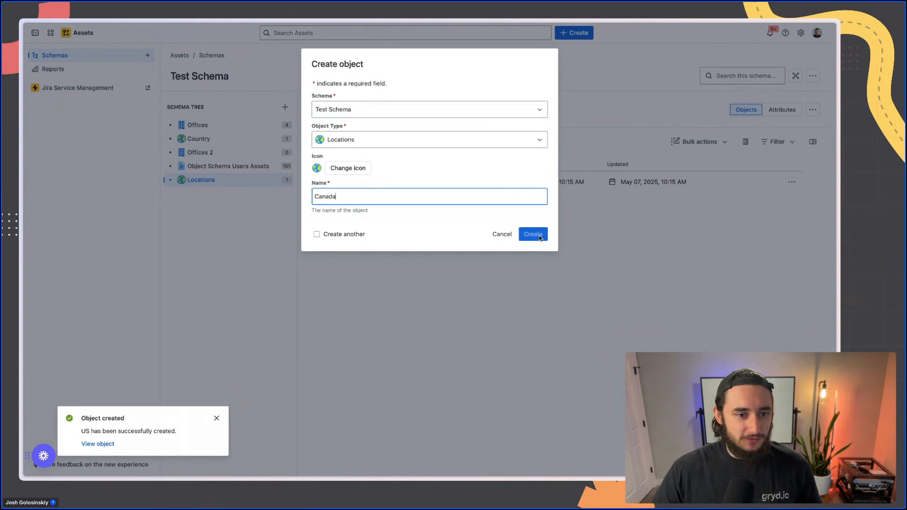
{"action": "left_click", "coordinate": [533, 234]}
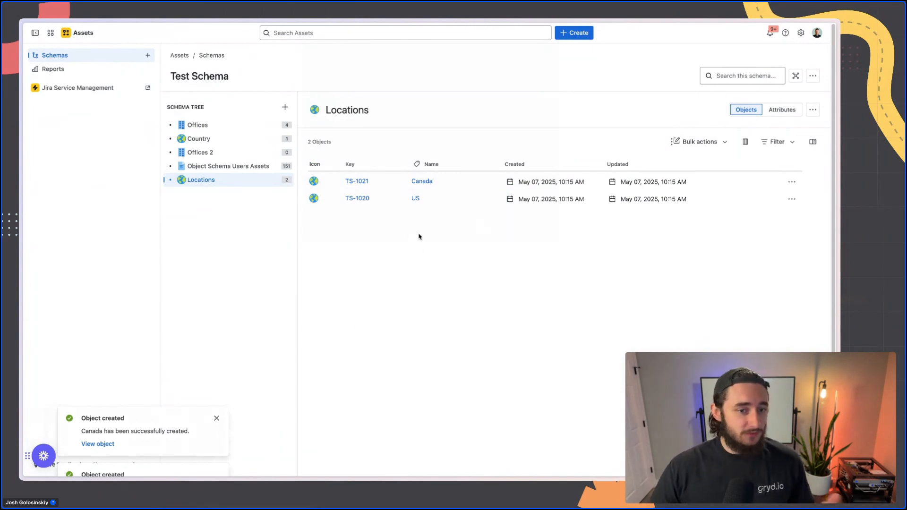
Step: Inspect the US object's details, and compare the Locations attributes with those of the other object types in Test Schema
{"action": "left_click", "coordinate": [416, 199]}
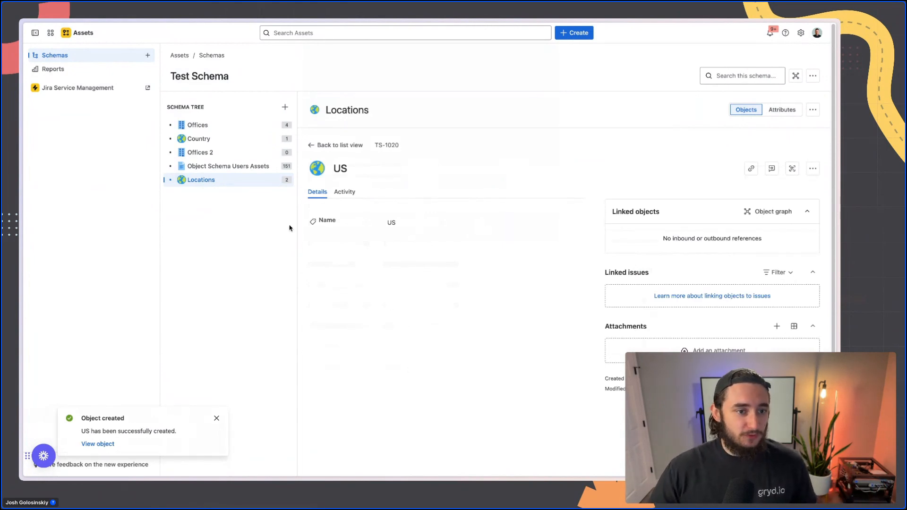
{"action": "left_click", "coordinate": [234, 180]}
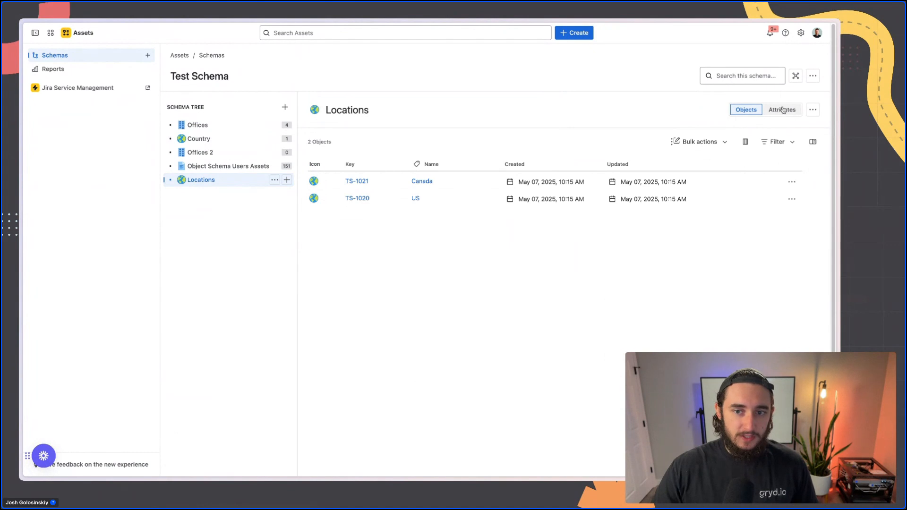
{"action": "left_click", "coordinate": [783, 110]}
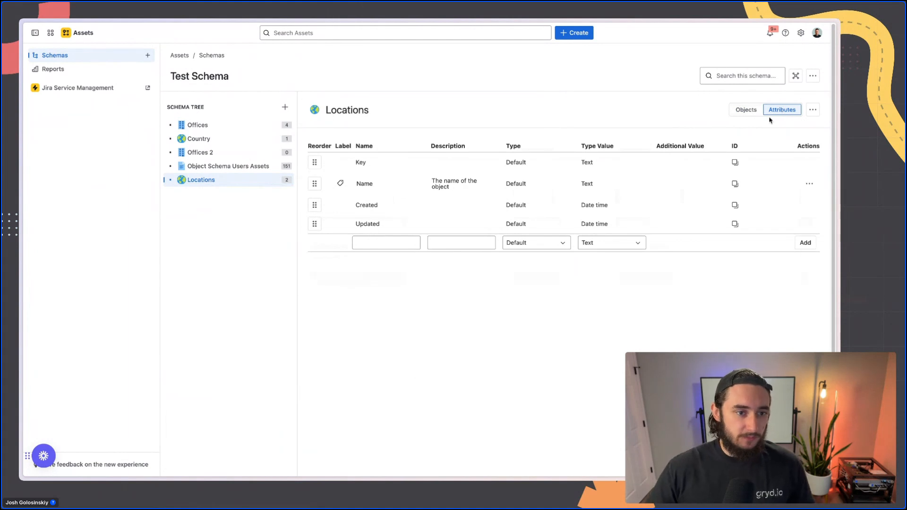
{"action": "left_click", "coordinate": [241, 169]}
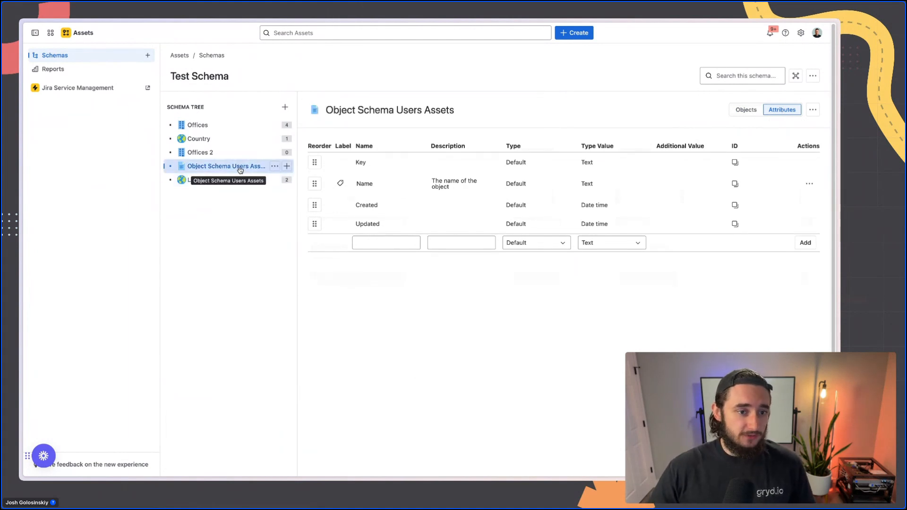
{"action": "left_click", "coordinate": [237, 152]}
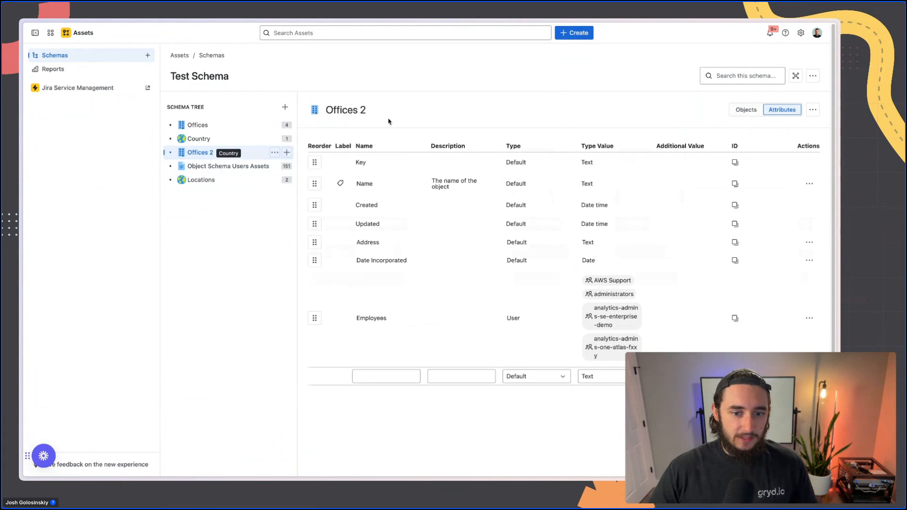
{"action": "left_click", "coordinate": [195, 142]}
{"action": "left_click", "coordinate": [201, 125]}
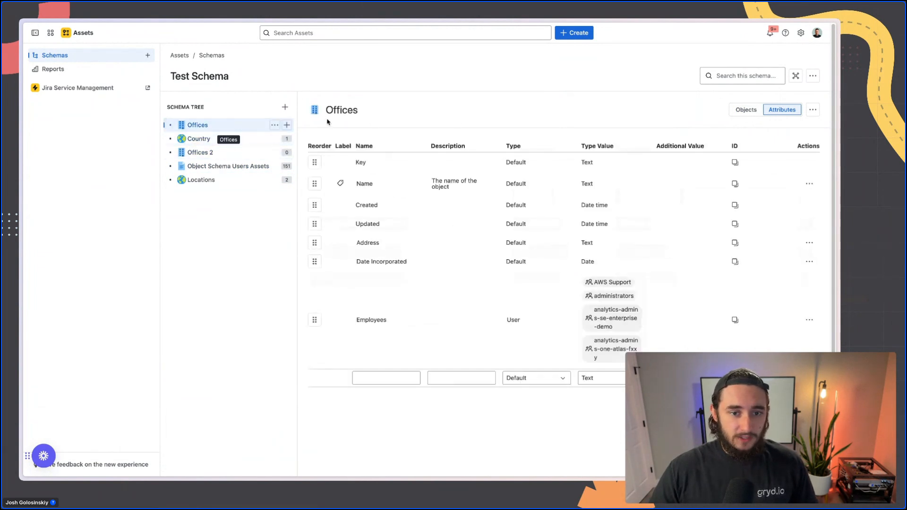
Step: Add a State attribute of type Default with the value type Text to the Locations object type
{"action": "left_click", "coordinate": [230, 185]}
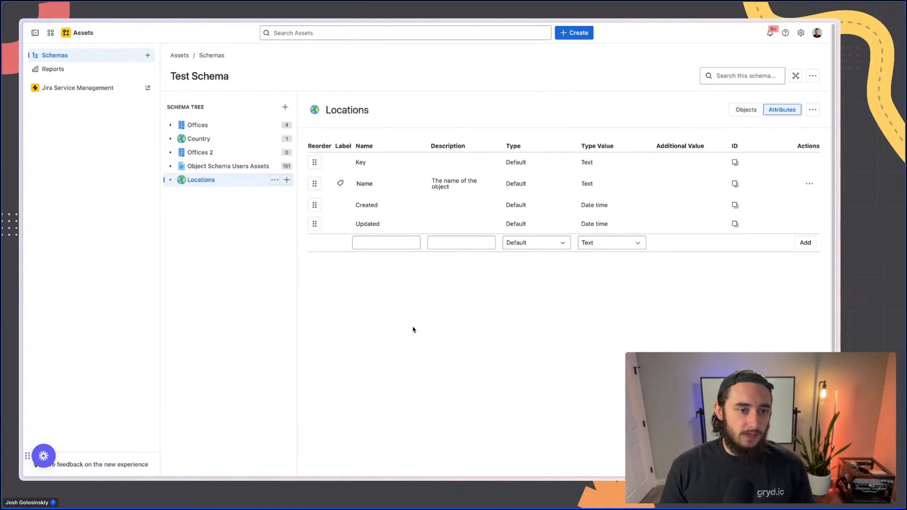
{"action": "left_click", "coordinate": [393, 245]}
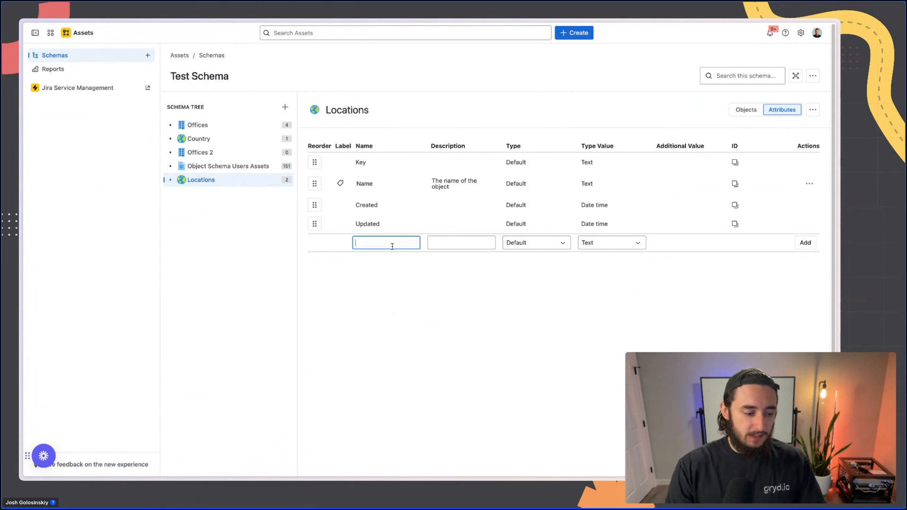
{"action": "type", "text": "Sat"}
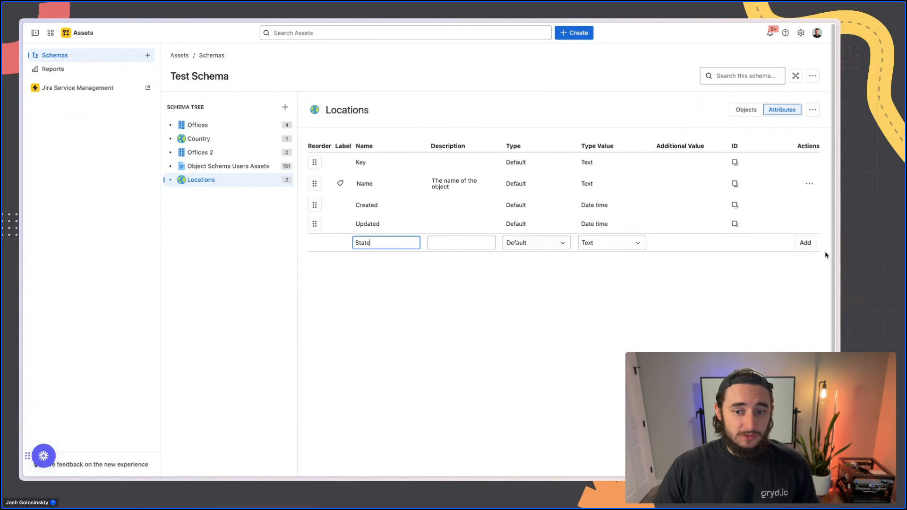
{"action": "left_click", "coordinate": [805, 242]}
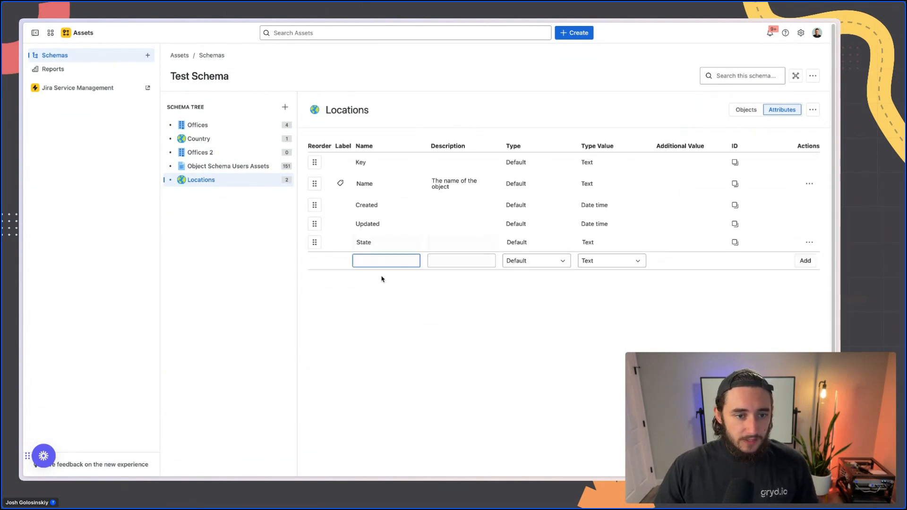
Step: Add a Zip Code attribute to Locations with type Default and value type Text
{"action": "type", "text": "Zip"}
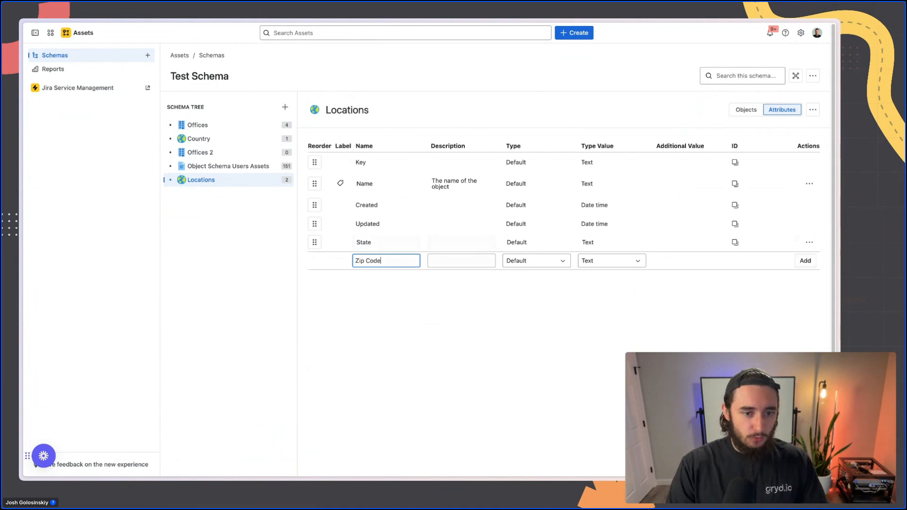
{"action": "type", "text": " Code"}
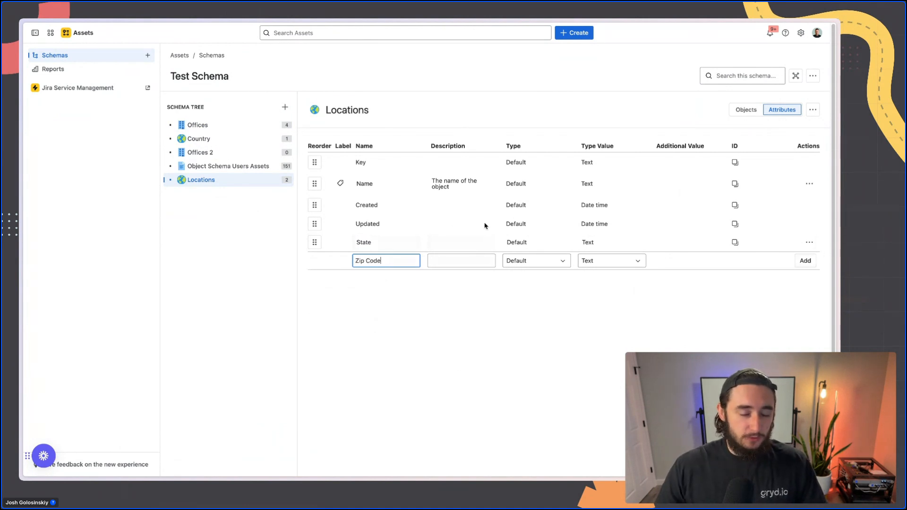
{"action": "left_click", "coordinate": [555, 267]}
{"action": "left_click", "coordinate": [549, 281]}
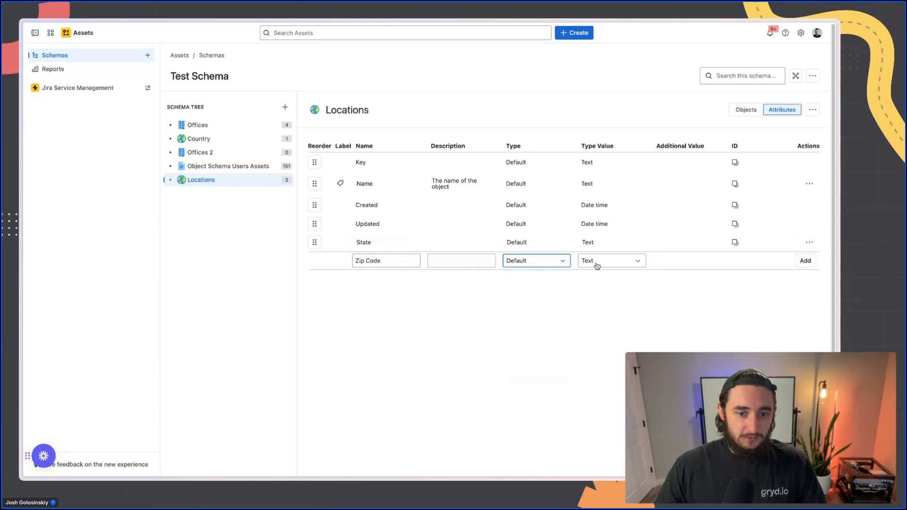
{"action": "left_click", "coordinate": [597, 267]}
{"action": "scroll", "coordinate": [610, 380], "scroll_direction": "down", "scroll_amount": 1}
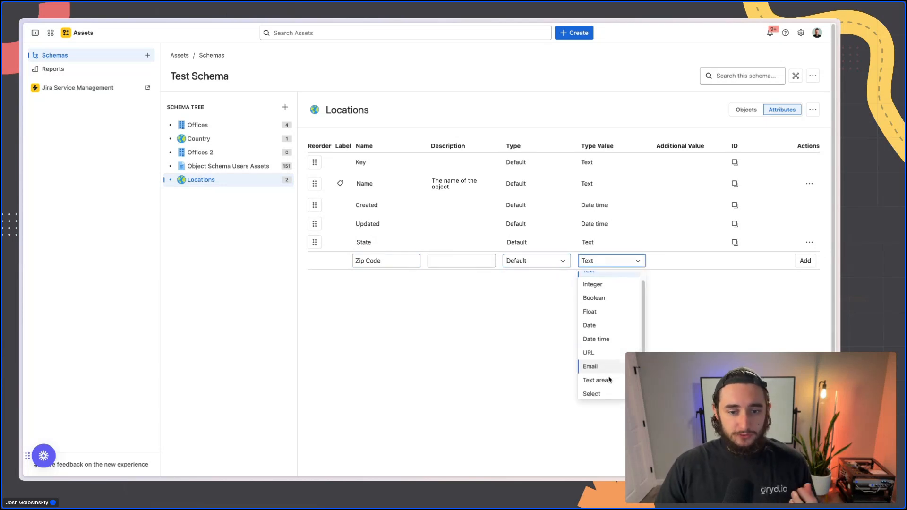
{"action": "scroll", "coordinate": [610, 361], "scroll_direction": "up", "scroll_amount": 1}
{"action": "left_click", "coordinate": [701, 331]}
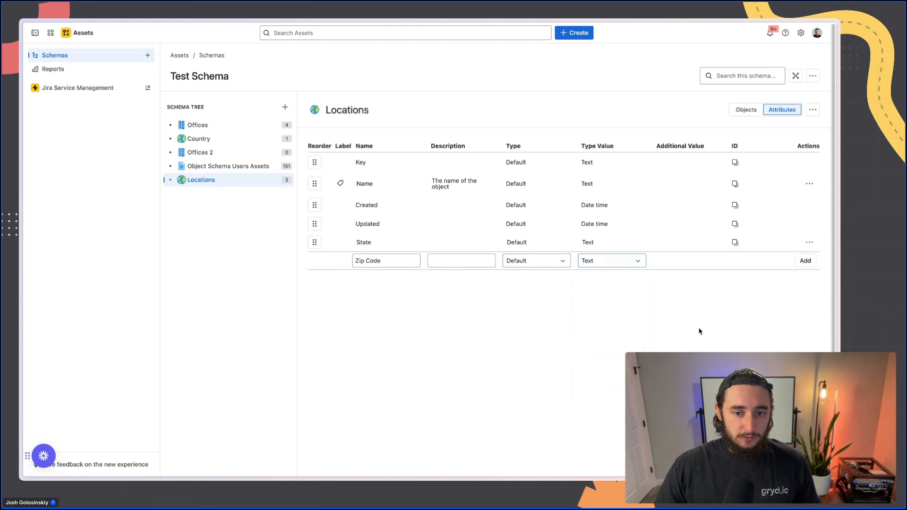
{"action": "left_click", "coordinate": [812, 265]}
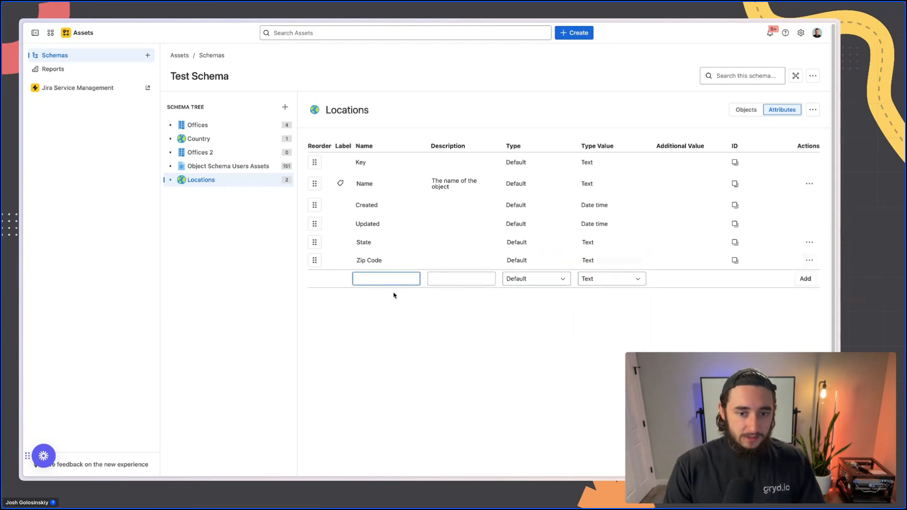
Step: Draft a new Locations attribute named "Date Est." with type Default and value type Date
{"action": "left_click", "coordinate": [587, 279]}
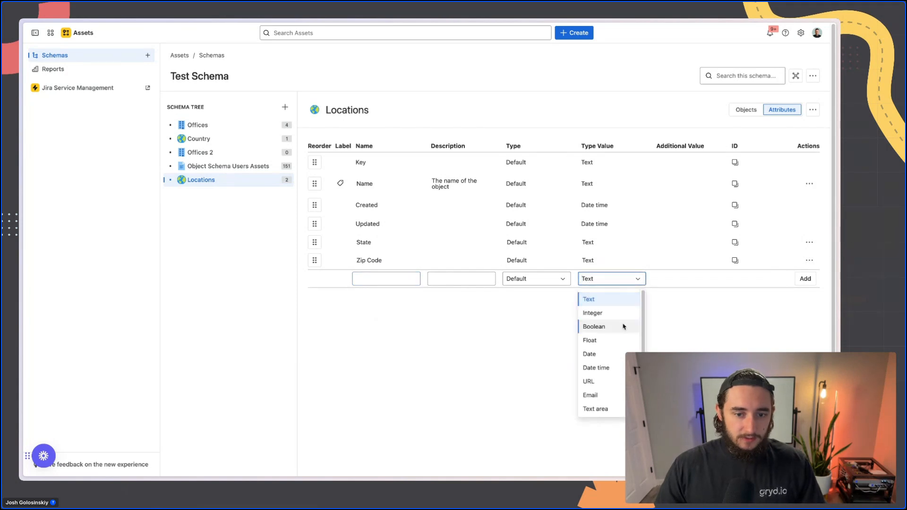
{"action": "left_click", "coordinate": [589, 354]}
{"action": "left_click", "coordinate": [366, 279]}
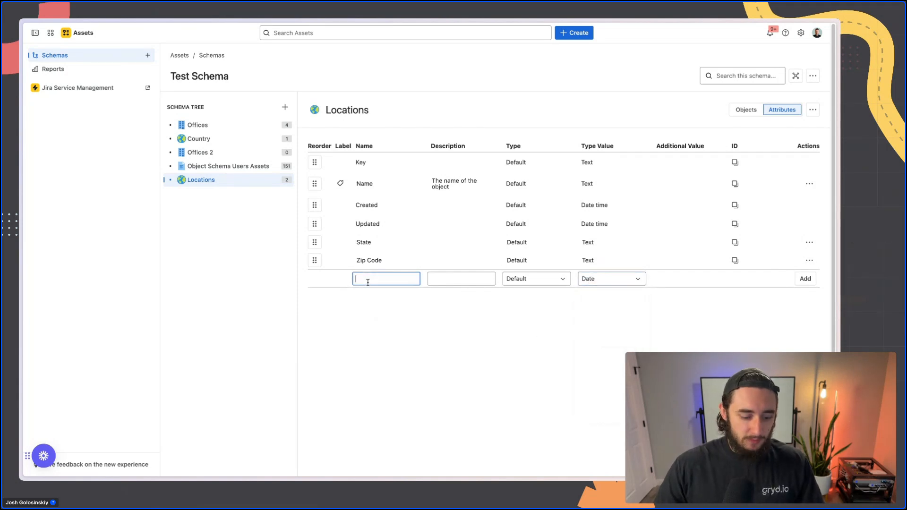
{"action": "type", "text": "Date Inc"}
{"action": "key", "text": "BackSpace"}
{"action": "type", "text": "Created"}
{"action": "key", "text": "BackSpace"}
{"action": "key", "text": "BackSpace"}
{"action": "key", "text": "BackSpace"}
{"action": "key", "text": "BackSpace"}
{"action": "key", "text": "BackSpace"}
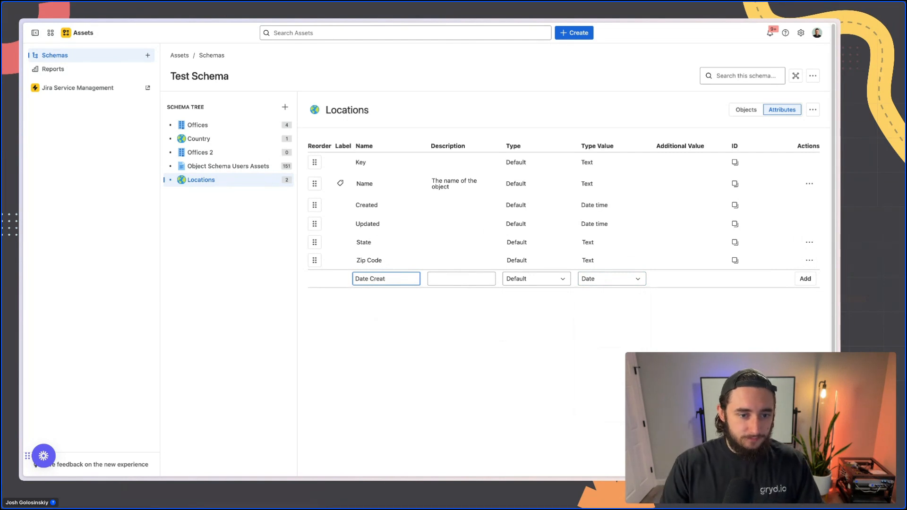
{"action": "key", "text": "BackSpace"}
{"action": "key", "text": "BackSpace"}
{"action": "type", "text": "Est"}
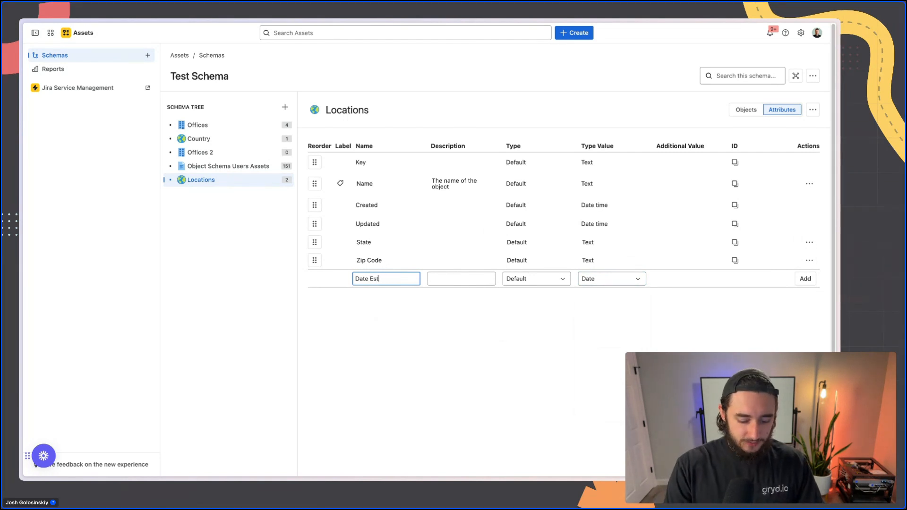
{"action": "type", "text": "."}
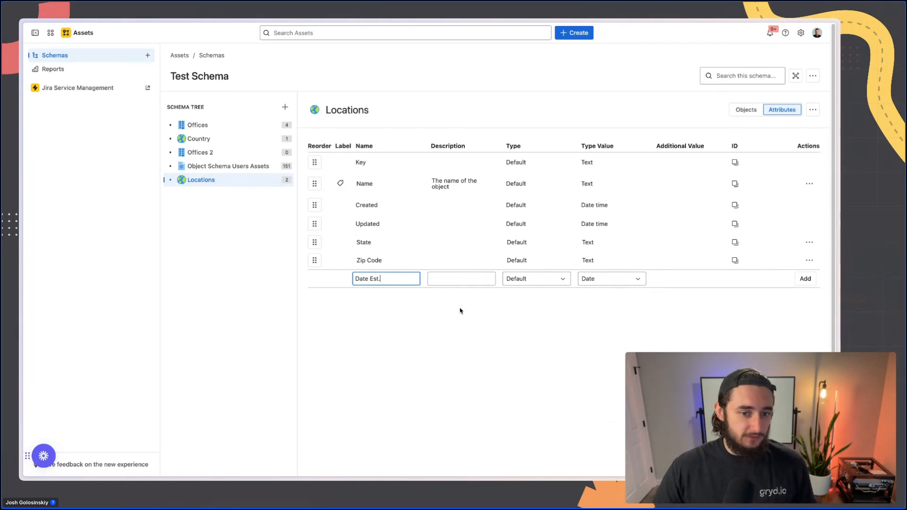
Step: Review the value types available for a Default attribute, from Text and Integer through to IP address
{"action": "left_click", "coordinate": [606, 283]}
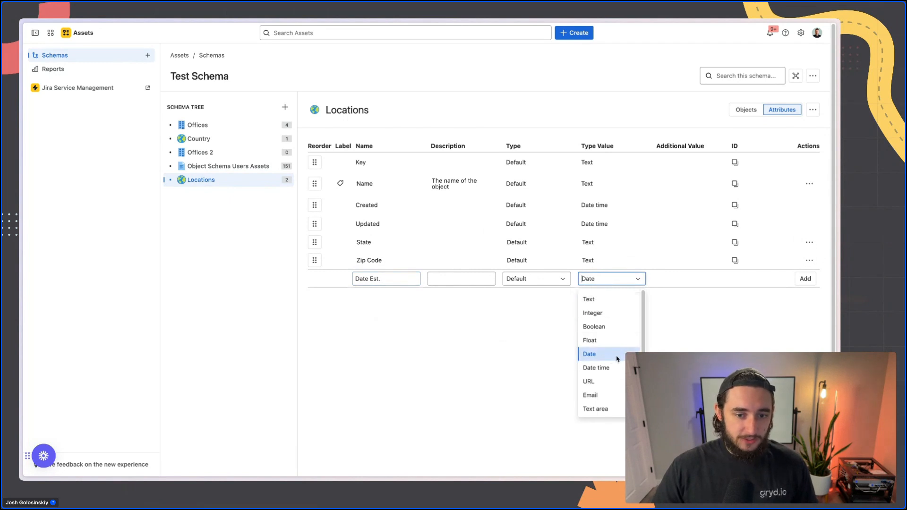
{"action": "mouse_move", "coordinate": [645, 305]}
{"action": "left_mouse_down"}
{"action": "mouse_move", "coordinate": [648, 337]}
{"action": "mouse_move", "coordinate": [645, 300]}
{"action": "left_mouse_up"}
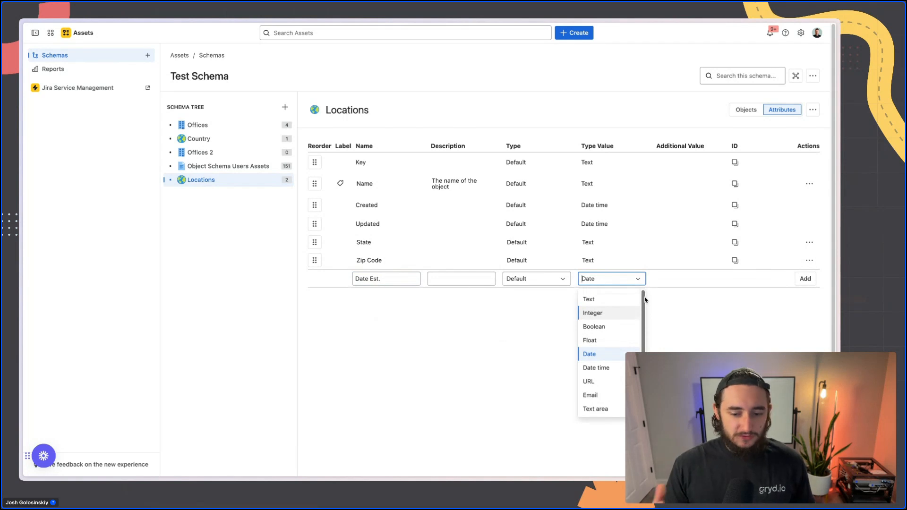
{"action": "left_click_drag", "start_coordinate": [646, 300], "coordinate": [642, 330]}
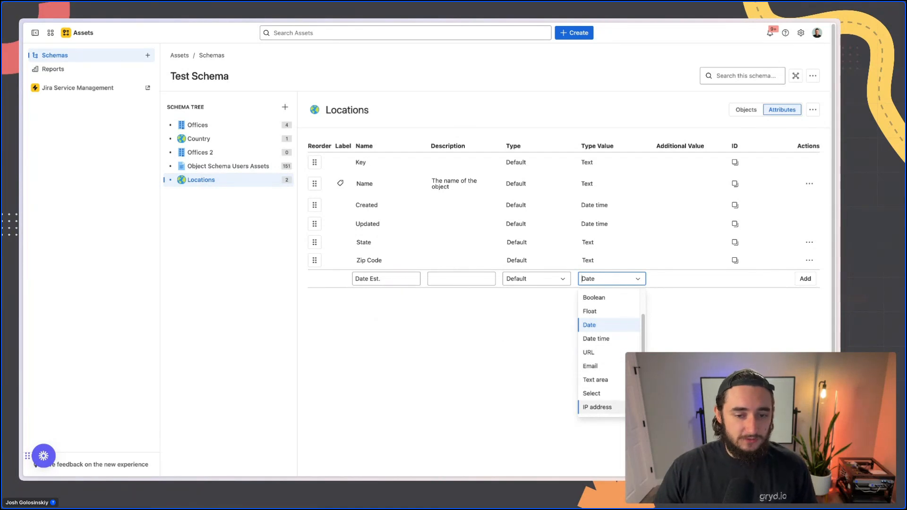
{"action": "left_click_drag", "start_coordinate": [643, 322], "coordinate": [644, 299]}
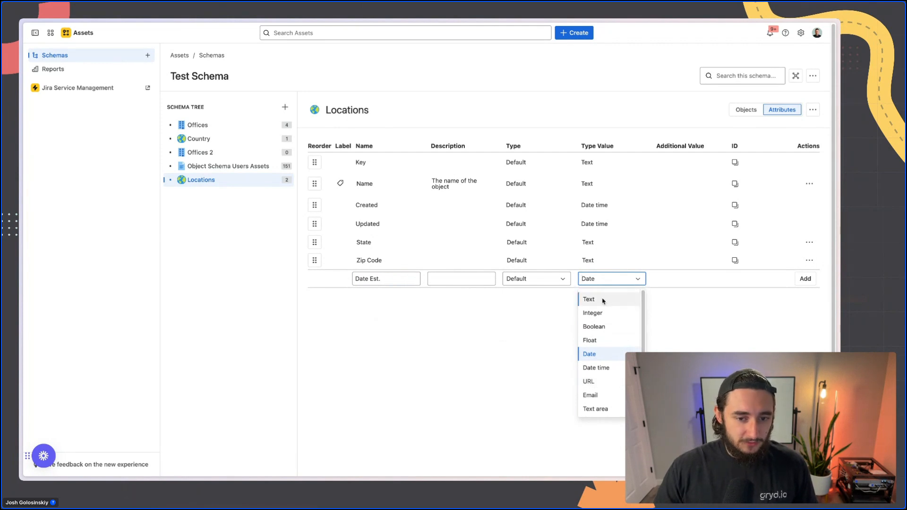
{"action": "left_click_drag", "start_coordinate": [646, 306], "coordinate": [648, 339]}
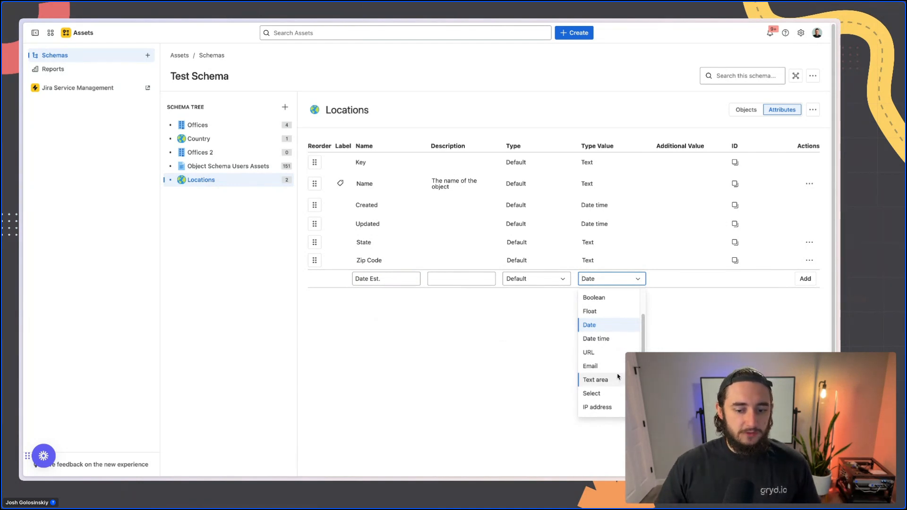
{"action": "left_click", "coordinate": [676, 322]}
Step: Correct the drafted attribute's name to "Date Est" without the period and add it to Locations
{"action": "left_click", "coordinate": [805, 279]}
{"action": "left_click", "coordinate": [387, 279]}
{"action": "key", "text": "BackSpace"}
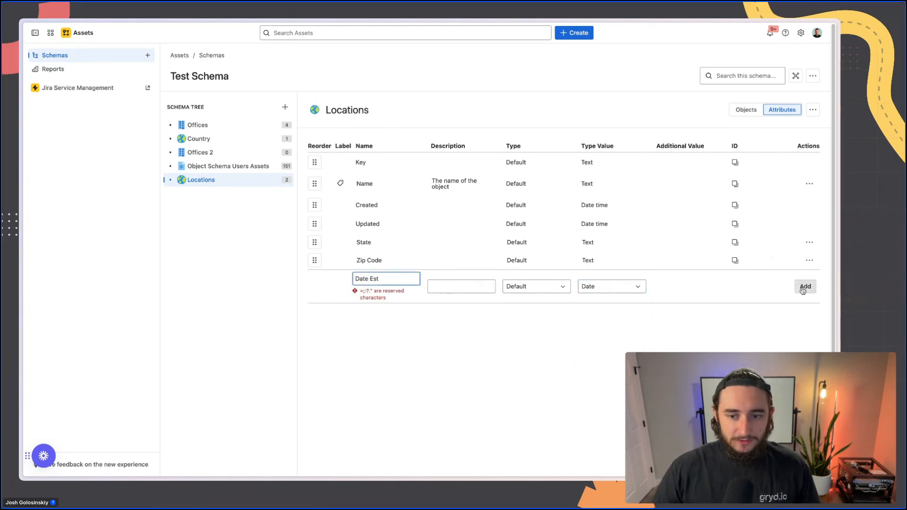
{"action": "left_click", "coordinate": [803, 290]}
Step: Add a Description attribute to Locations with type Default and value type Text area
{"action": "type", "text": "Des"}
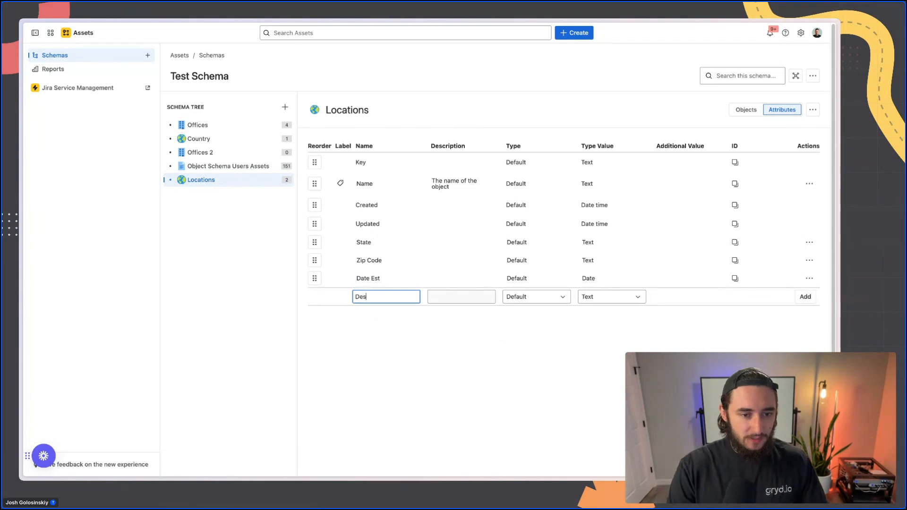
{"action": "type", "text": "cription"}
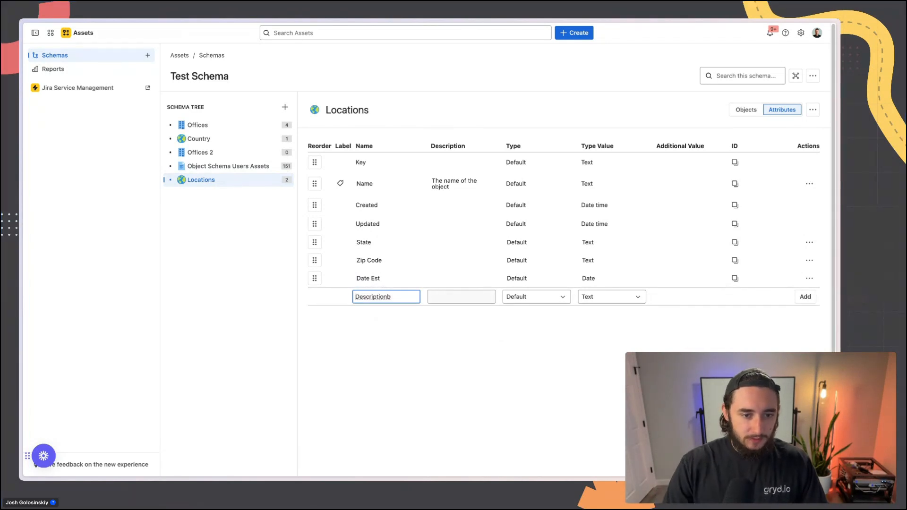
{"action": "left_click", "coordinate": [586, 296]}
{"action": "scroll", "coordinate": [619, 350], "scroll_direction": "down", "scroll_amount": 2}
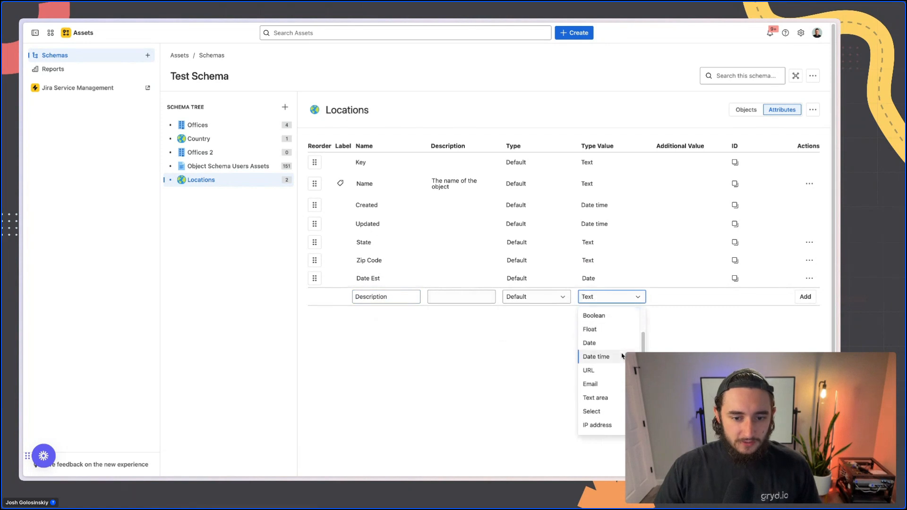
{"action": "left_click", "coordinate": [600, 398]}
{"action": "left_click", "coordinate": [804, 297]}
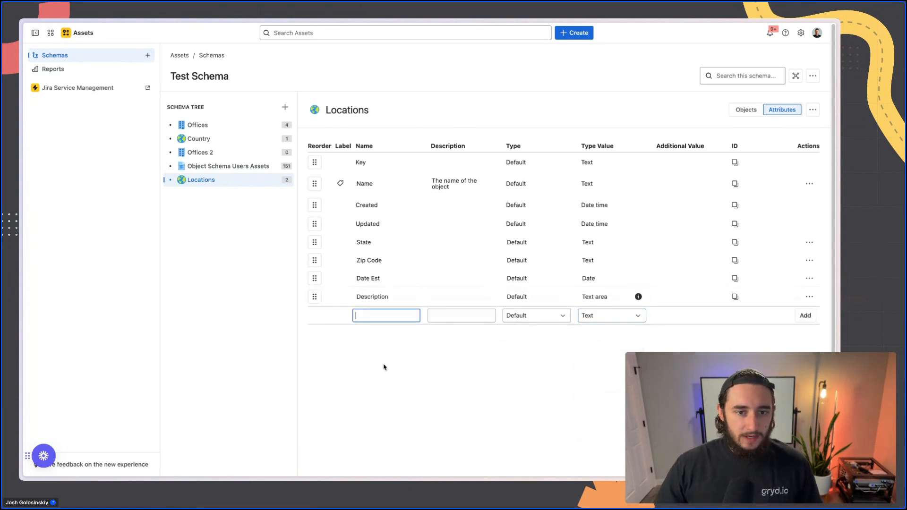
Step: Draft another Locations attribute named Statuses and set its type to Status
{"action": "left_click", "coordinate": [537, 321]}
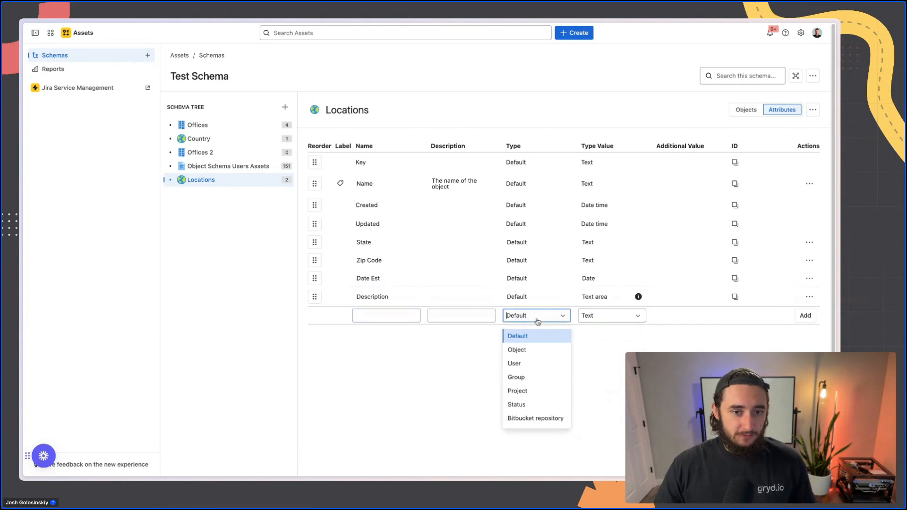
{"action": "left_click", "coordinate": [614, 320]}
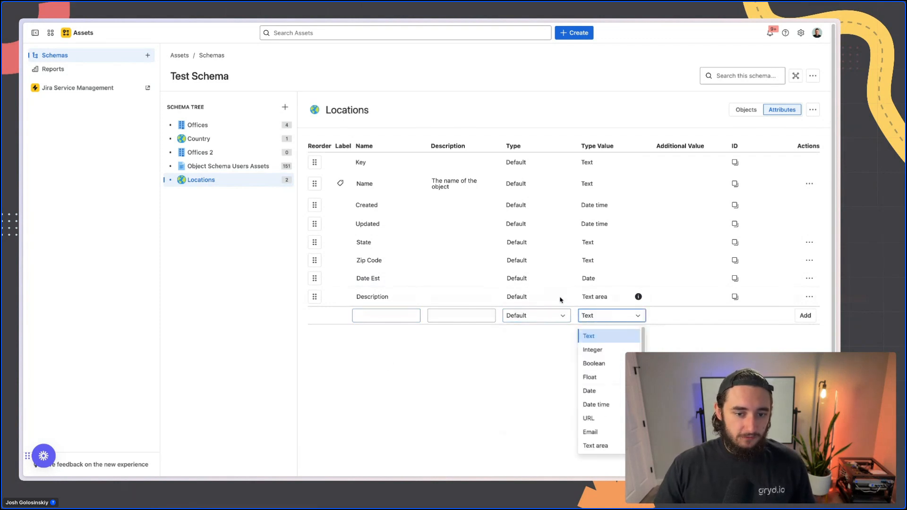
{"action": "left_click", "coordinate": [548, 320]}
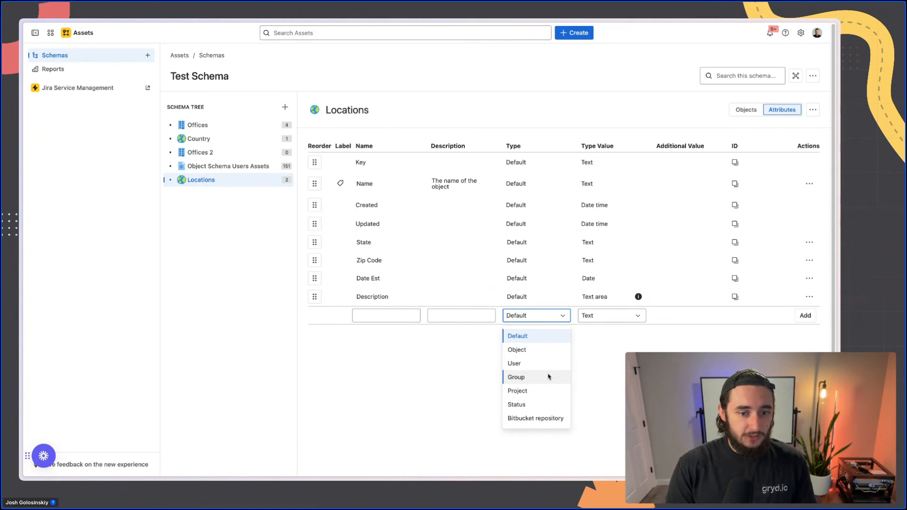
{"action": "left_click", "coordinate": [548, 403]}
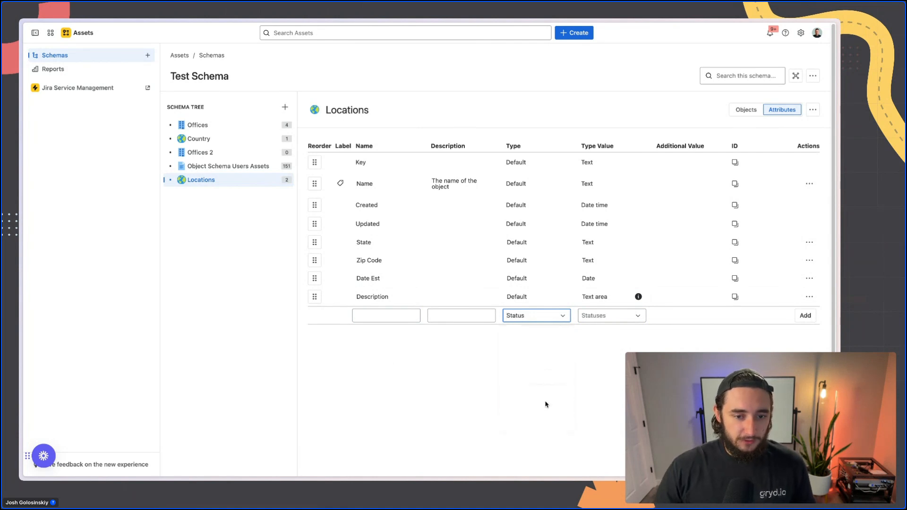
{"action": "left_click", "coordinate": [390, 311]}
{"action": "type", "text": "Statuses"}
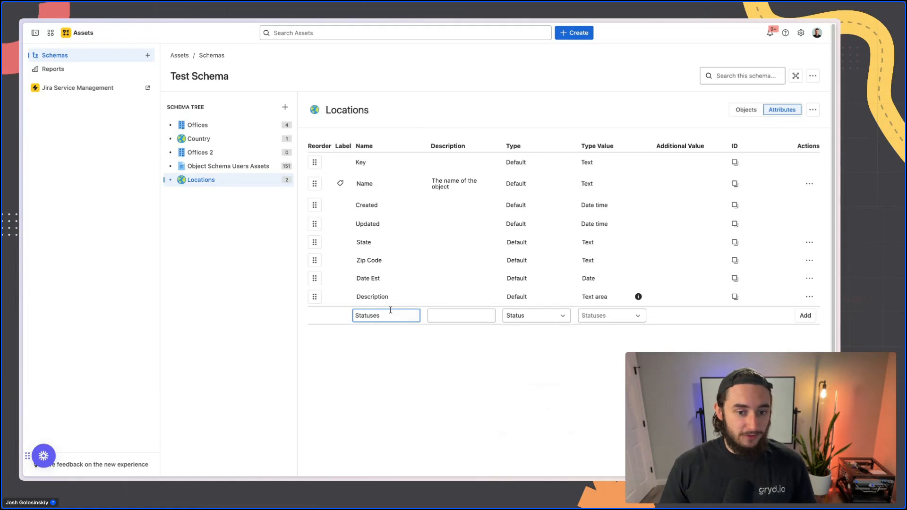
{"action": "left_click", "coordinate": [548, 317]}
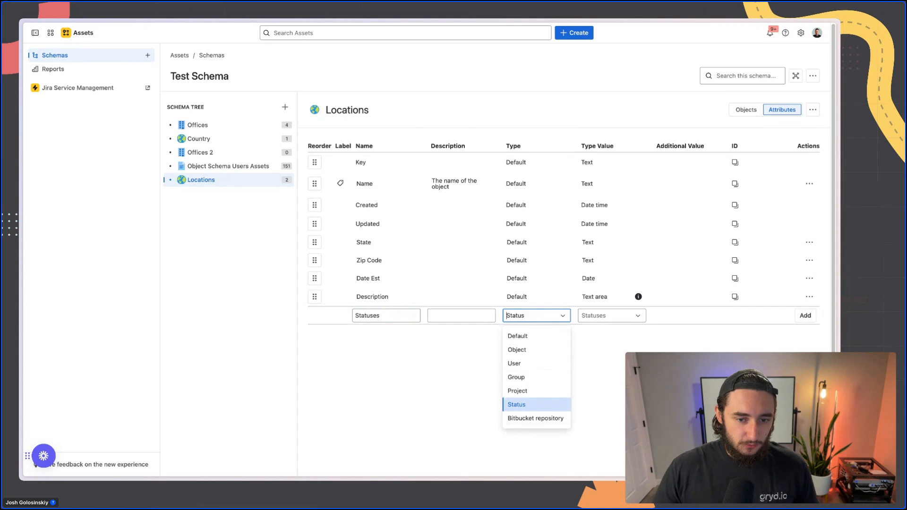
{"action": "key", "text": "Return"}
Step: Try limiting the drafted Statuses attribute to the Active and Build statuses, and clear both selections
{"action": "left_click", "coordinate": [620, 317]}
{"action": "scroll", "coordinate": [580, 374], "scroll_direction": "down", "scroll_amount": 8}
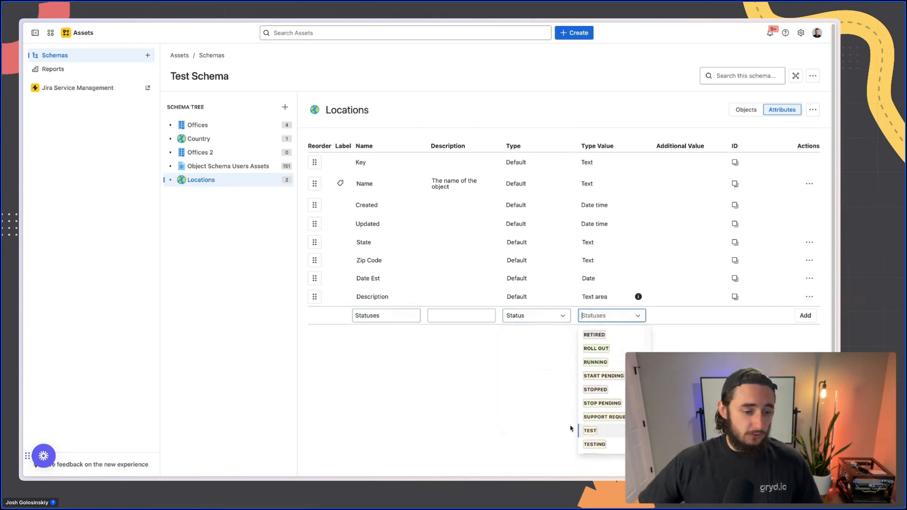
{"action": "scroll", "coordinate": [603, 401], "scroll_direction": "up", "scroll_amount": 8}
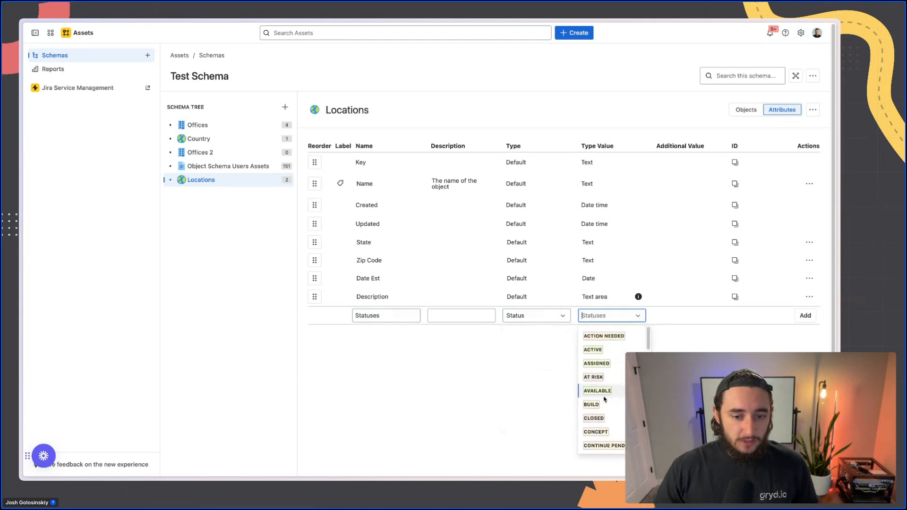
{"action": "left_click", "coordinate": [601, 351]}
{"action": "left_click", "coordinate": [633, 317]}
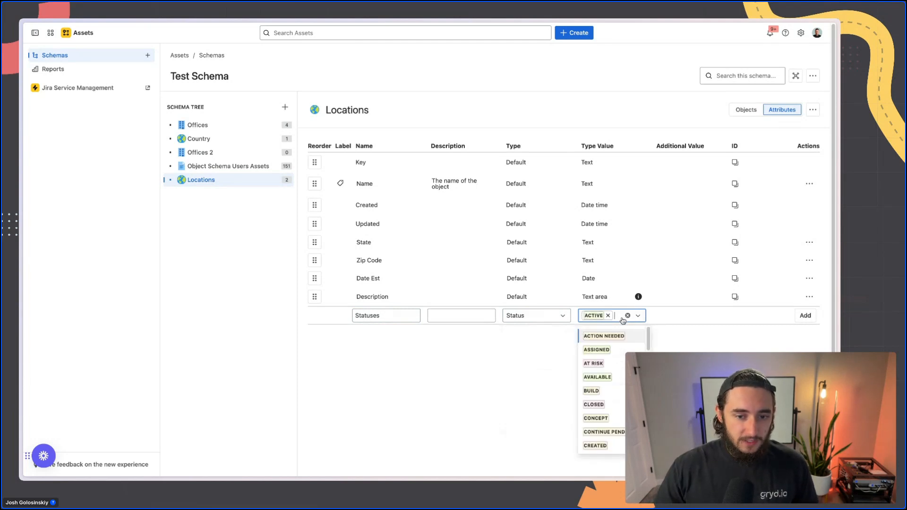
{"action": "left_click", "coordinate": [600, 391]}
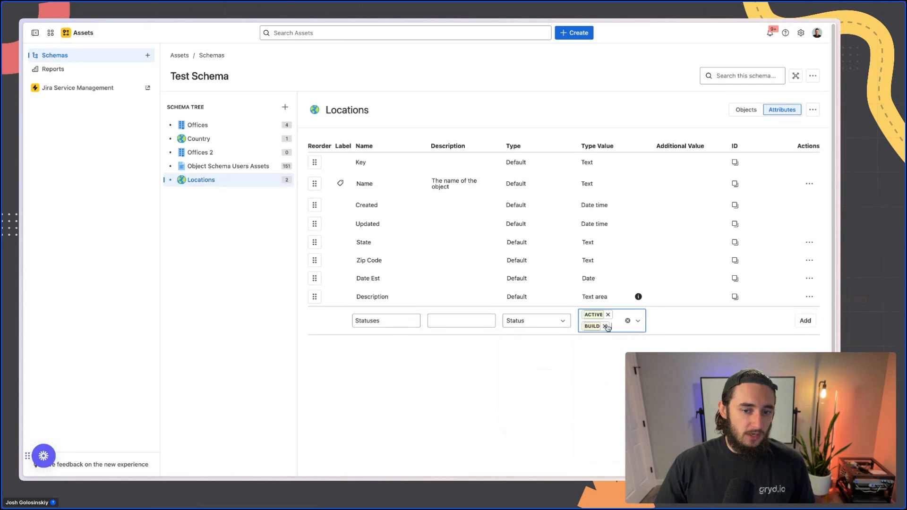
{"action": "left_click", "coordinate": [606, 325]}
{"action": "left_click", "coordinate": [608, 315]}
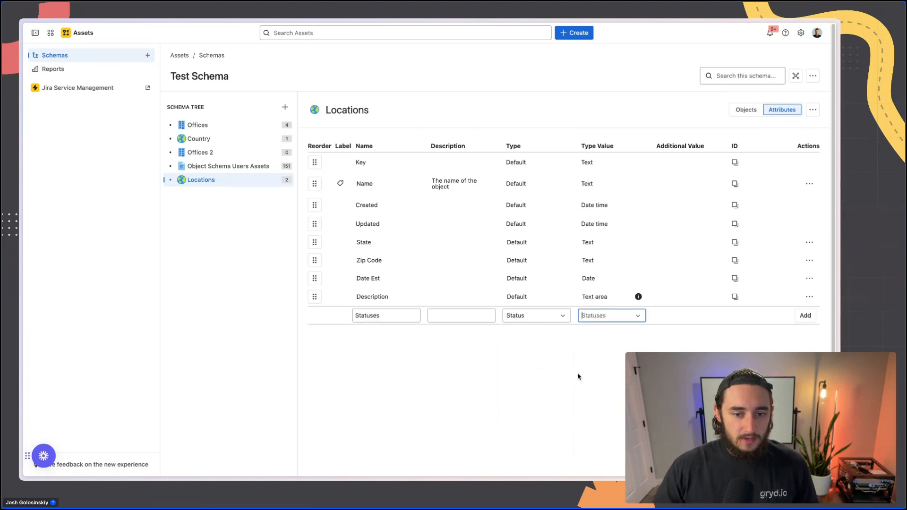
Step: Add the drafted Statuses attribute to Locations with no specific statuses selected
{"action": "left_click", "coordinate": [806, 316]}
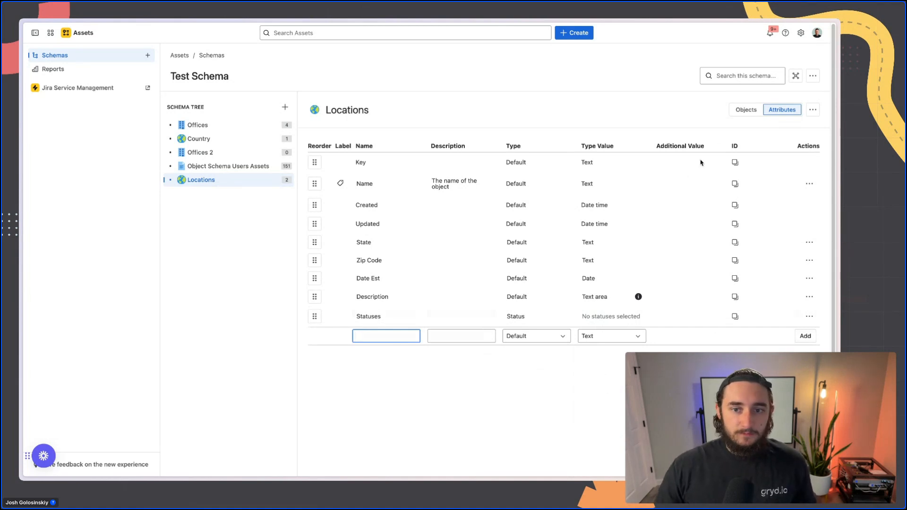
Step: Open the US object in Locations and set its State to Missouri and its Zip Code to 12345
{"action": "left_click", "coordinate": [733, 114]}
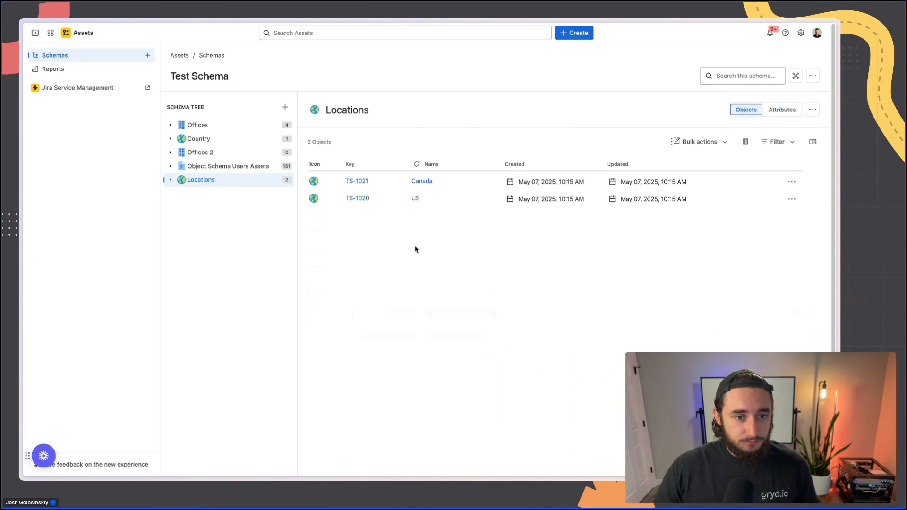
{"action": "left_click", "coordinate": [415, 199]}
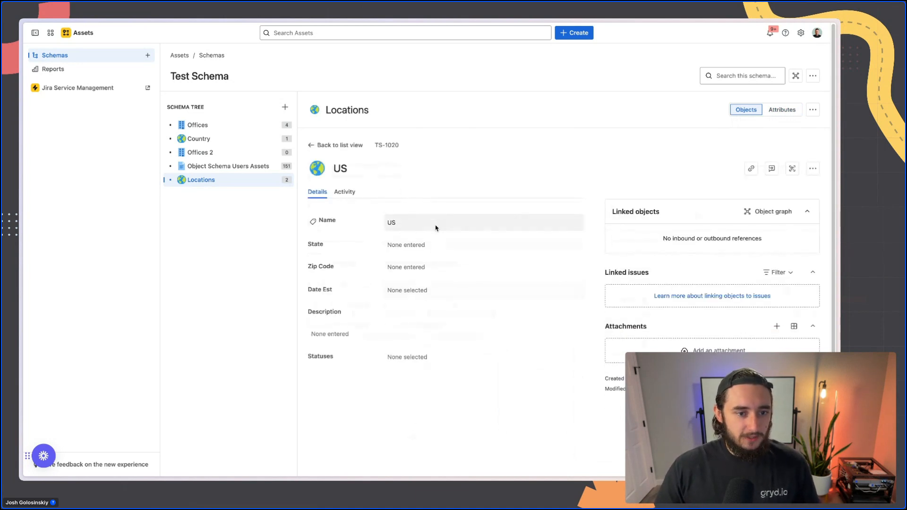
{"action": "left_click", "coordinate": [432, 244]}
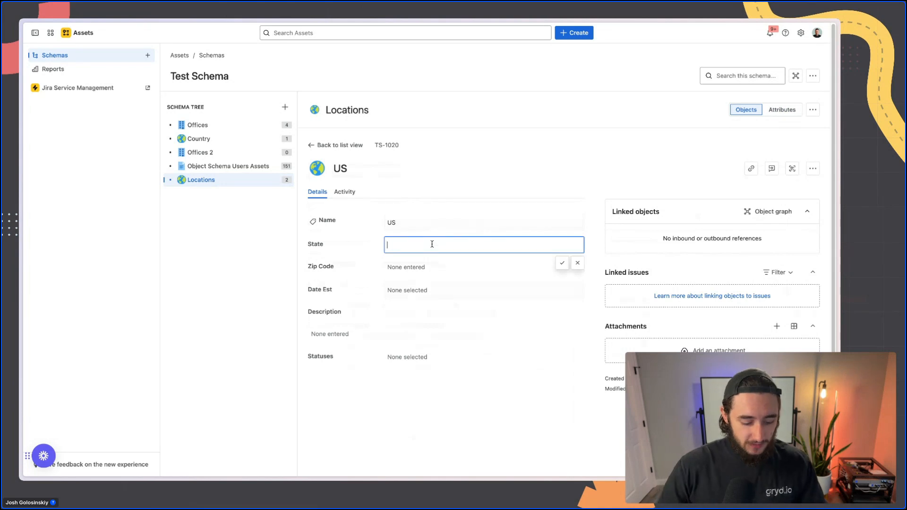
{"action": "type", "text": "Missouri"}
{"action": "left_click", "coordinate": [563, 262]}
{"action": "left_click", "coordinate": [425, 269]}
{"action": "type", "text": "12345"}
{"action": "left_click", "coordinate": [474, 290]}
{"action": "left_click", "coordinate": [561, 286]}
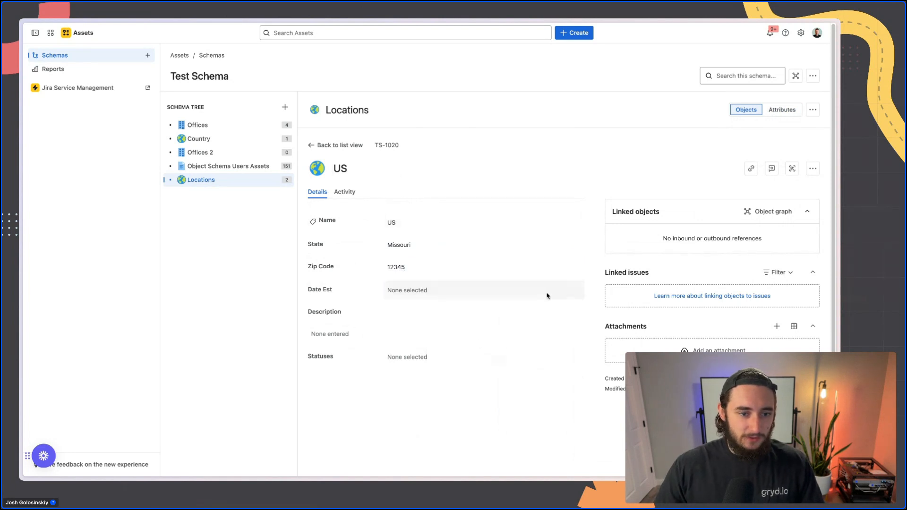
Step: Set the US object's Date Est to May 01, 2025 and its Description to "This is a test."
{"action": "left_click", "coordinate": [457, 294]}
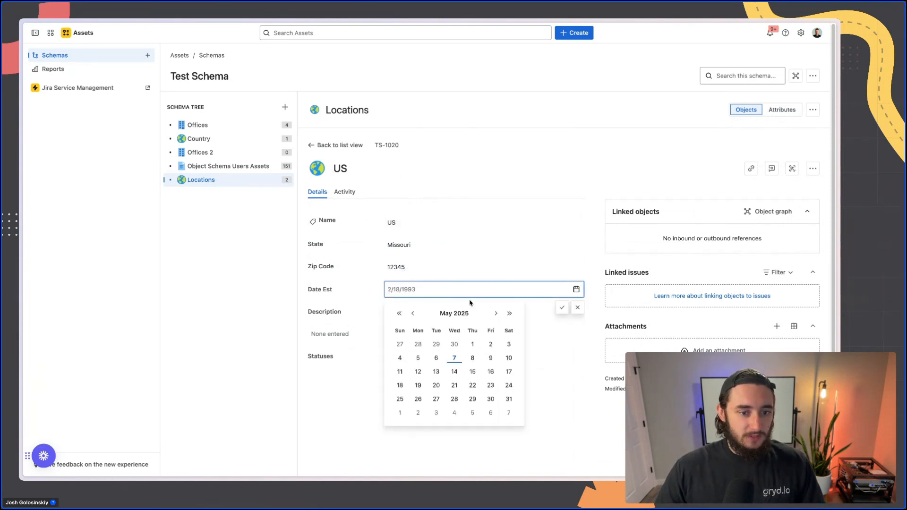
{"action": "left_click", "coordinate": [473, 345]}
{"action": "left_click", "coordinate": [562, 308]}
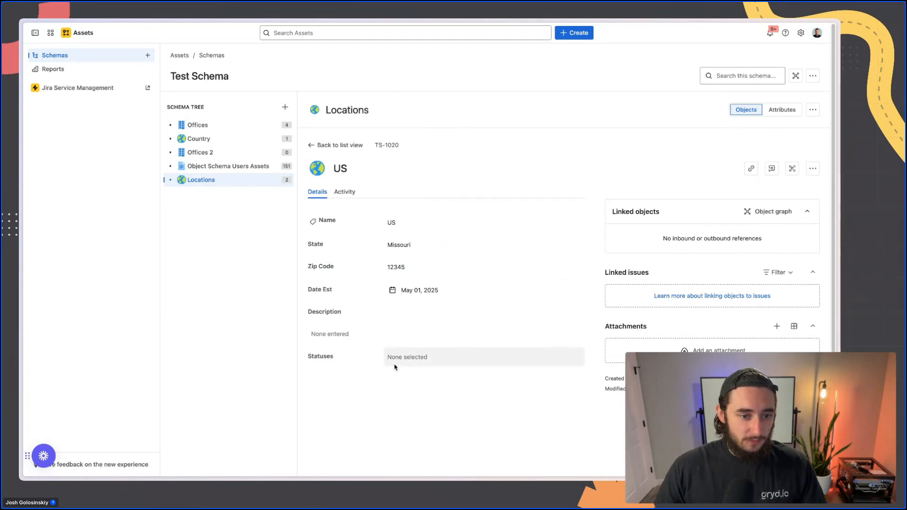
{"action": "left_click", "coordinate": [410, 335]}
{"action": "type", "text": "This is a test."}
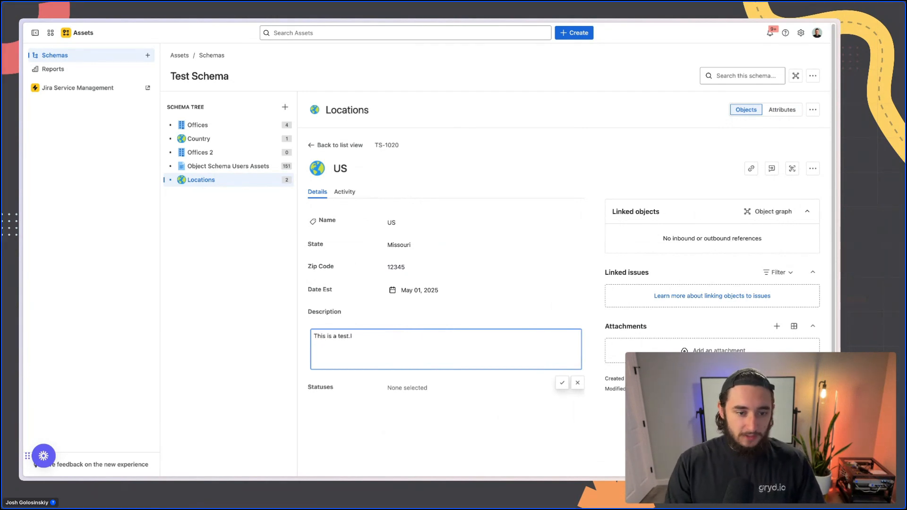
{"action": "left_click", "coordinate": [562, 383]}
Step: Set the US object's Statuses value to Active
{"action": "left_click", "coordinate": [480, 367]}
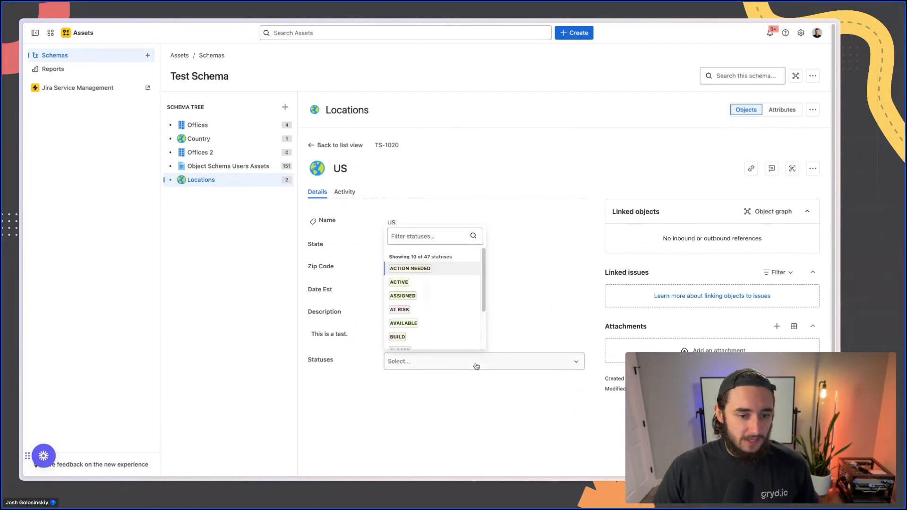
{"action": "left_click", "coordinate": [454, 237]}
{"action": "type", "text": "open"}
{"action": "key", "text": "ctrl+a"}
{"action": "type", "text": "a"}
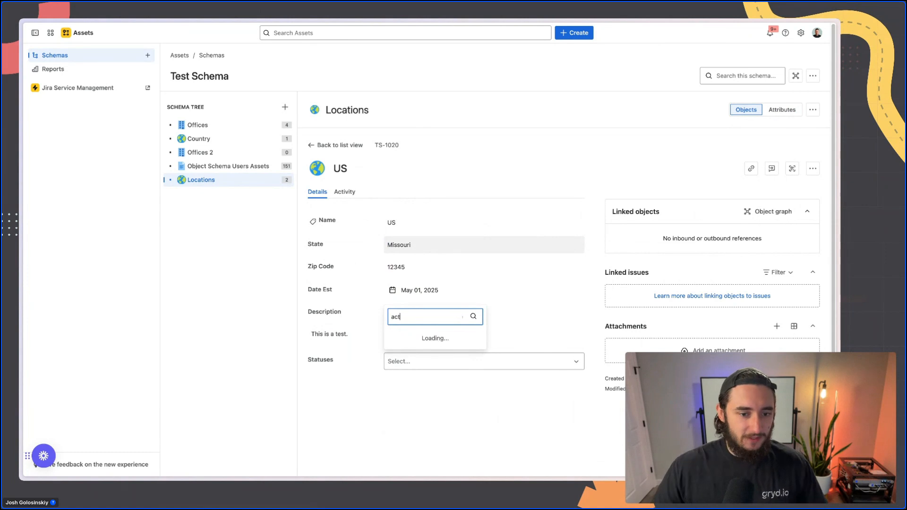
{"action": "left_click", "coordinate": [431, 317]}
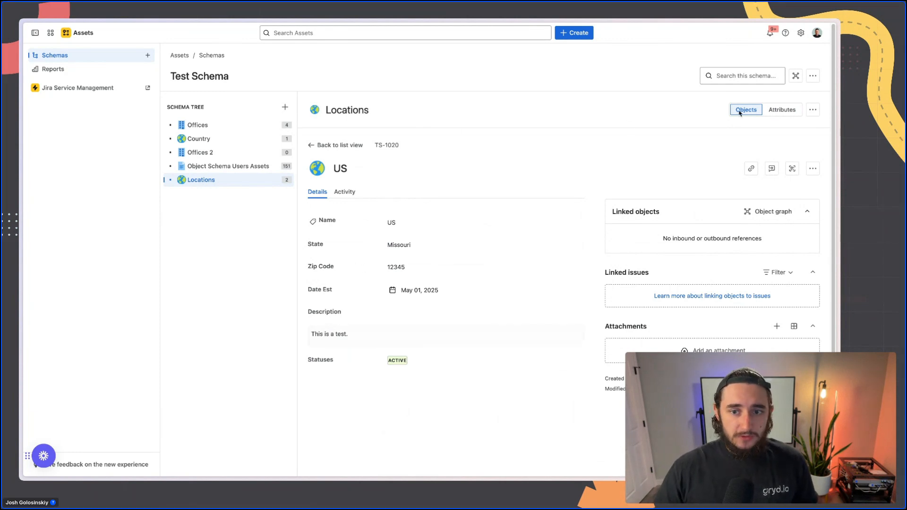
Step: Draft a new attribute named Office for the Locations object type, with Object as its type
{"action": "left_click", "coordinate": [788, 109]}
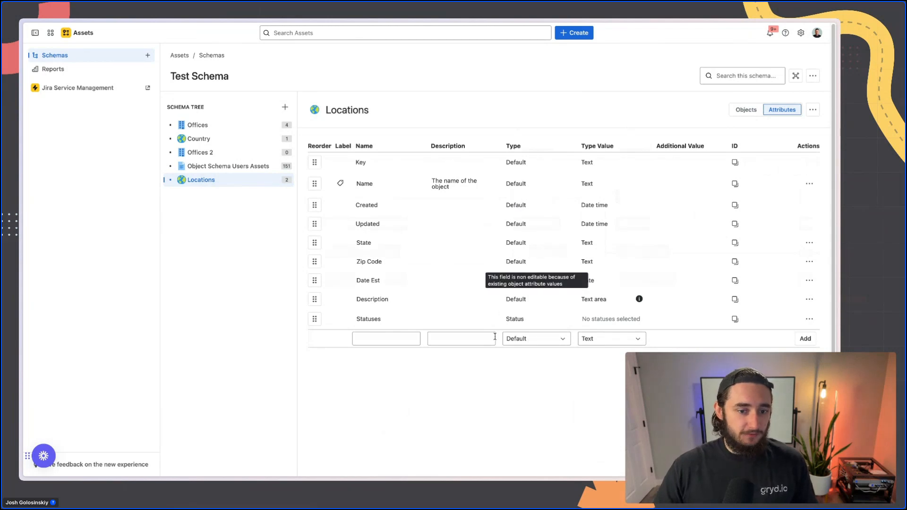
{"action": "left_click", "coordinate": [407, 340]}
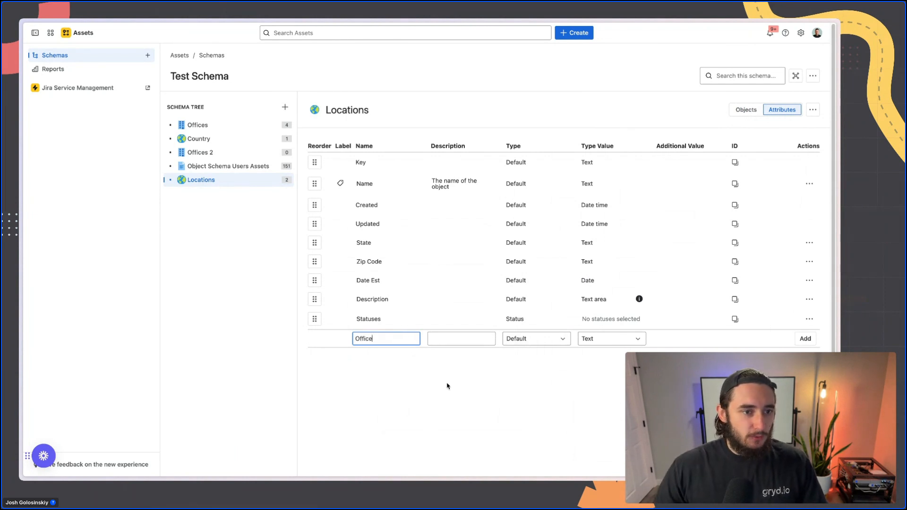
{"action": "left_click", "coordinate": [586, 362]}
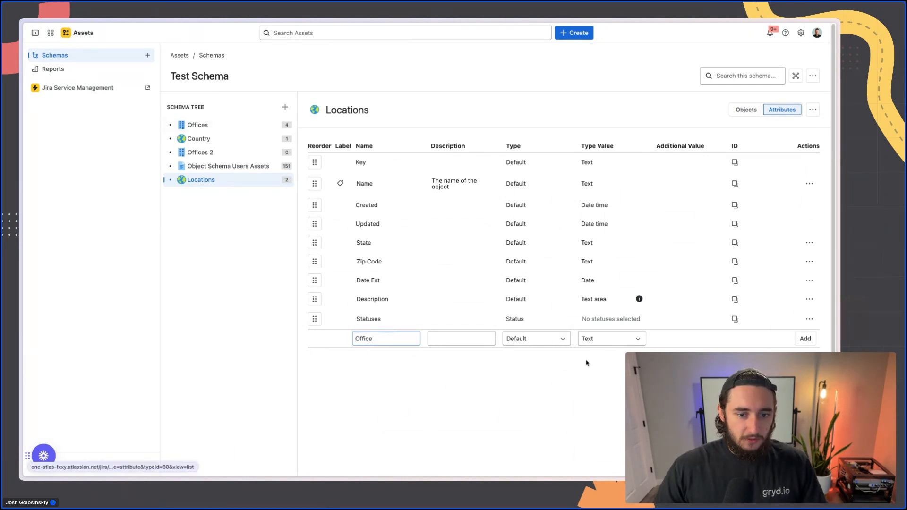
{"action": "left_click", "coordinate": [560, 340]}
{"action": "left_click", "coordinate": [545, 372]}
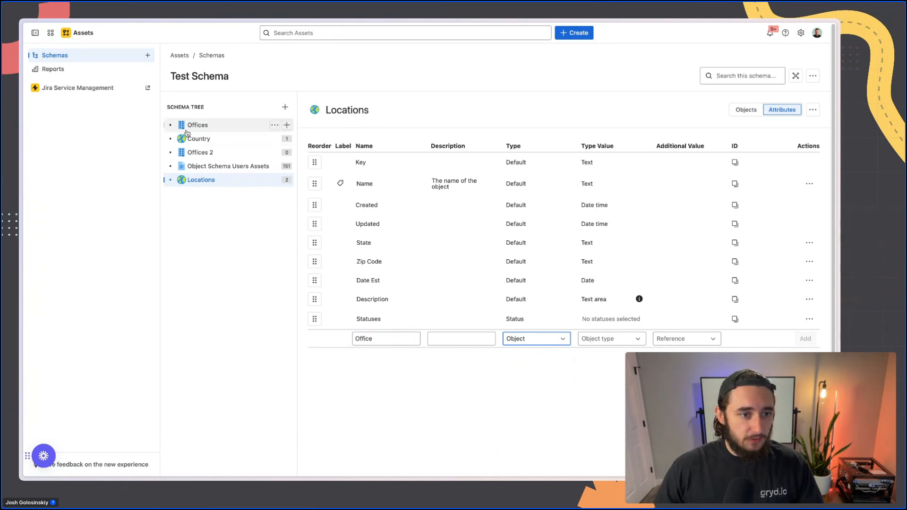
Step: Point the drafted Office attribute to Test Schema's Offices object type with a Link reference, and add it to Locations
{"action": "left_click", "coordinate": [610, 339]}
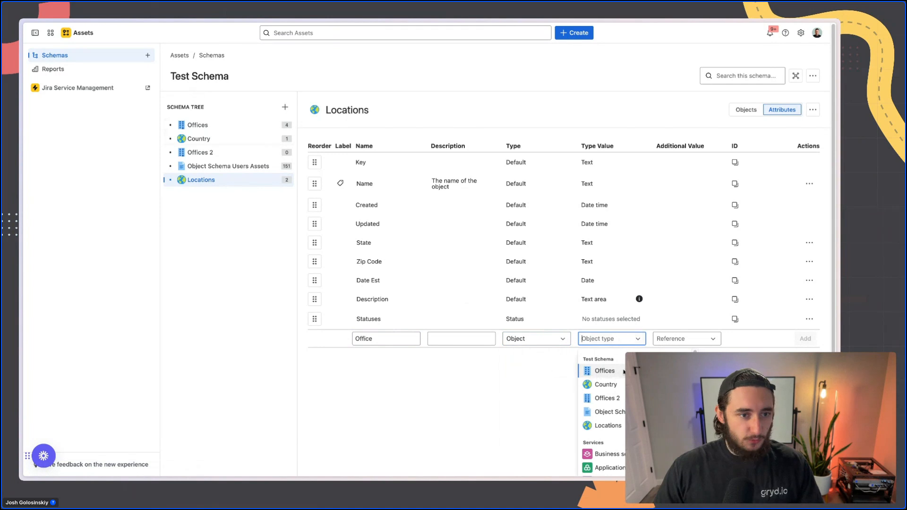
{"action": "scroll", "coordinate": [638, 389], "scroll_direction": "down", "scroll_amount": 2}
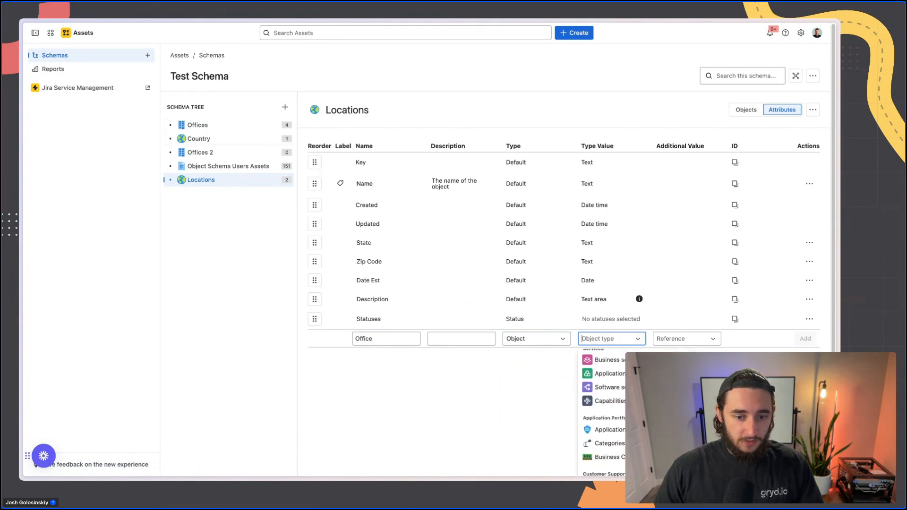
{"action": "scroll", "coordinate": [614, 411], "scroll_direction": "down", "scroll_amount": 5}
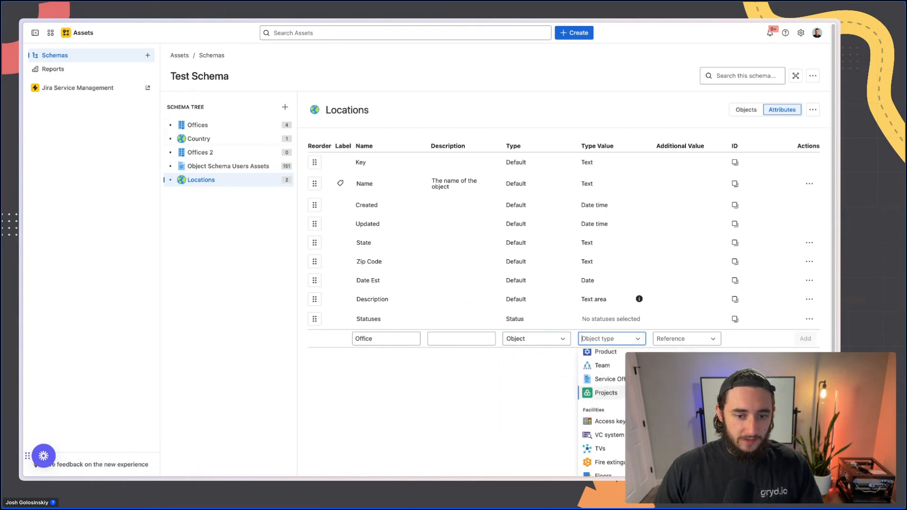
{"action": "scroll", "coordinate": [610, 402], "scroll_direction": "up", "scroll_amount": 7}
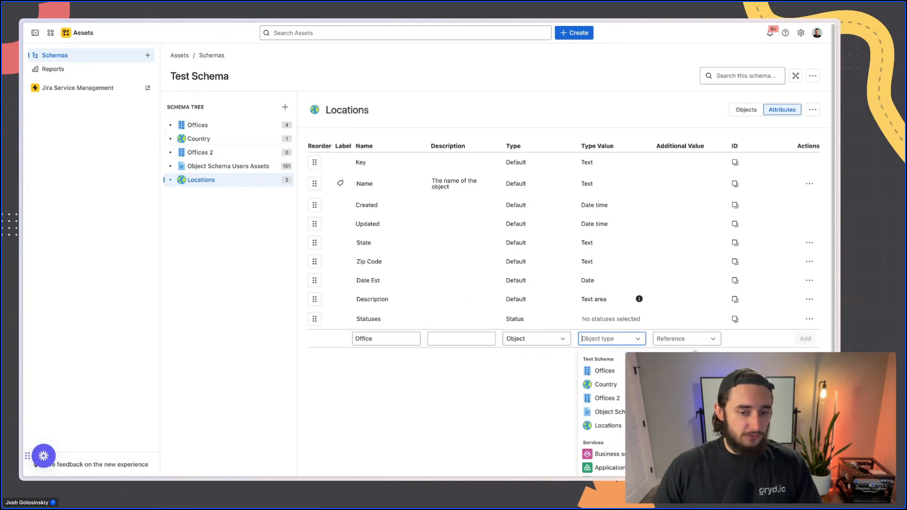
{"action": "type", "text": "Offices"}
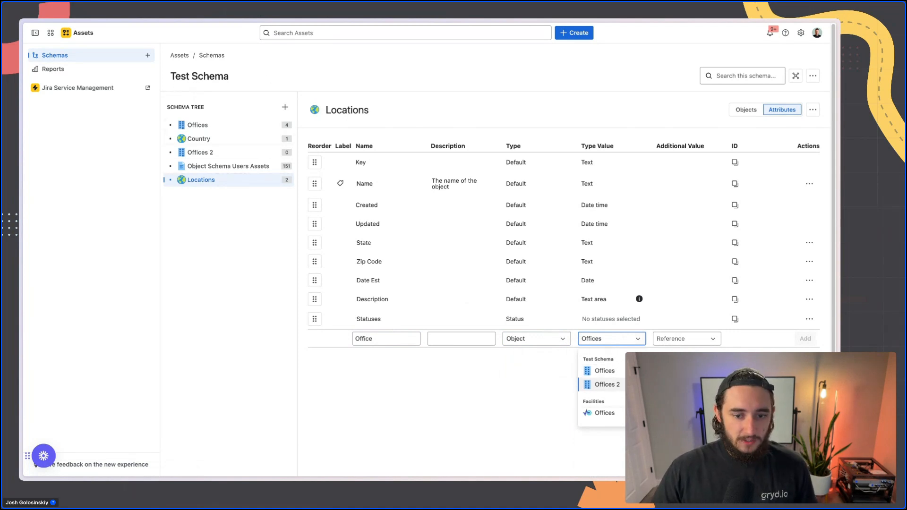
{"action": "left_click", "coordinate": [610, 373]}
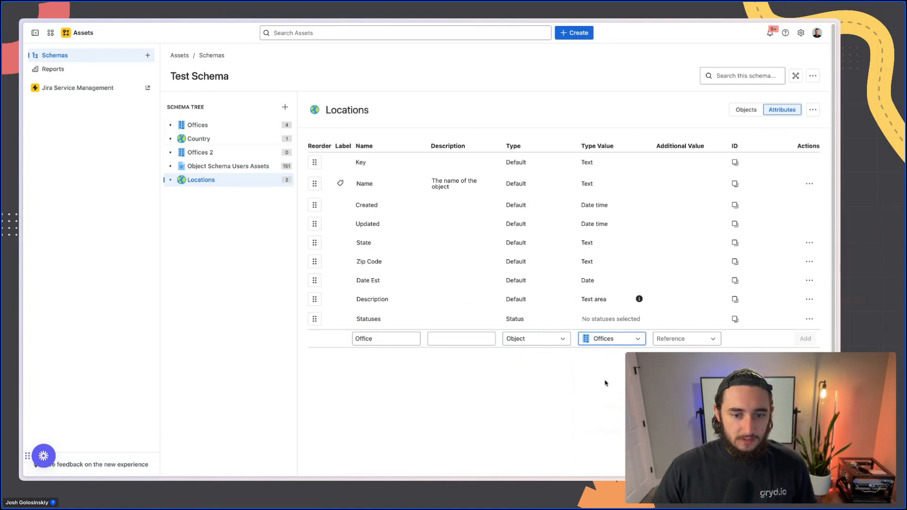
{"action": "left_click", "coordinate": [716, 345]}
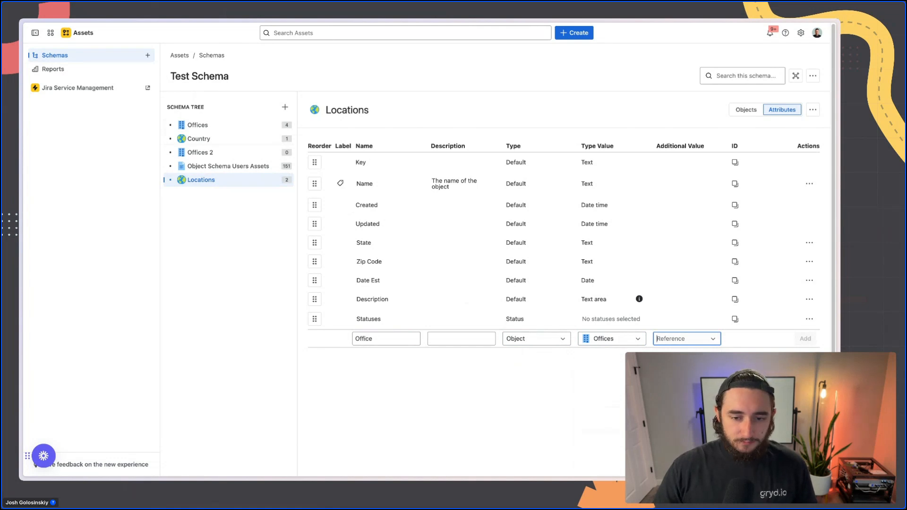
{"action": "left_click", "coordinate": [675, 391]}
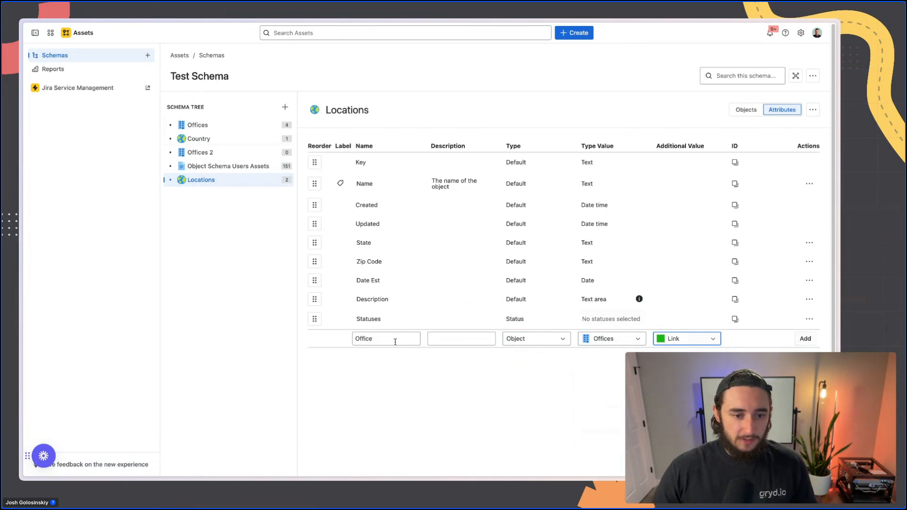
{"action": "left_click", "coordinate": [805, 338]}
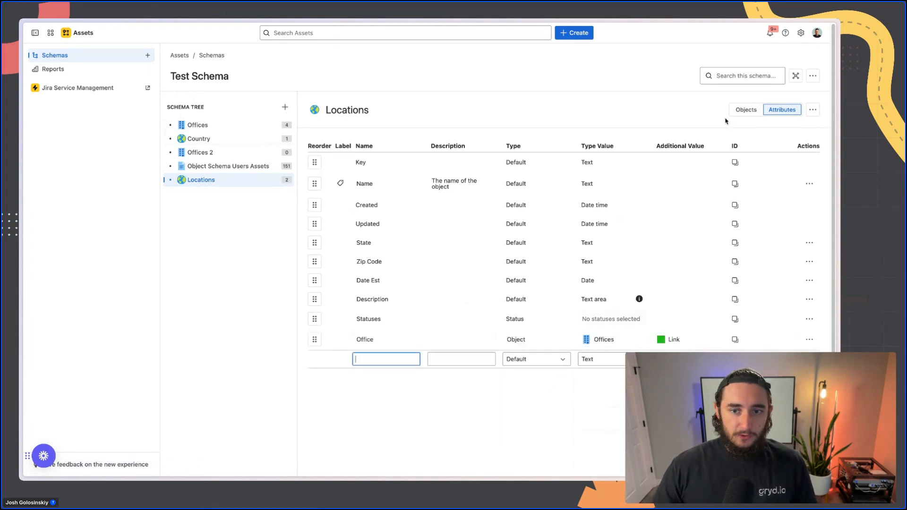
Step: Return to the US object and look through the offices offered for its Office attribute without choosing one
{"action": "left_click", "coordinate": [742, 110]}
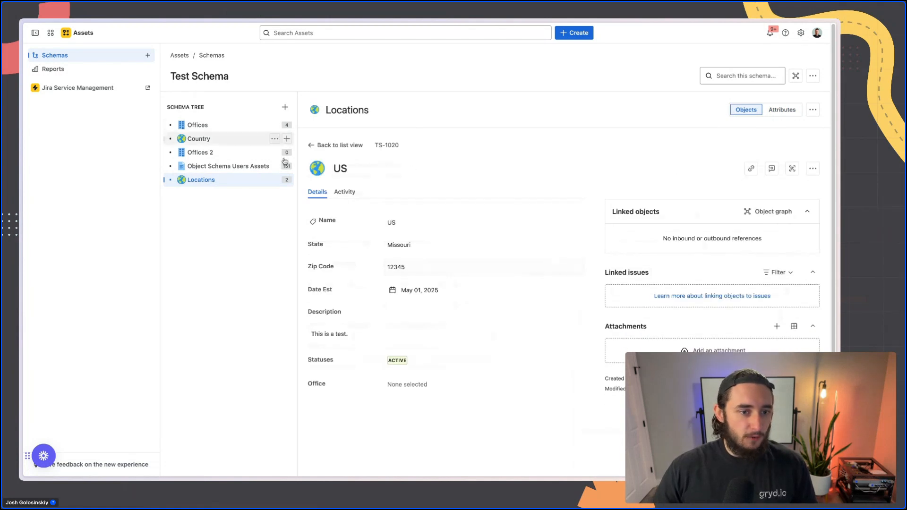
{"action": "left_click", "coordinate": [423, 396]}
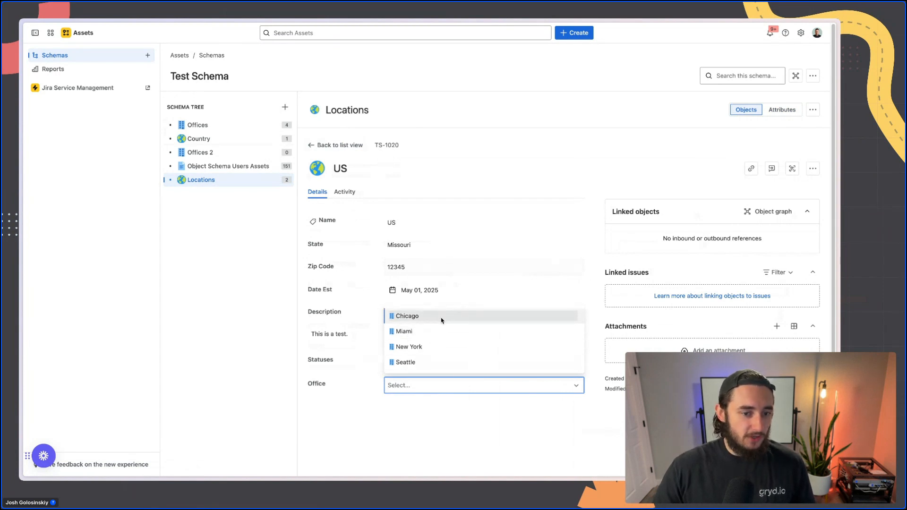
{"action": "left_click", "coordinate": [423, 430]}
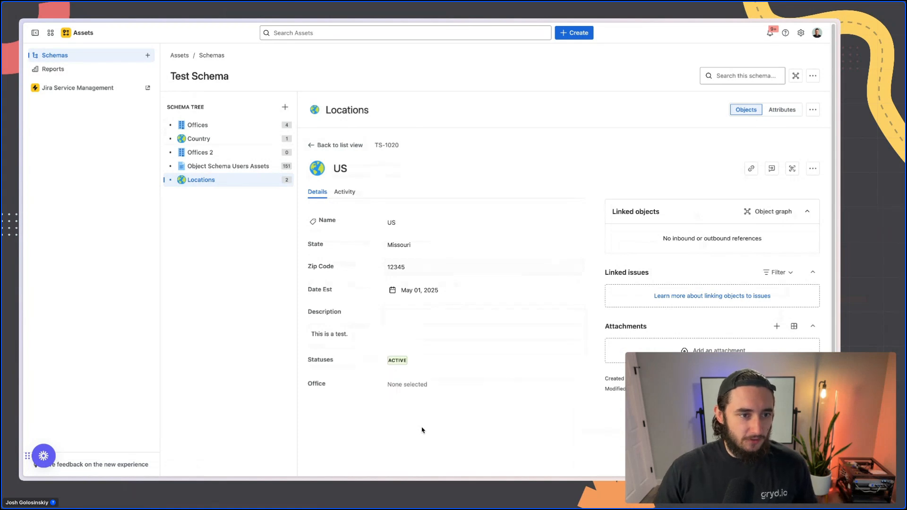
Step: Create a new object named Washington DC in the Offices object type of Test Schema
{"action": "left_click", "coordinate": [226, 124]}
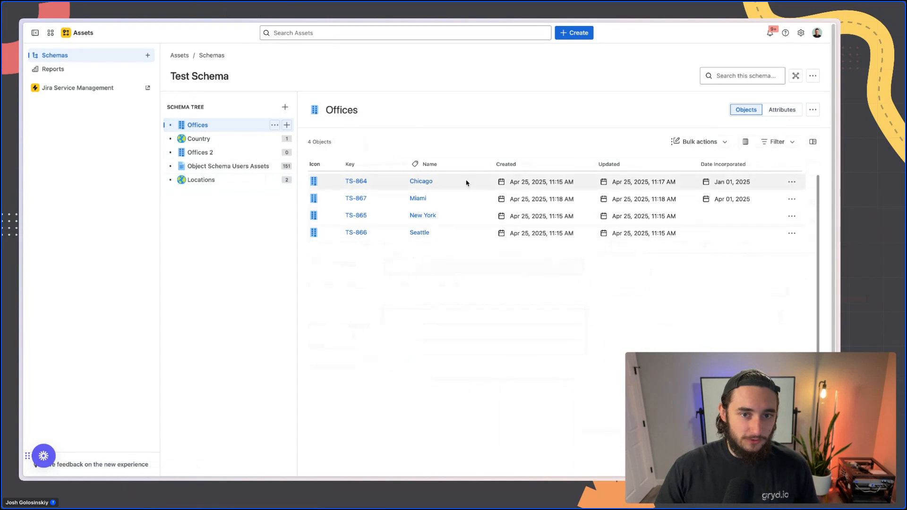
{"action": "left_click", "coordinate": [581, 36]}
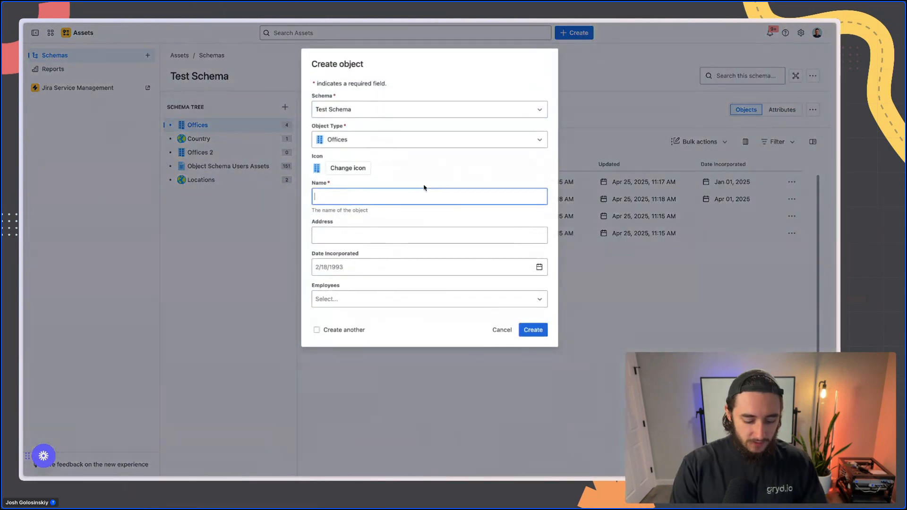
{"action": "type", "text": "Washington S"}
{"action": "type", "text": "t"}
{"action": "left_click", "coordinate": [546, 332]}
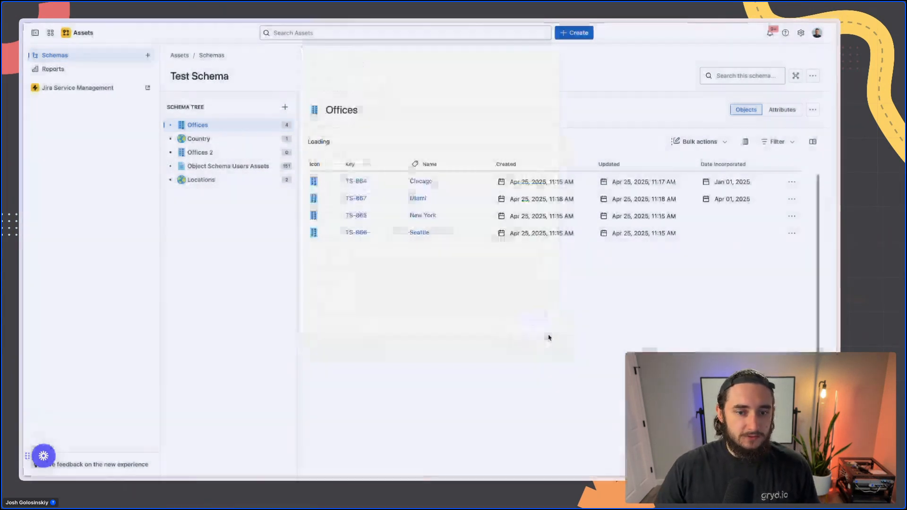
Step: Open the US object in Locations and set its Office to Washington DC
{"action": "left_click", "coordinate": [228, 178]}
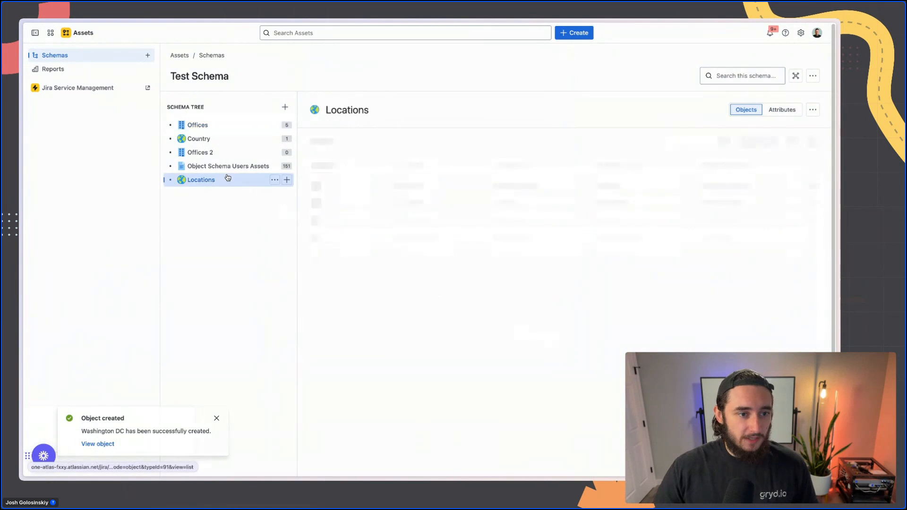
{"action": "left_click", "coordinate": [415, 197]}
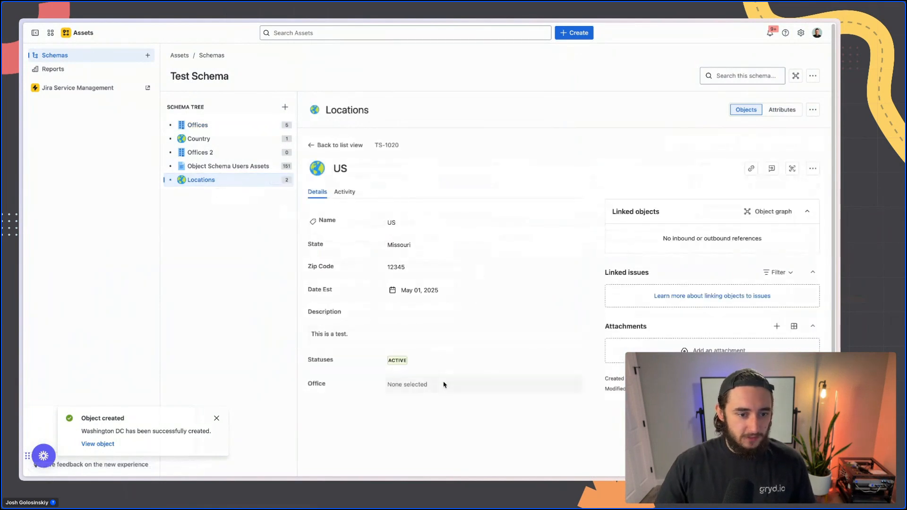
{"action": "left_click", "coordinate": [444, 384]}
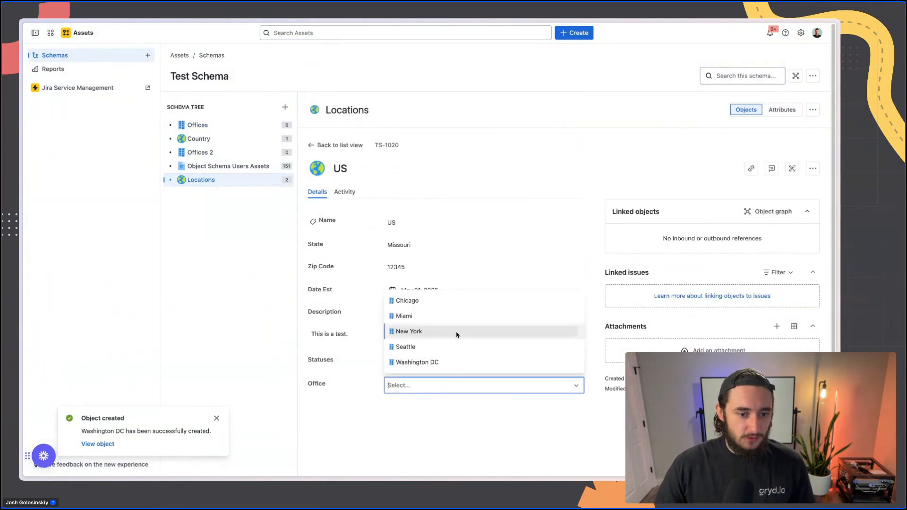
{"action": "left_click", "coordinate": [461, 361]}
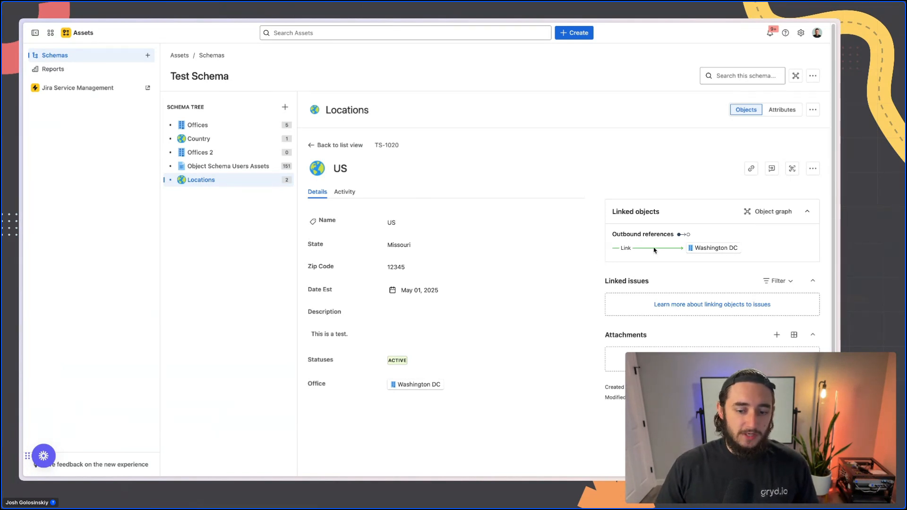
Step: View the US object's object graph, spread its linked nodes apart, and close the graph
{"action": "left_click", "coordinate": [747, 214]}
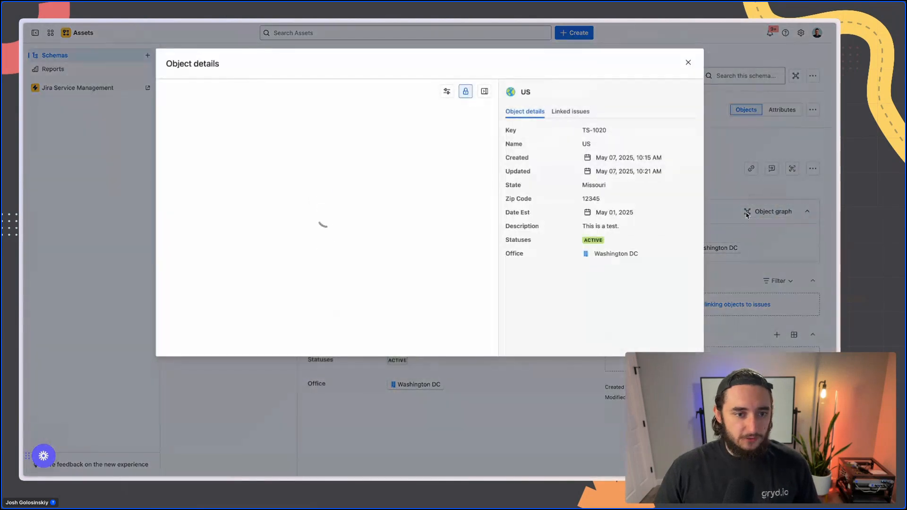
{"action": "left_click_drag", "start_coordinate": [328, 244], "coordinate": [267, 257]}
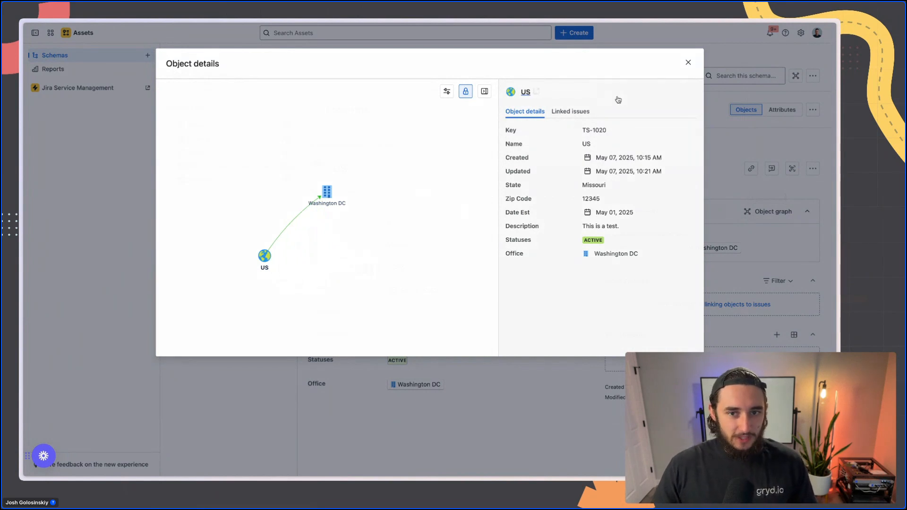
{"action": "left_click", "coordinate": [689, 62]}
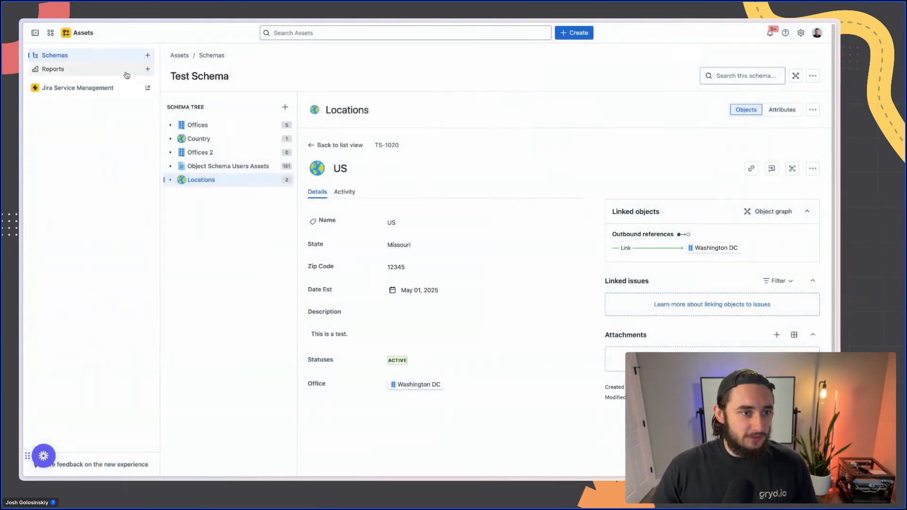
Step: Open the object graph of the Amsterdam office in the Facilities schema's Offices and show its graph configuration
{"action": "left_click", "coordinate": [111, 58]}
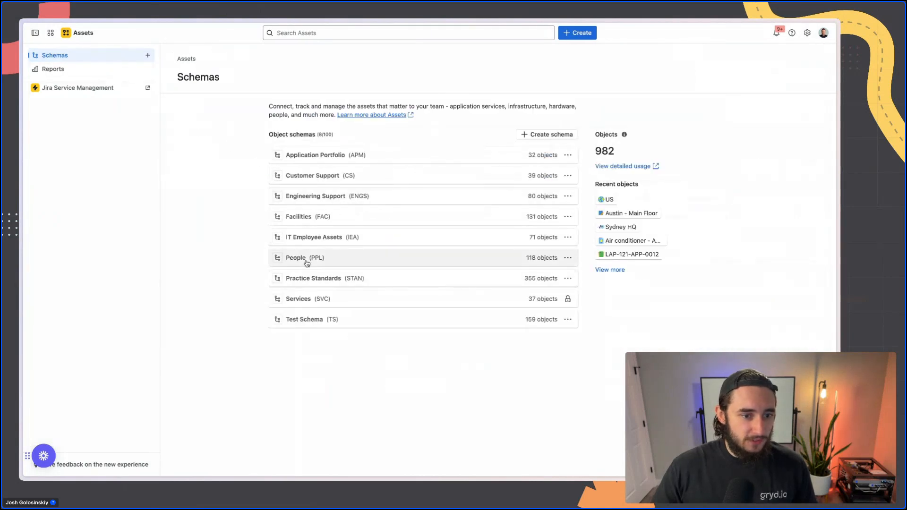
{"action": "left_click", "coordinate": [304, 218]}
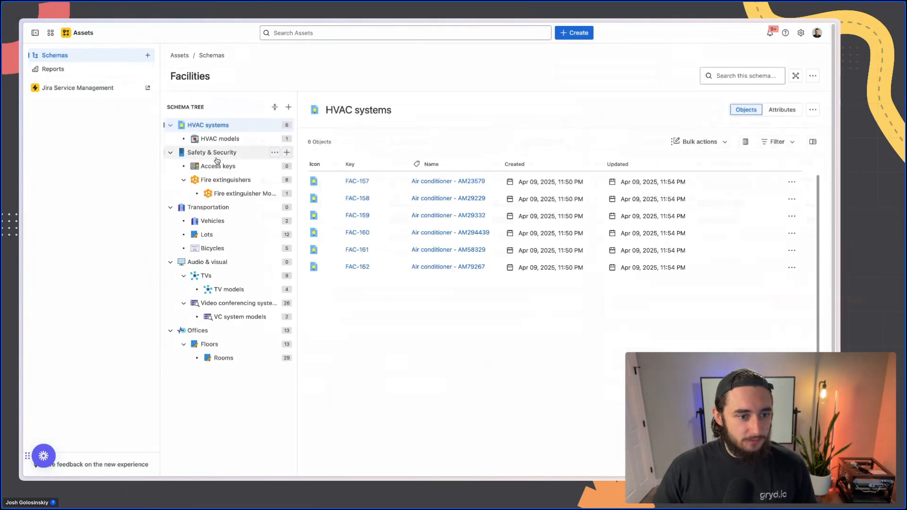
{"action": "left_click", "coordinate": [197, 330]}
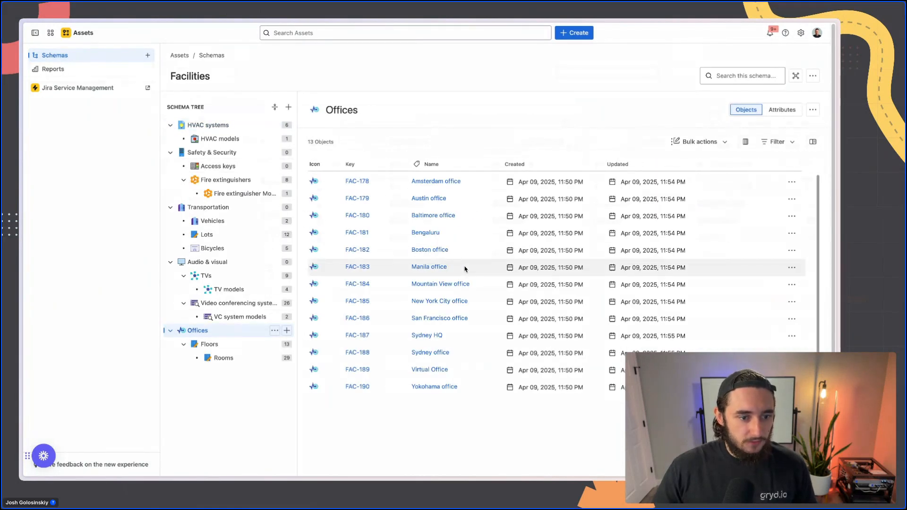
{"action": "left_click", "coordinate": [436, 182]}
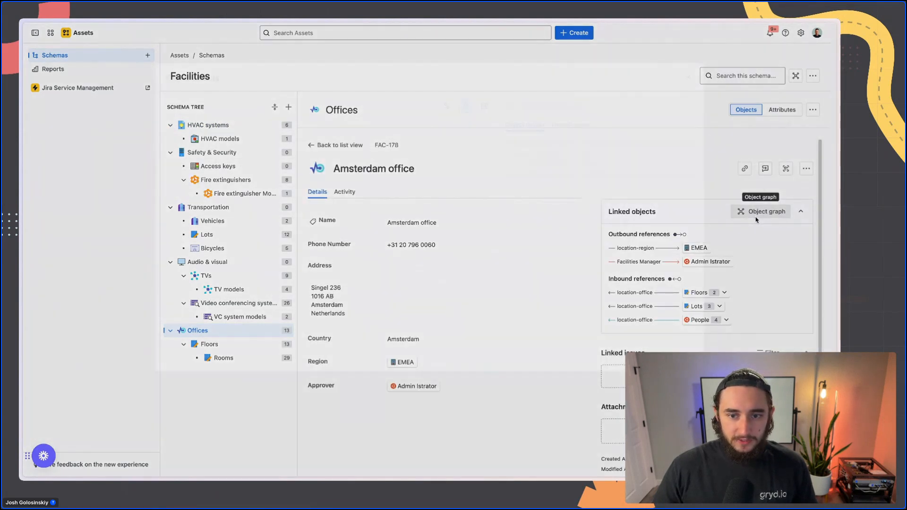
{"action": "left_click", "coordinate": [758, 213]}
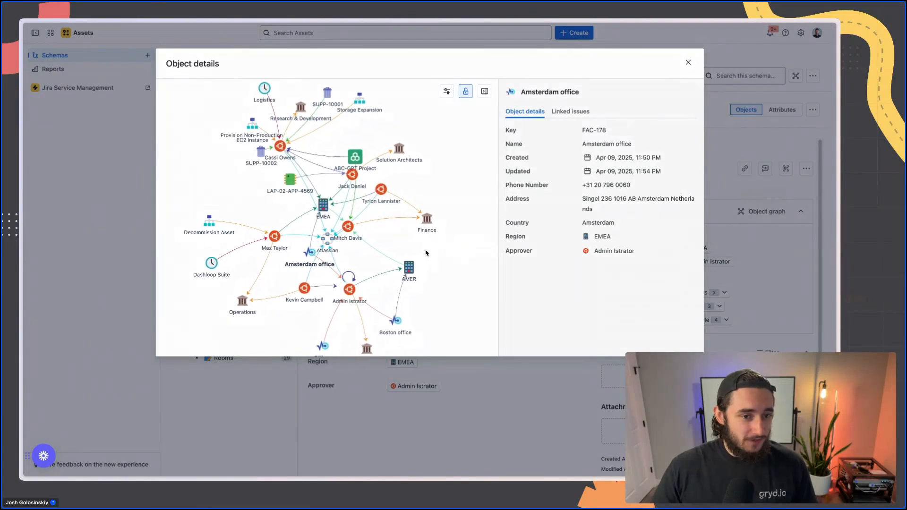
{"action": "left_click", "coordinate": [447, 94]}
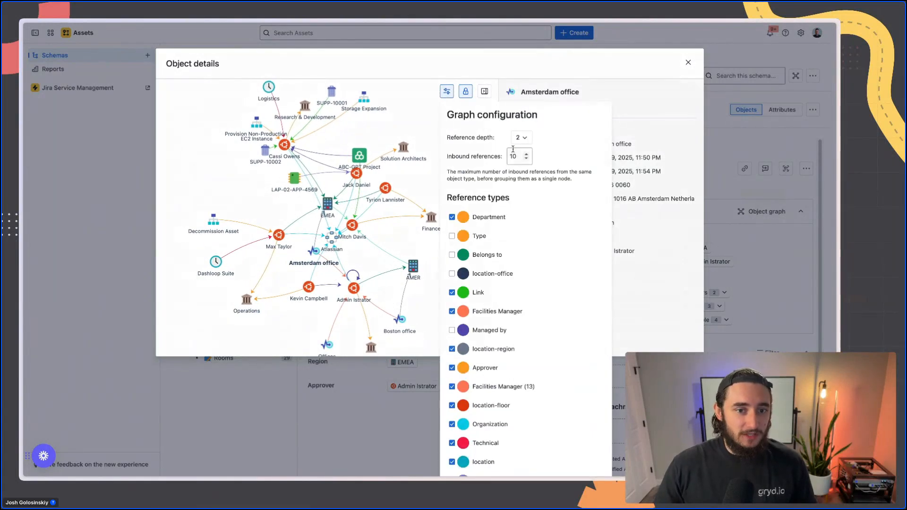
Step: Configure the Amsterdam office graph with 2 inbound references and a reference depth of 1, and close the configuration
{"action": "left_click", "coordinate": [500, 155]}
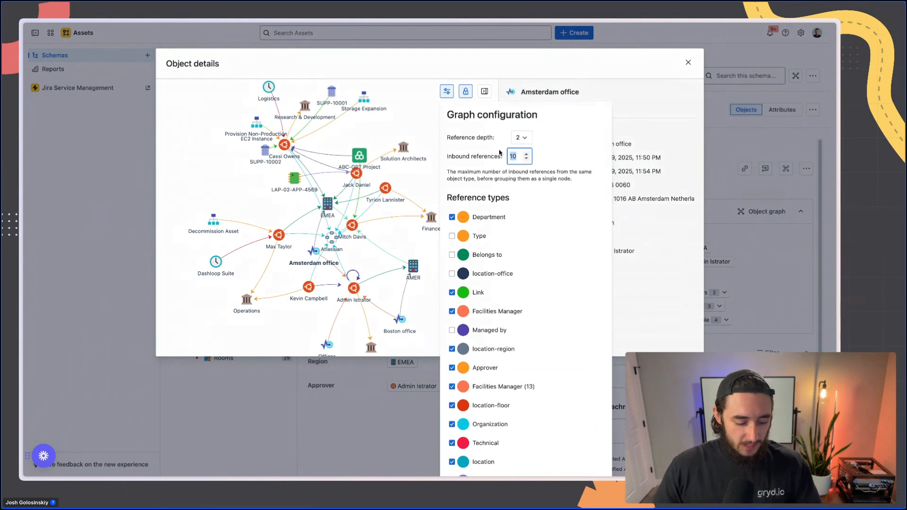
{"action": "type", "text": "2"}
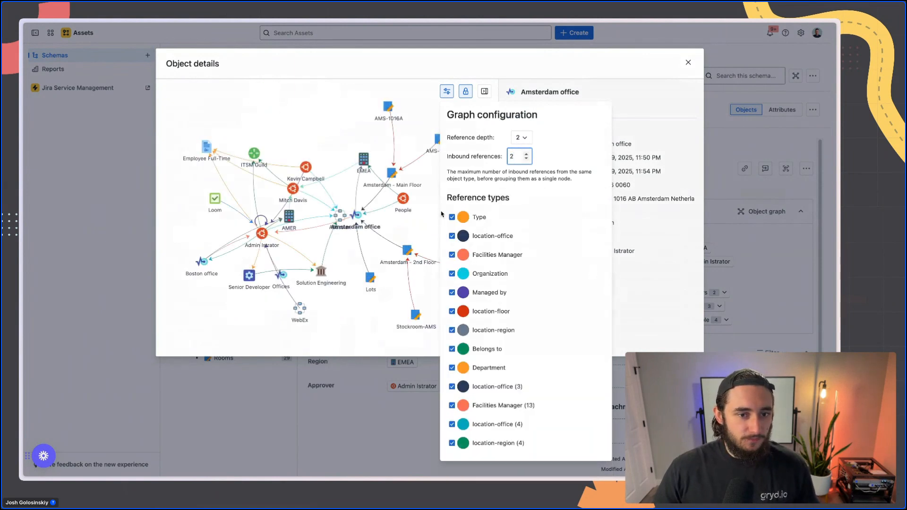
{"action": "left_click", "coordinate": [522, 137]}
{"action": "left_click", "coordinate": [522, 158]}
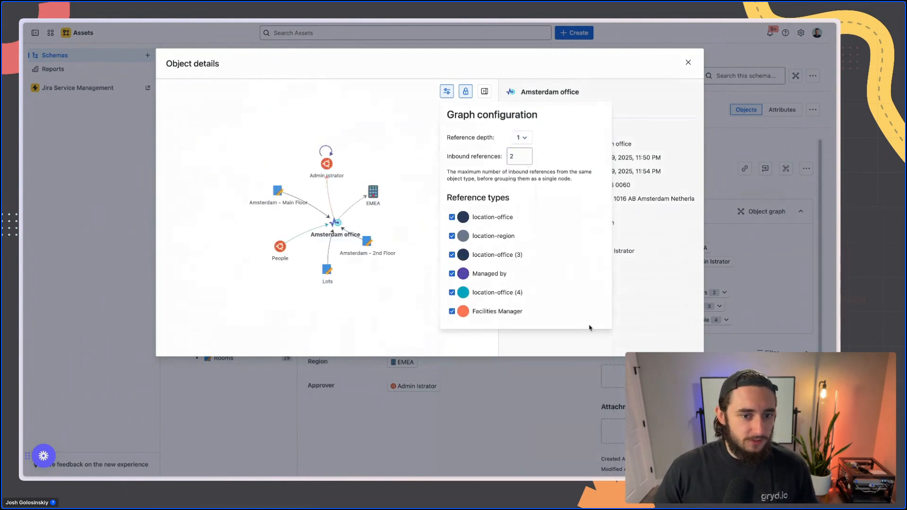
{"action": "left_click", "coordinate": [646, 313]}
Step: Spread the Amsterdam office graph's nodes apart to examine its direct links, and close the graph
{"action": "left_click_drag", "start_coordinate": [347, 221], "coordinate": [468, 203]}
{"action": "left_click_drag", "start_coordinate": [370, 247], "coordinate": [405, 279]}
{"action": "left_click_drag", "start_coordinate": [373, 193], "coordinate": [382, 147]}
{"action": "left_click_drag", "start_coordinate": [445, 260], "coordinate": [381, 268]}
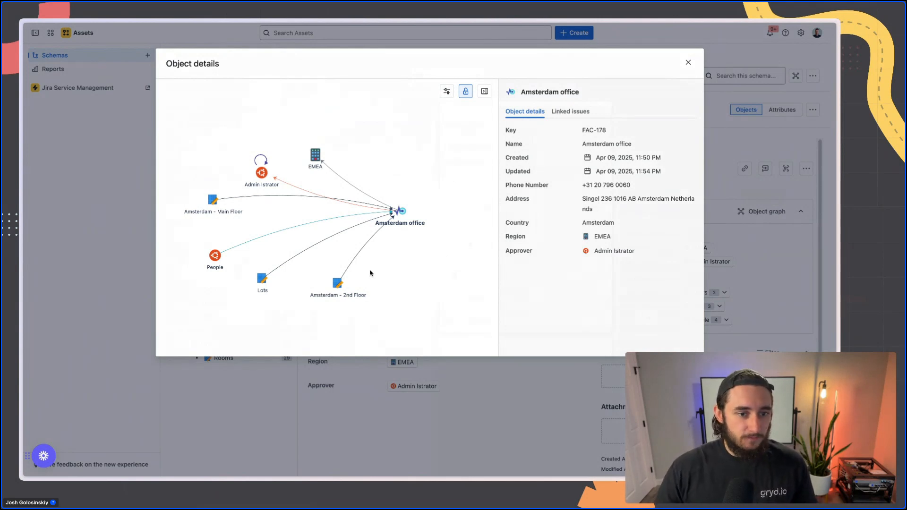
{"action": "left_click", "coordinate": [688, 63]}
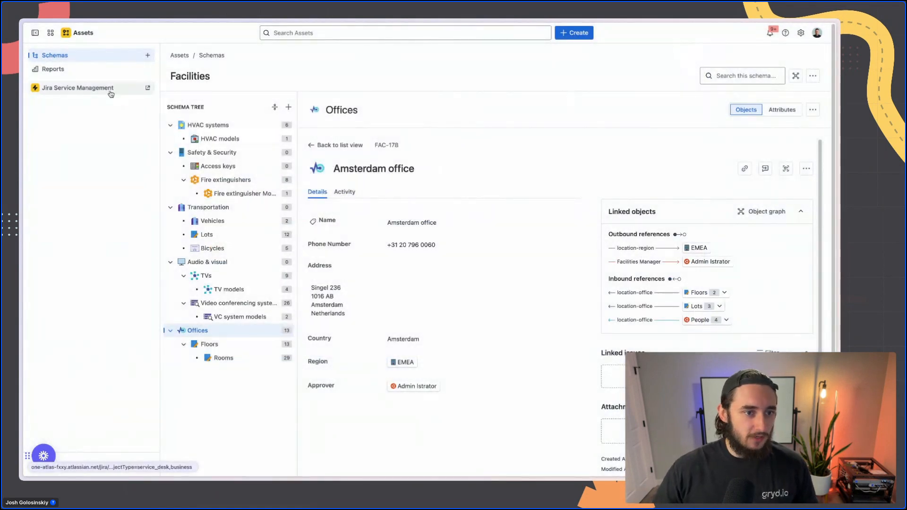
Step: View the object graph of the cms application in the Services schema and close it
{"action": "left_click", "coordinate": [92, 59]}
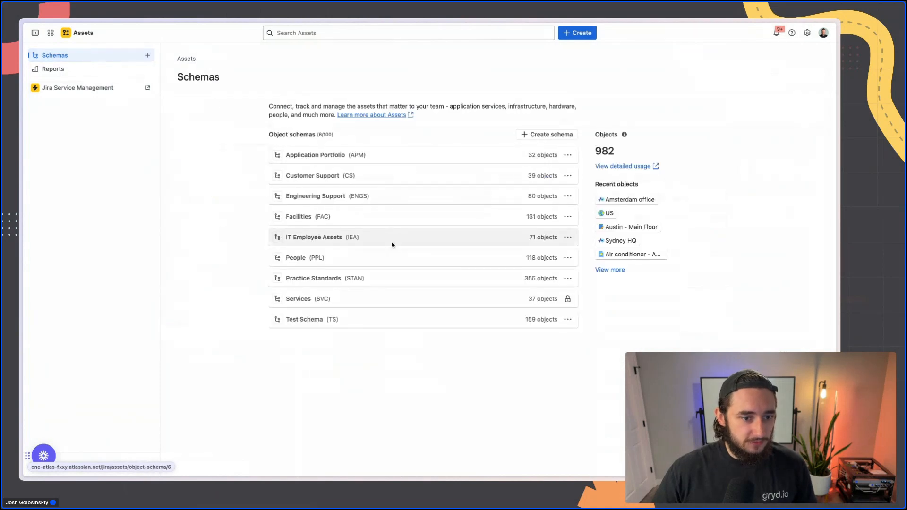
{"action": "left_click", "coordinate": [296, 300]}
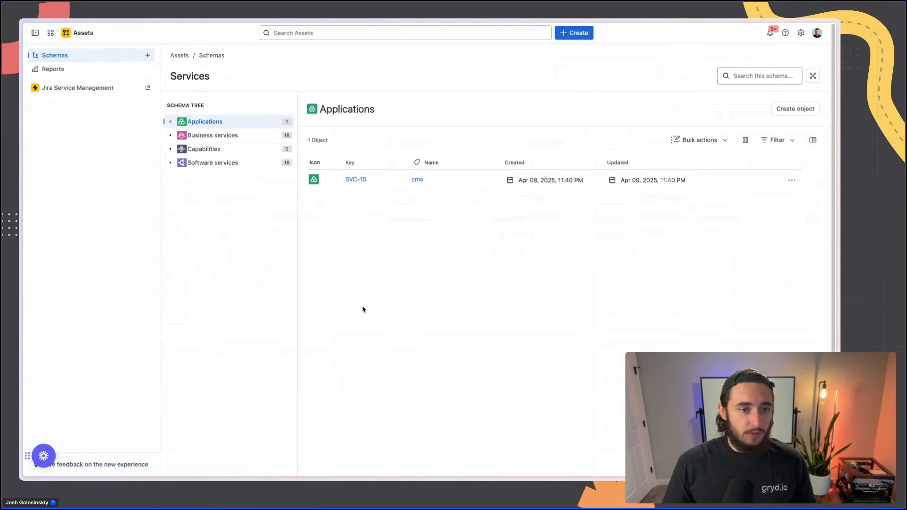
{"action": "left_click", "coordinate": [417, 179]}
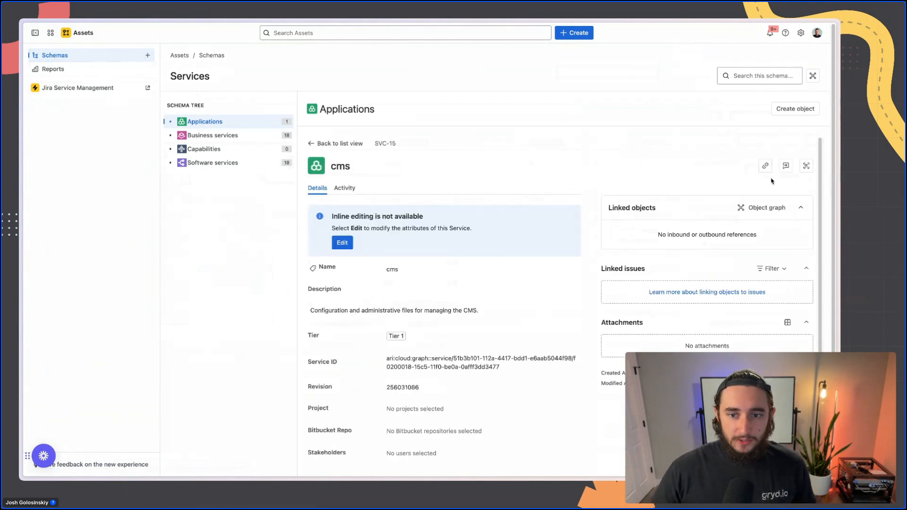
{"action": "left_click", "coordinate": [762, 207]}
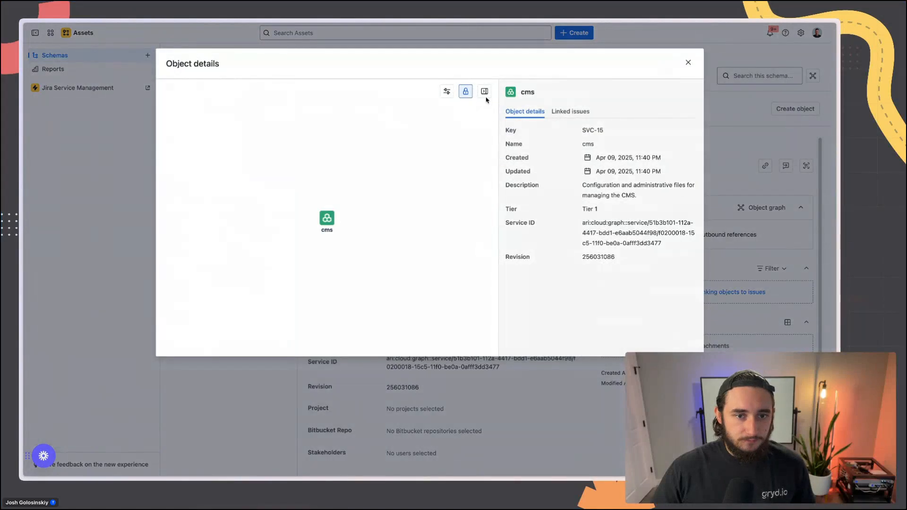
{"action": "left_click", "coordinate": [689, 62]}
Step: Check compasstemplatecbase under Software services for linked objects, and open the object graph of frontdoor
{"action": "left_click", "coordinate": [213, 163]}
{"action": "left_click", "coordinate": [444, 183]}
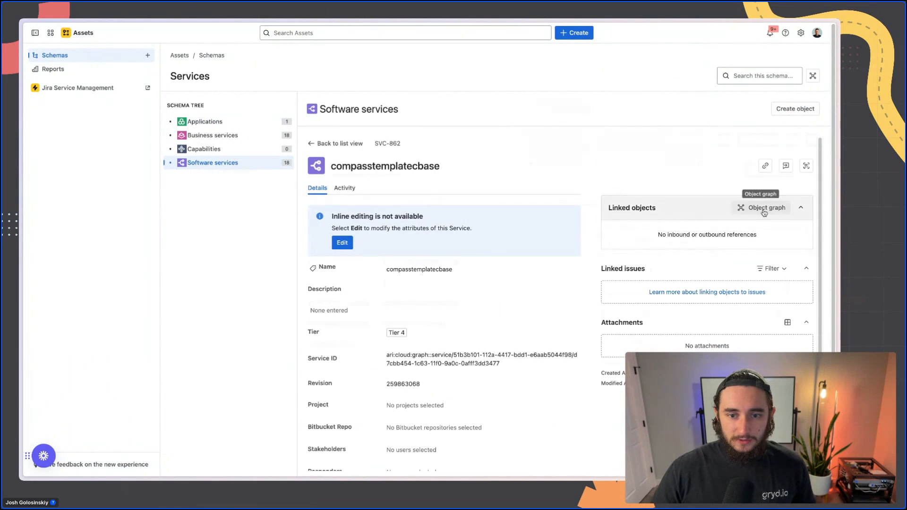
{"action": "left_click", "coordinate": [336, 143]}
{"action": "left_click", "coordinate": [430, 200]}
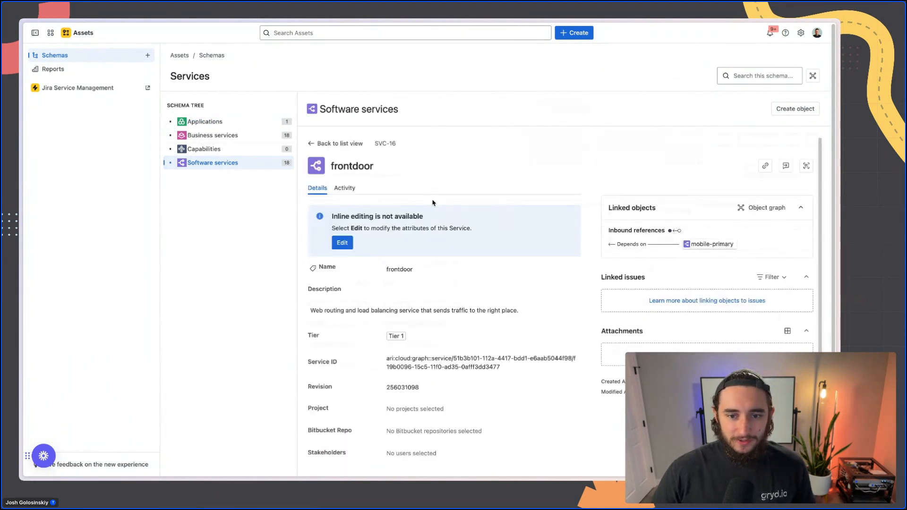
{"action": "left_click", "coordinate": [744, 208]}
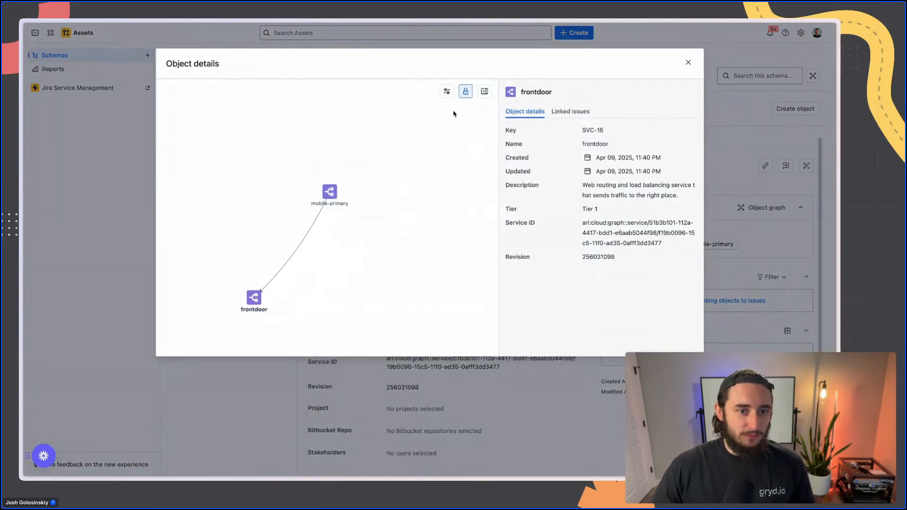
Step: Configure the frontdoor graph with 3 inbound references and a reference depth of 3, and close the configuration
{"action": "left_click", "coordinate": [447, 91]}
{"action": "left_click", "coordinate": [513, 156]}
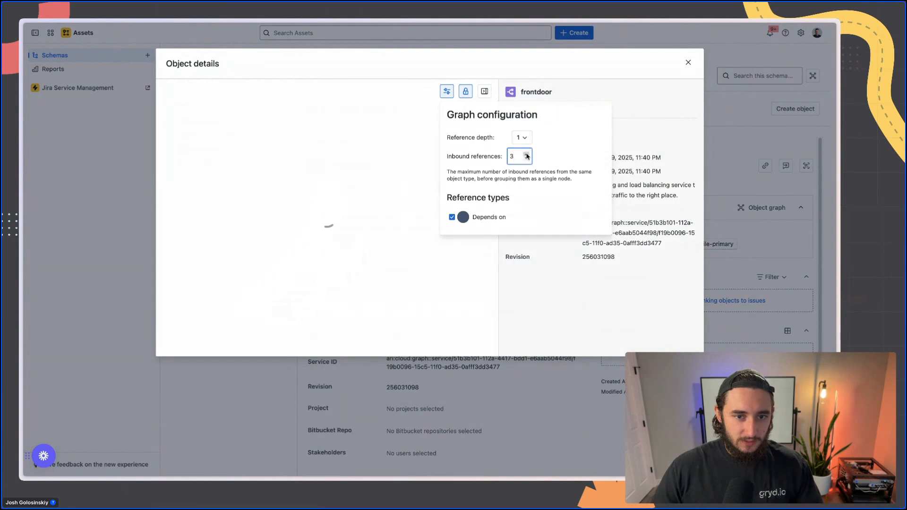
{"action": "left_click", "coordinate": [522, 137]}
{"action": "left_click", "coordinate": [523, 192]}
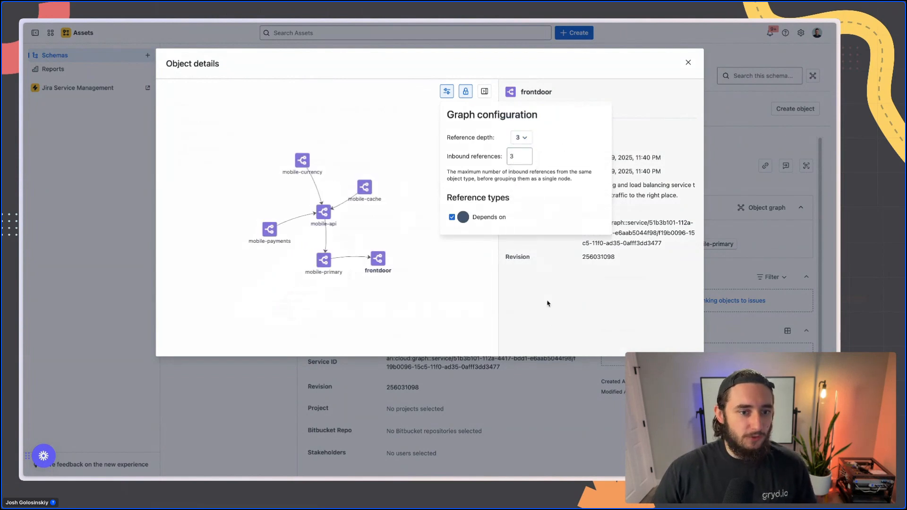
{"action": "left_click", "coordinate": [551, 321]}
Step: Rearrange the frontdoor, mobile-primary and mobile-api nodes to examine the dependency chain between them
{"action": "left_click_drag", "start_coordinate": [380, 260], "coordinate": [434, 318]}
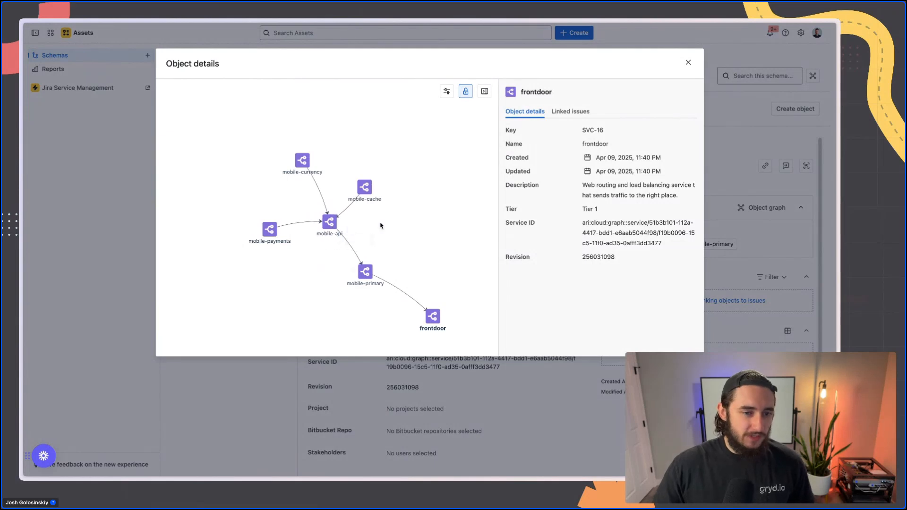
{"action": "mouse_move", "coordinate": [435, 314]}
{"action": "left_mouse_down"}
{"action": "mouse_move", "coordinate": [443, 297]}
{"action": "mouse_move", "coordinate": [446, 309]}
{"action": "left_mouse_up"}
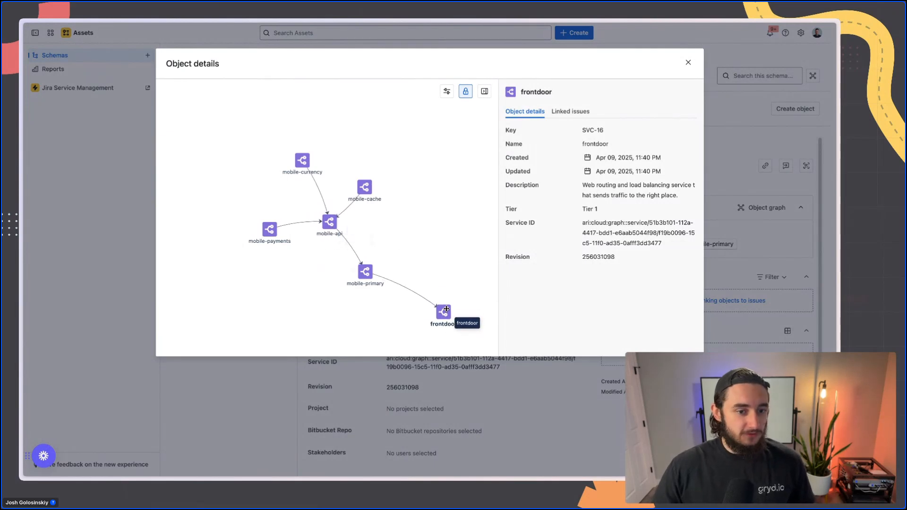
{"action": "left_click_drag", "start_coordinate": [366, 272], "coordinate": [372, 267]}
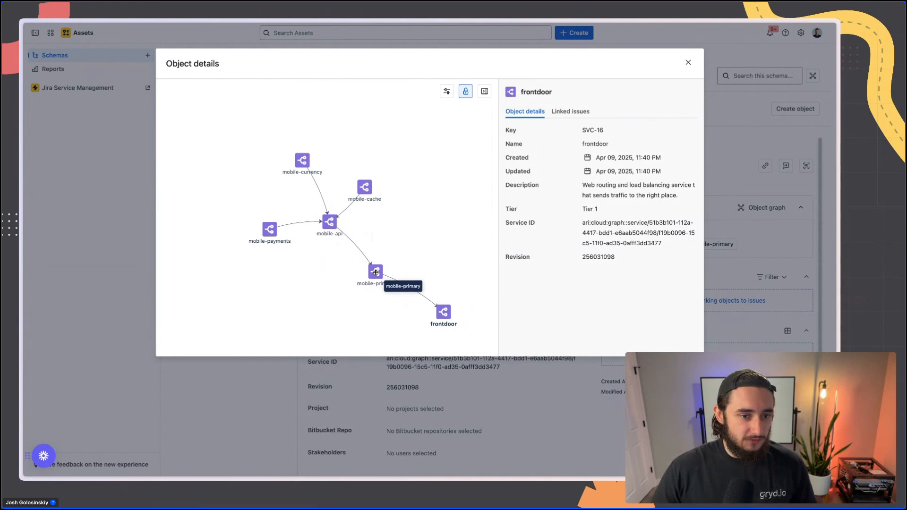
{"action": "left_click_drag", "start_coordinate": [323, 228], "coordinate": [325, 225]}
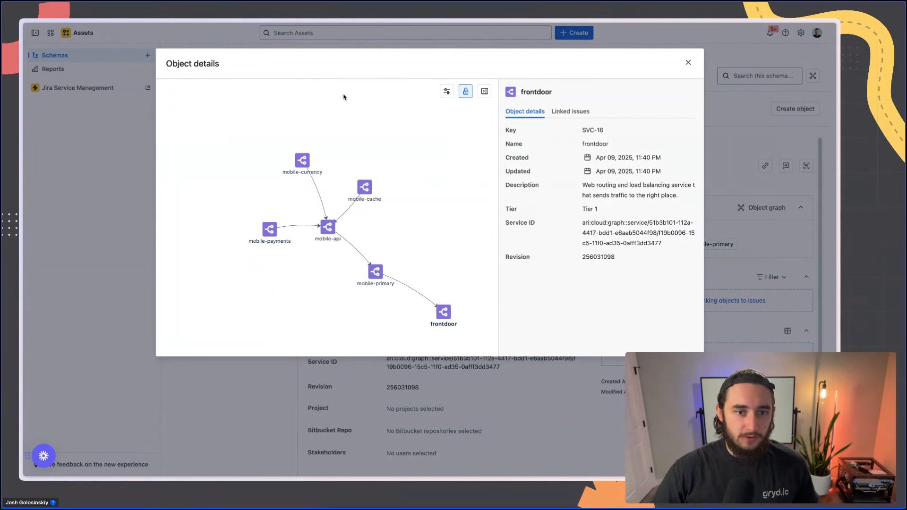
Step: Set the frontdoor graph's reference depth to 5 and move the frontdoor and mobile-primary nodes apart
{"action": "left_click", "coordinate": [446, 91]}
{"action": "left_click", "coordinate": [522, 137]}
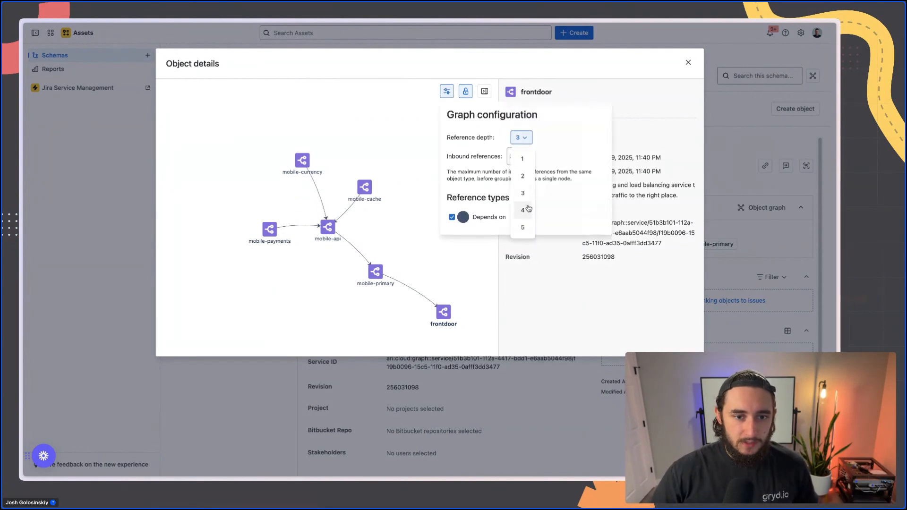
{"action": "left_click", "coordinate": [524, 227]}
{"action": "left_click_drag", "start_coordinate": [382, 256], "coordinate": [416, 296]}
{"action": "left_click_drag", "start_coordinate": [325, 265], "coordinate": [380, 255]}
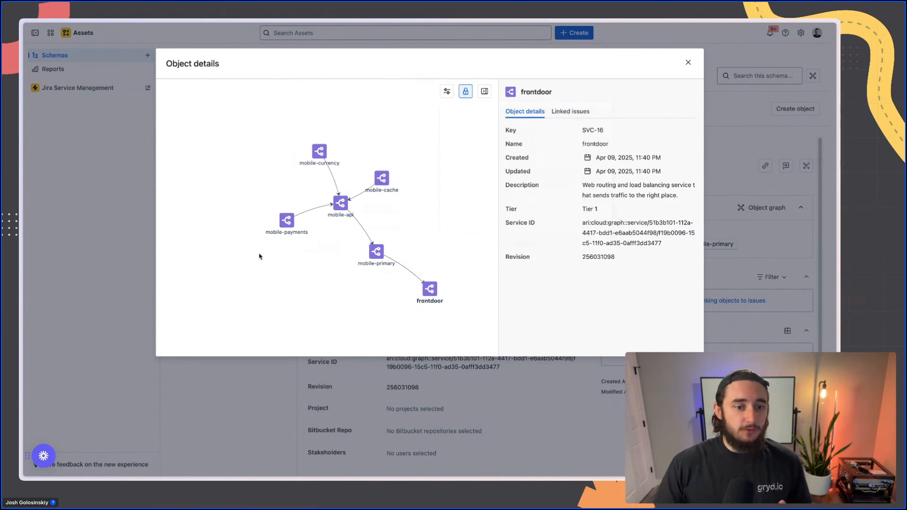
Step: Pull mobile-payments away from mobile-api, trace its dependency path to frontdoor, and close the graph
{"action": "left_click_drag", "start_coordinate": [283, 224], "coordinate": [223, 229]}
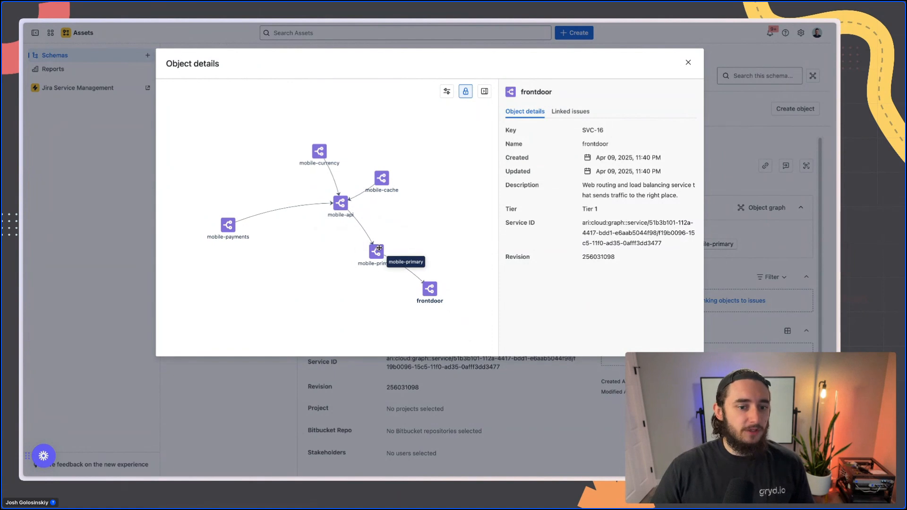
{"action": "left_click_drag", "start_coordinate": [435, 288], "coordinate": [437, 294]}
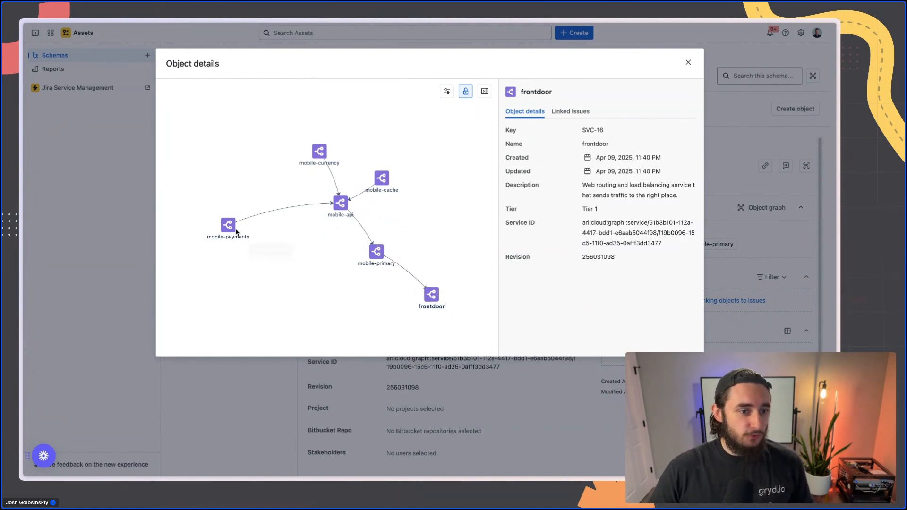
{"action": "left_click_drag", "start_coordinate": [228, 225], "coordinate": [226, 231]}
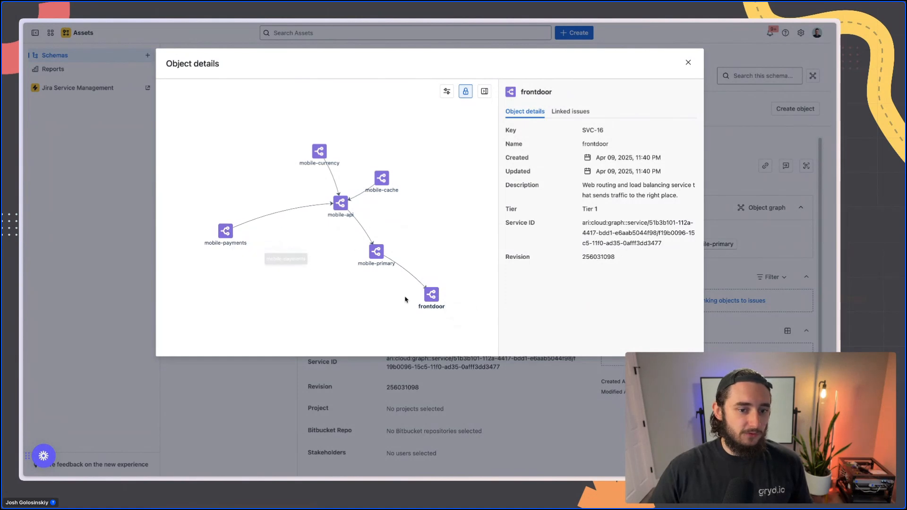
{"action": "left_click_drag", "start_coordinate": [431, 295], "coordinate": [436, 296]}
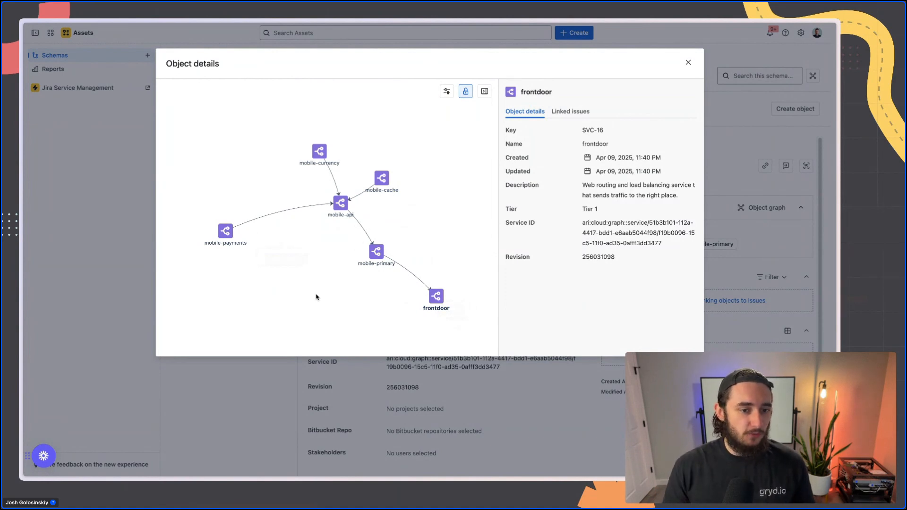
{"action": "left_click_drag", "start_coordinate": [226, 232], "coordinate": [237, 235]}
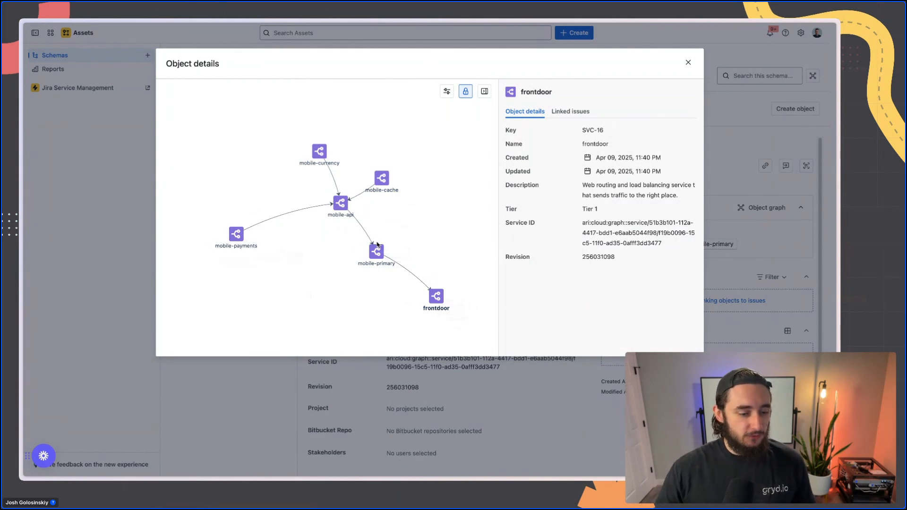
{"action": "left_click", "coordinate": [689, 64]}
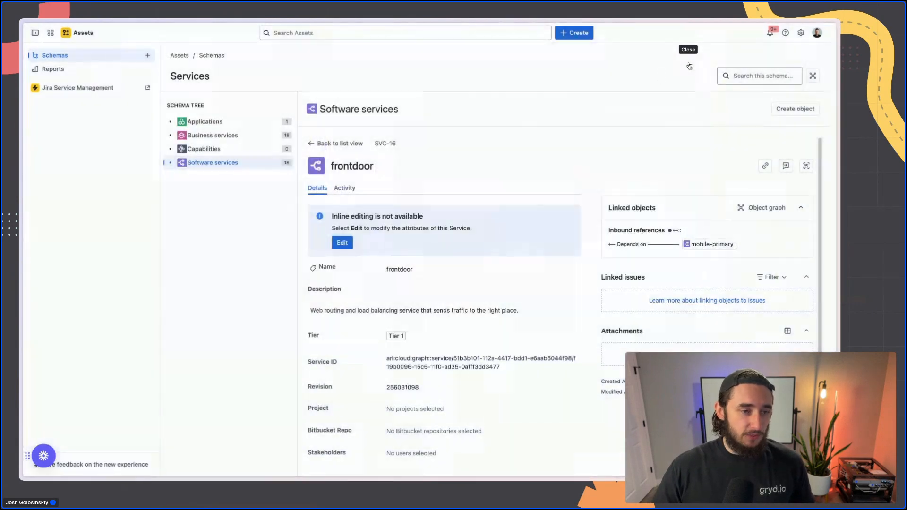
Step: Browse the object types of the Customer Support, Engineering Support and Facilities schemas, returning to the schema list after each
{"action": "left_click", "coordinate": [92, 62]}
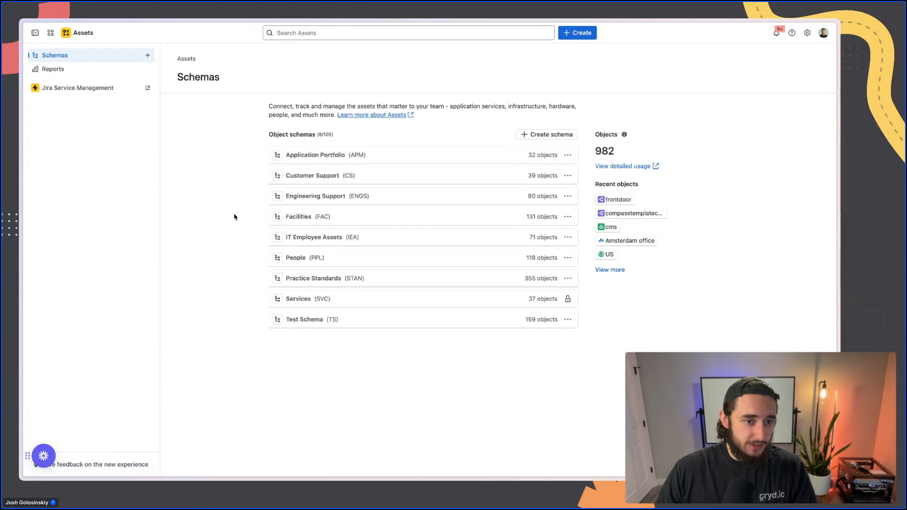
{"action": "left_click", "coordinate": [304, 179]}
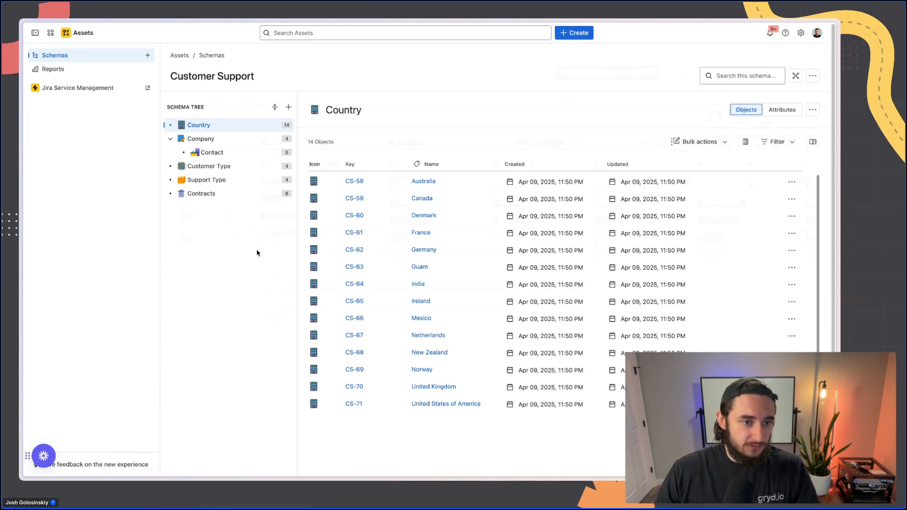
{"action": "key", "text": "alt+Left"}
{"action": "left_click", "coordinate": [336, 201]}
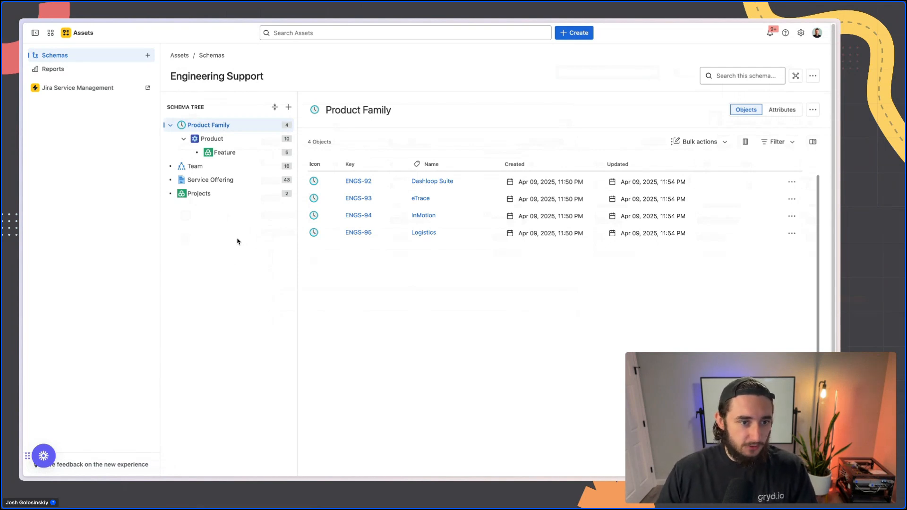
{"action": "key", "text": "super+Left"}
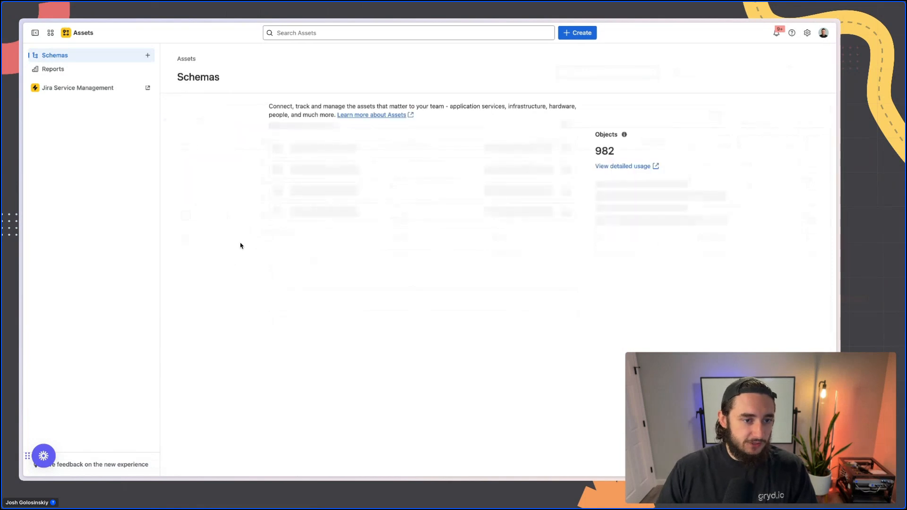
{"action": "left_click", "coordinate": [307, 221]}
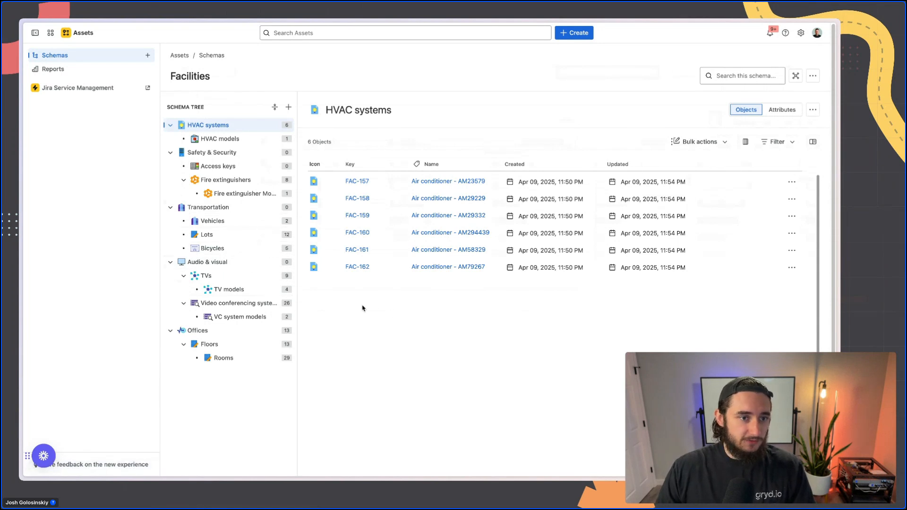
{"action": "key", "text": "alt+Left"}
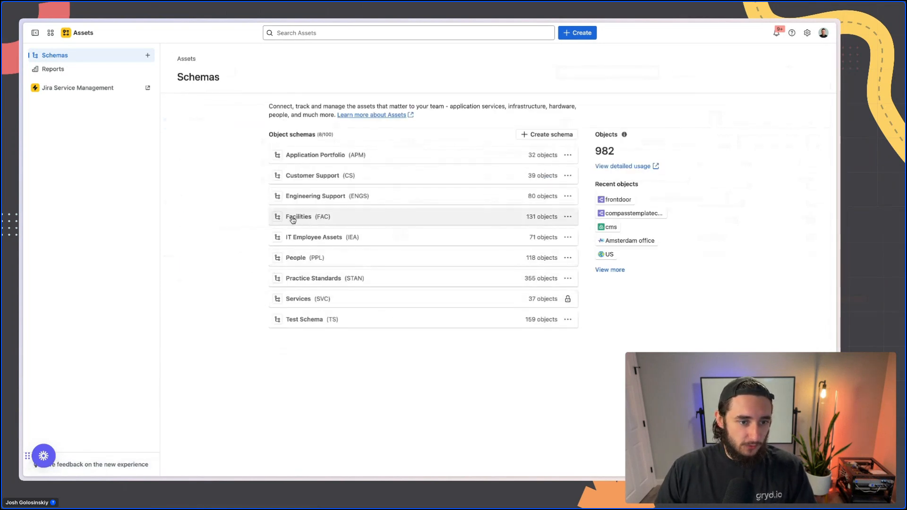
Step: Open the laptop LAP-01-APP-2939 under IT Hardware in the IT Employee Assets schema to examine its attributes
{"action": "left_click", "coordinate": [324, 238]}
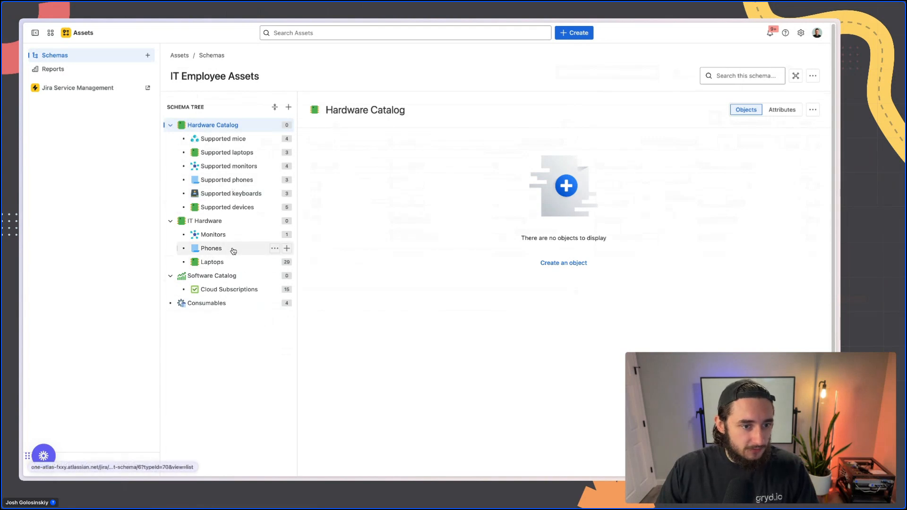
{"action": "left_click", "coordinate": [221, 262]}
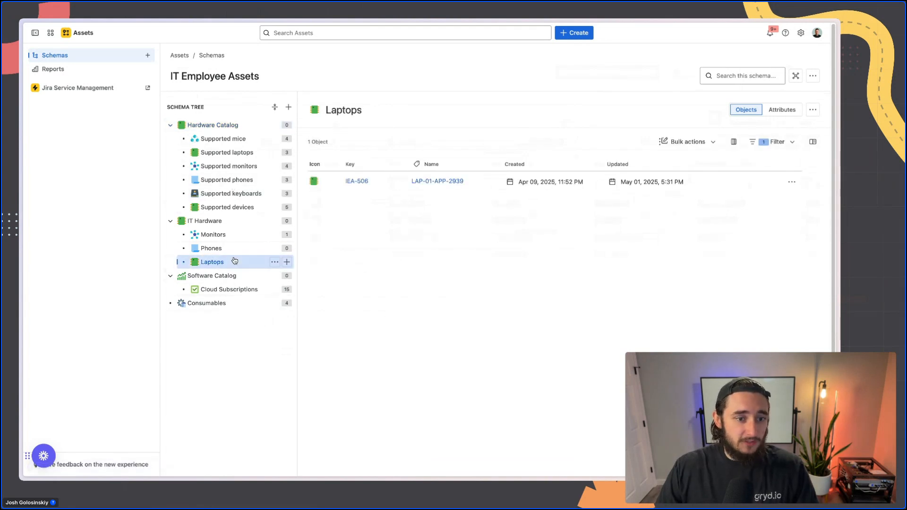
{"action": "left_click", "coordinate": [456, 182]}
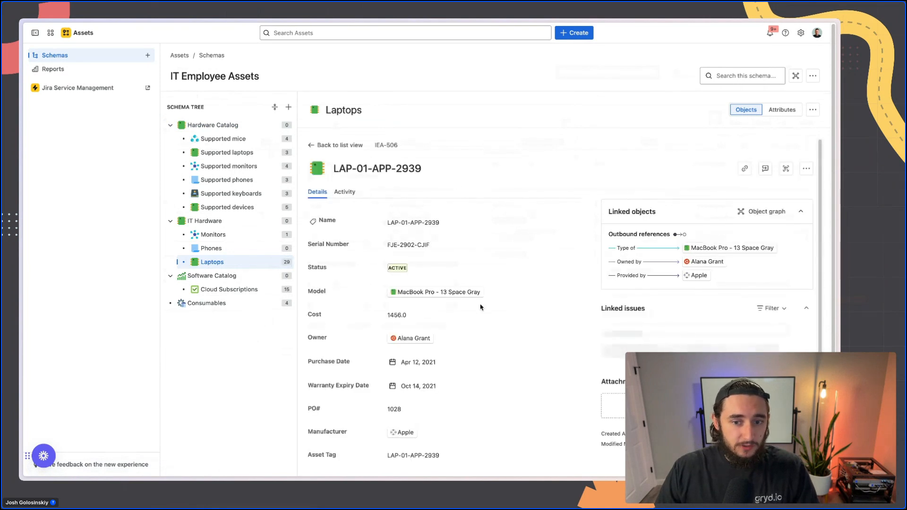
Step: Examine the remaining attributes and linked issues of laptop LAP-01-APP-2939 and return to the schema list
{"action": "scroll", "coordinate": [481, 308], "scroll_direction": "down", "scroll_amount": 1}
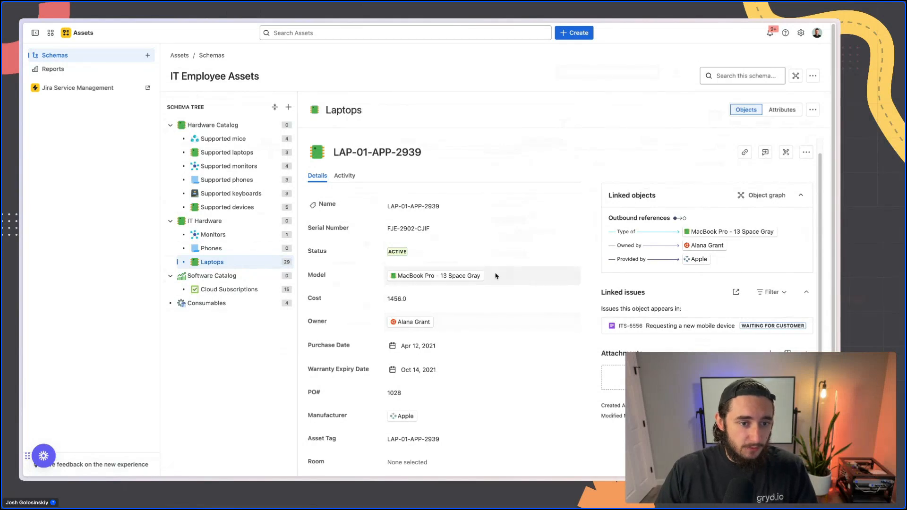
{"action": "scroll", "coordinate": [474, 224], "scroll_direction": "down", "scroll_amount": 1}
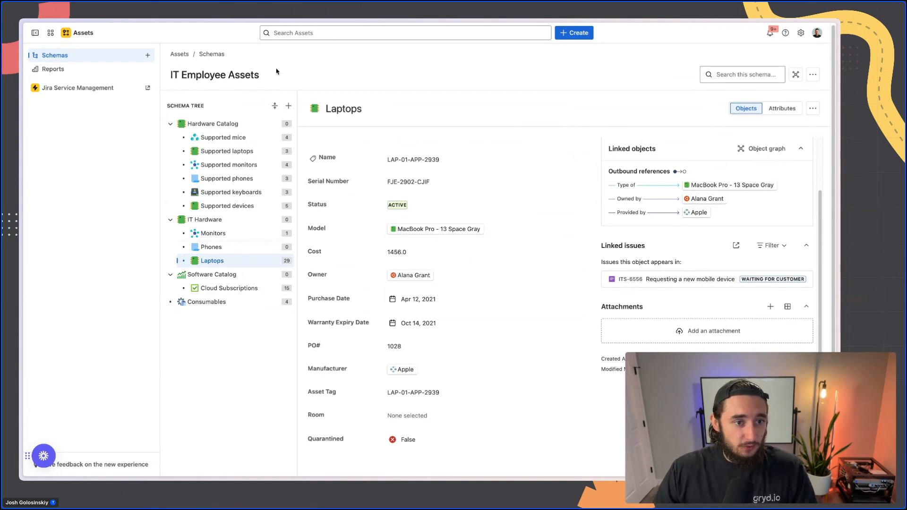
{"action": "left_click", "coordinate": [104, 57]}
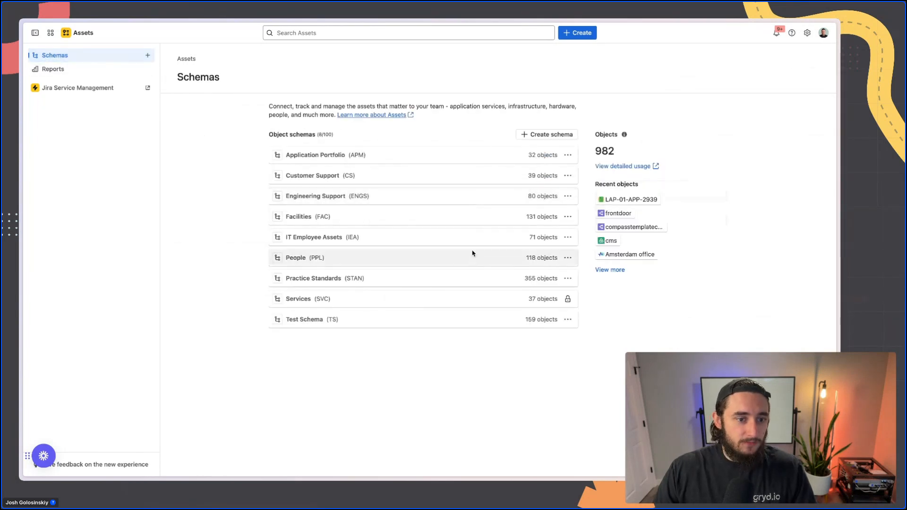
Step: Browse the Team, Role and People object types of the People schema and return to the schema list
{"action": "left_click", "coordinate": [302, 261]}
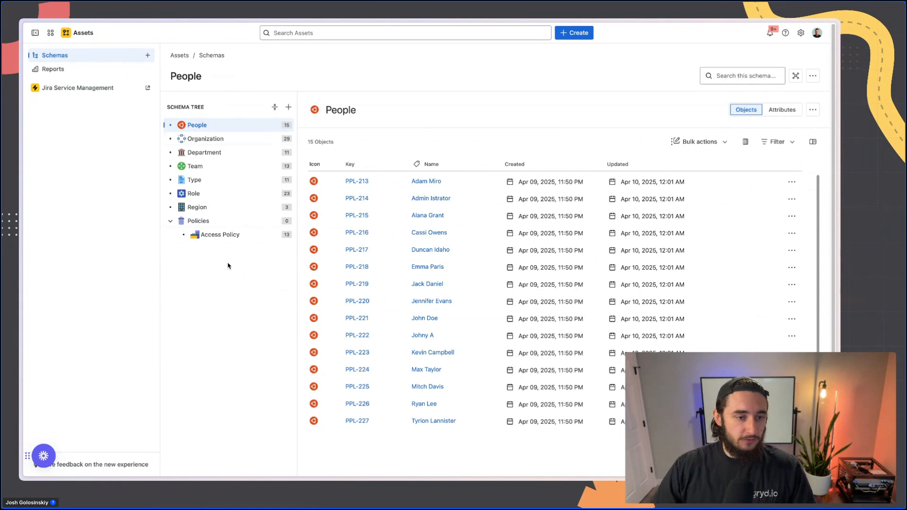
{"action": "left_click", "coordinate": [236, 170]}
{"action": "left_click", "coordinate": [227, 194]}
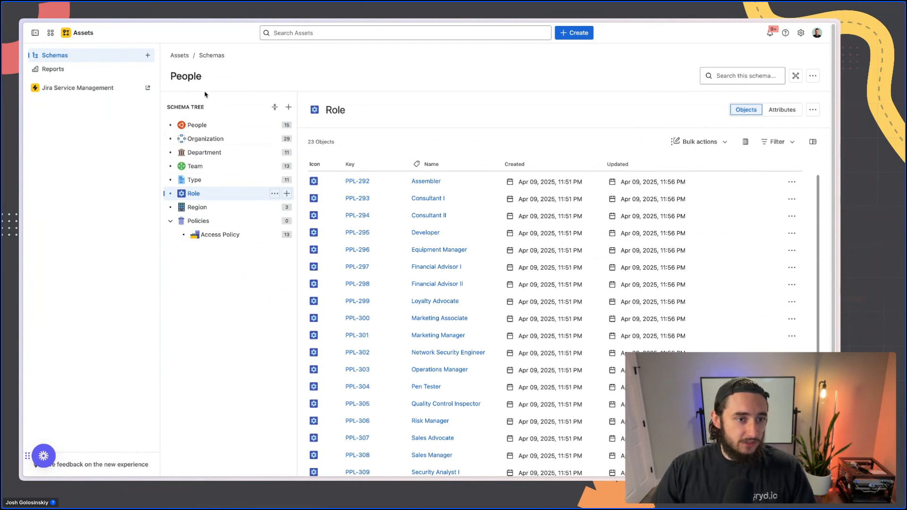
{"action": "left_click", "coordinate": [208, 167]}
{"action": "left_click", "coordinate": [211, 126]}
{"action": "left_click", "coordinate": [84, 57]}
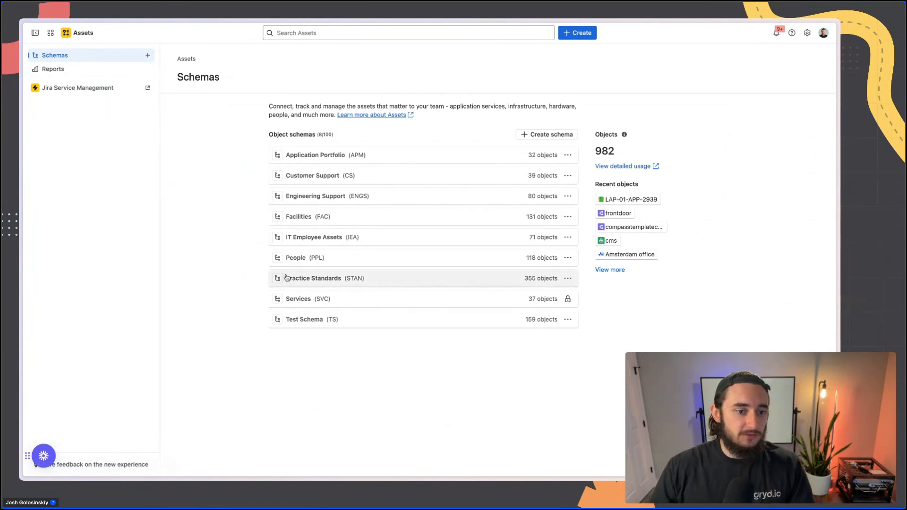
Step: Examine the Practice Standards schema tree and the Locations objects of Test Schema, returning to the schema list after each
{"action": "left_click", "coordinate": [306, 281]}
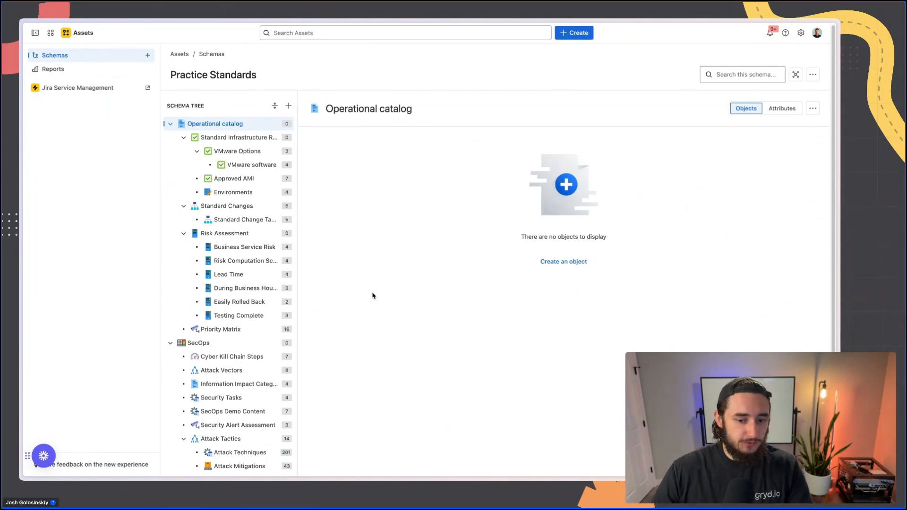
{"action": "key", "text": "alt+Left"}
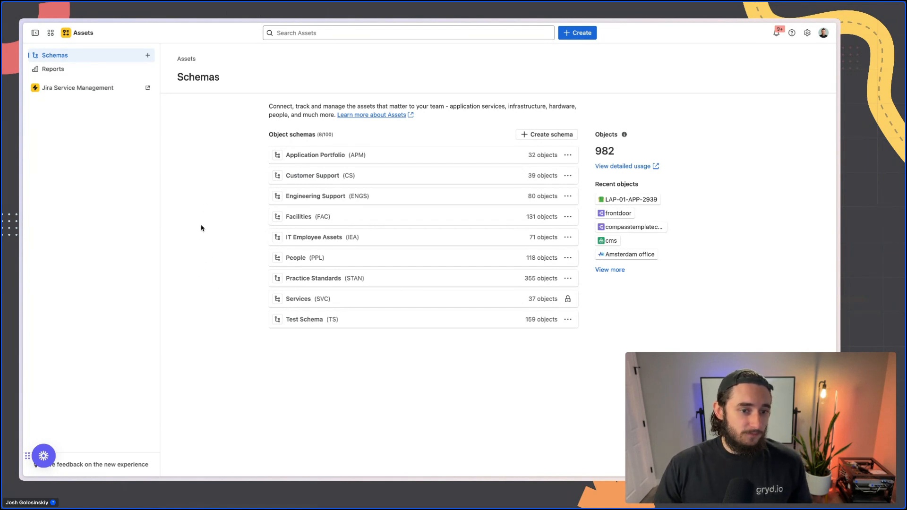
{"action": "left_click", "coordinate": [290, 320]}
{"action": "left_click", "coordinate": [211, 181]}
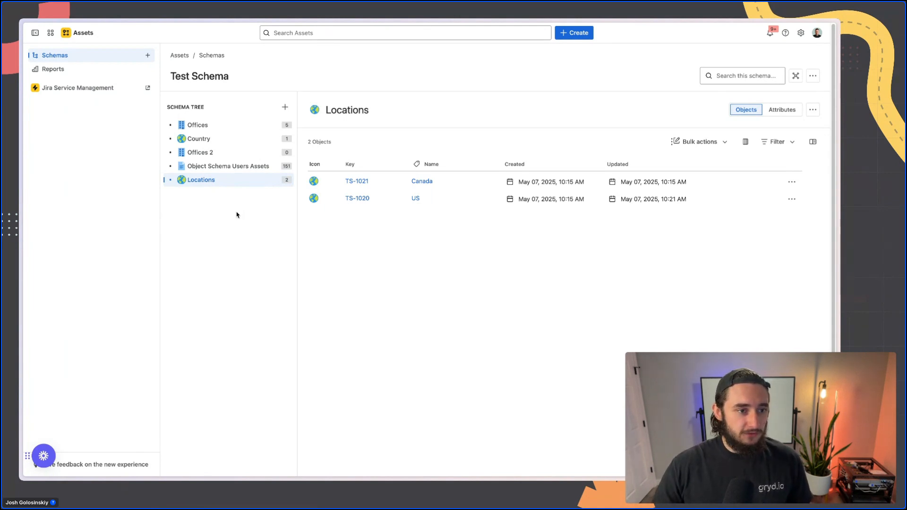
{"action": "left_click", "coordinate": [60, 59]}
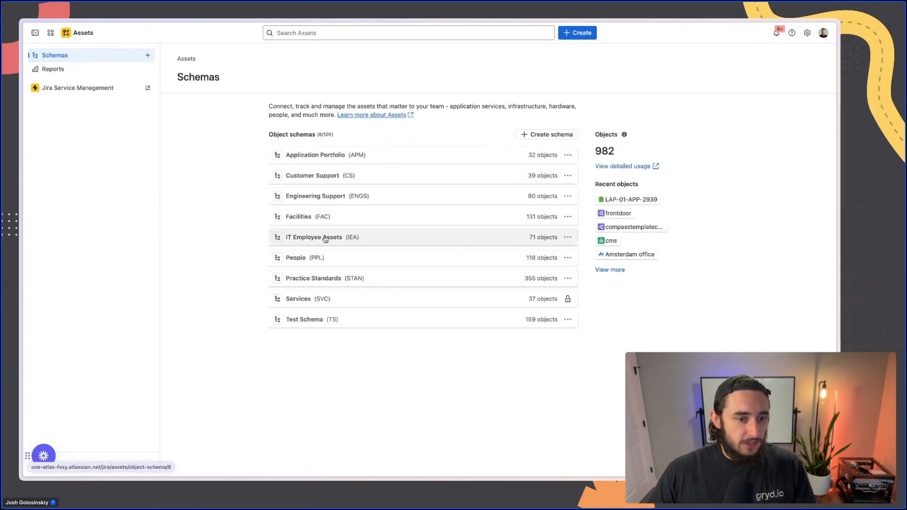
Step: Open the import section of Test Schema's schema settings
{"action": "left_click", "coordinate": [316, 320]}
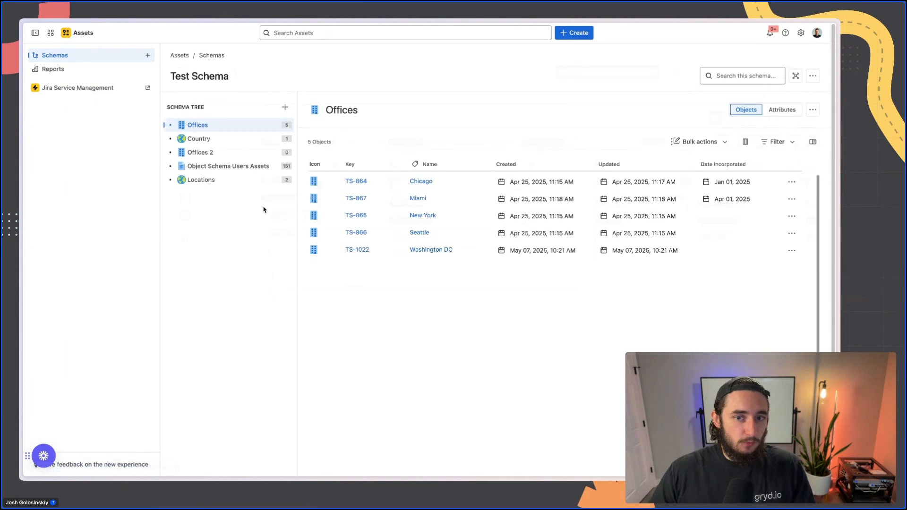
{"action": "left_click", "coordinate": [813, 77]}
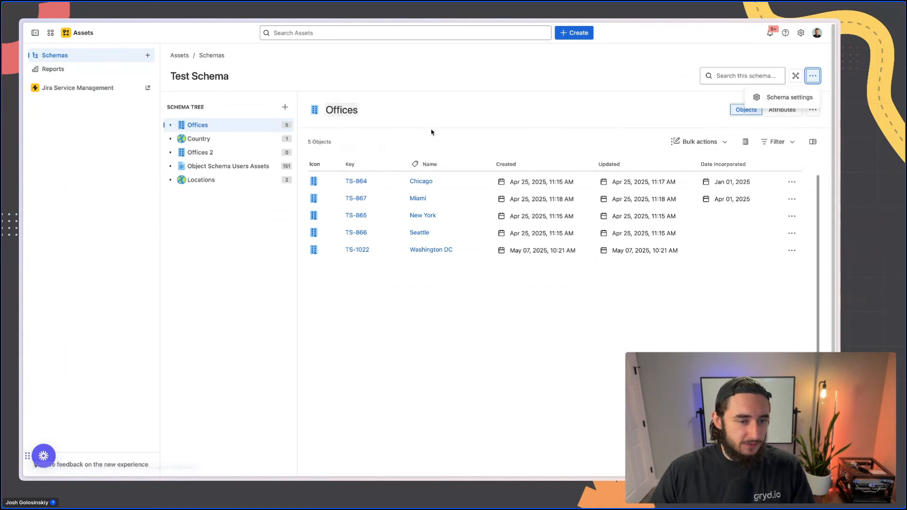
{"action": "left_click", "coordinate": [798, 102]}
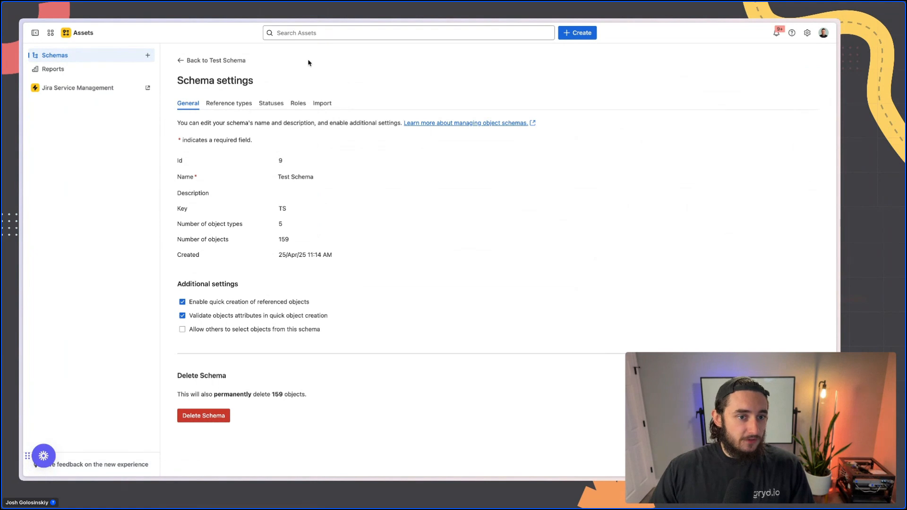
{"action": "left_click", "coordinate": [321, 105]}
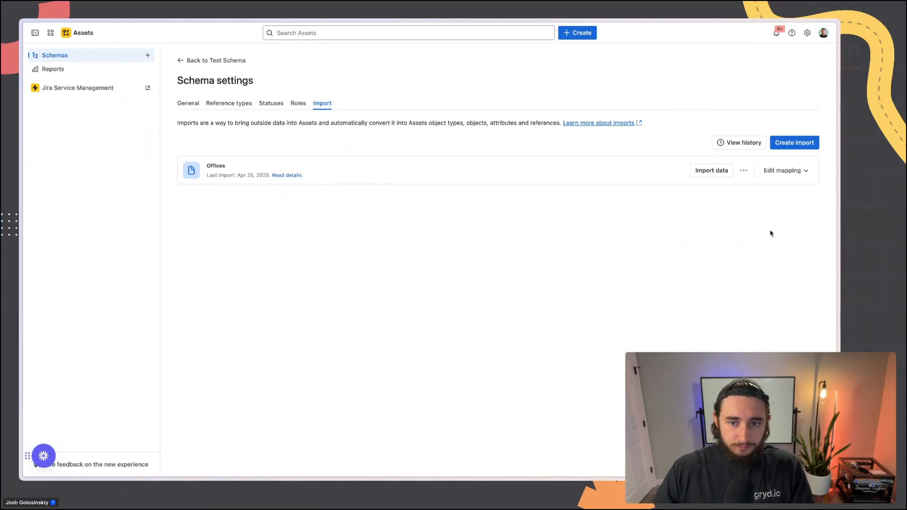
Step: Start a new CSV import for Test Schema and name it Offices 2 Import, leaving the description empty
{"action": "left_click", "coordinate": [804, 143]}
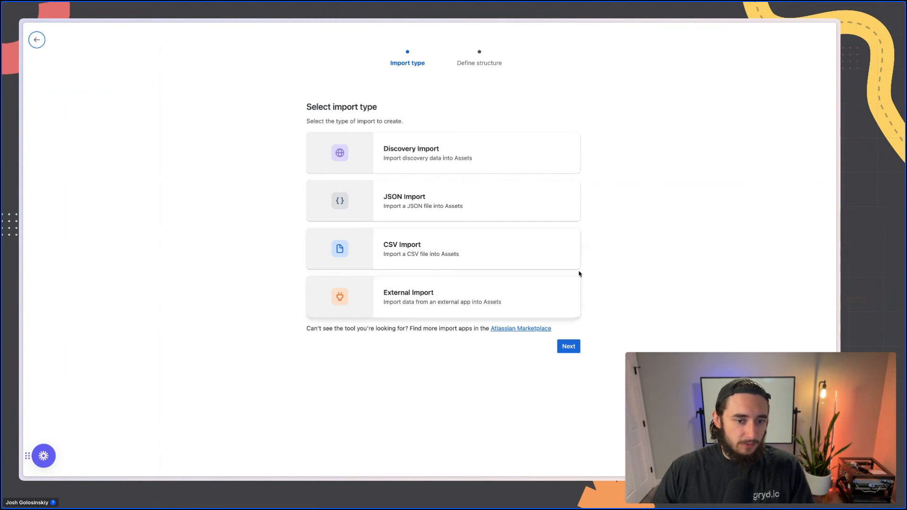
{"action": "left_click", "coordinate": [512, 254]}
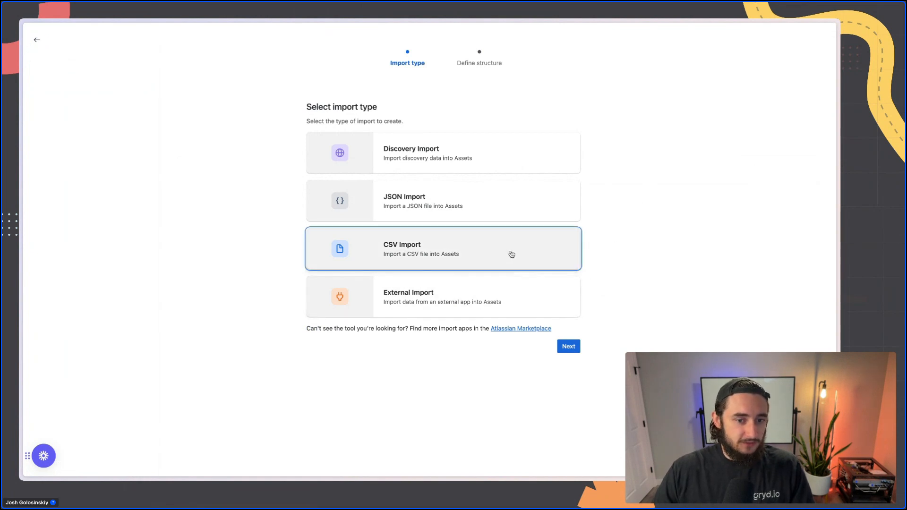
{"action": "left_click", "coordinate": [570, 345]}
{"action": "left_click", "coordinate": [373, 161]}
{"action": "type", "text": "Offices 2 Import"}
{"action": "left_click", "coordinate": [389, 196]}
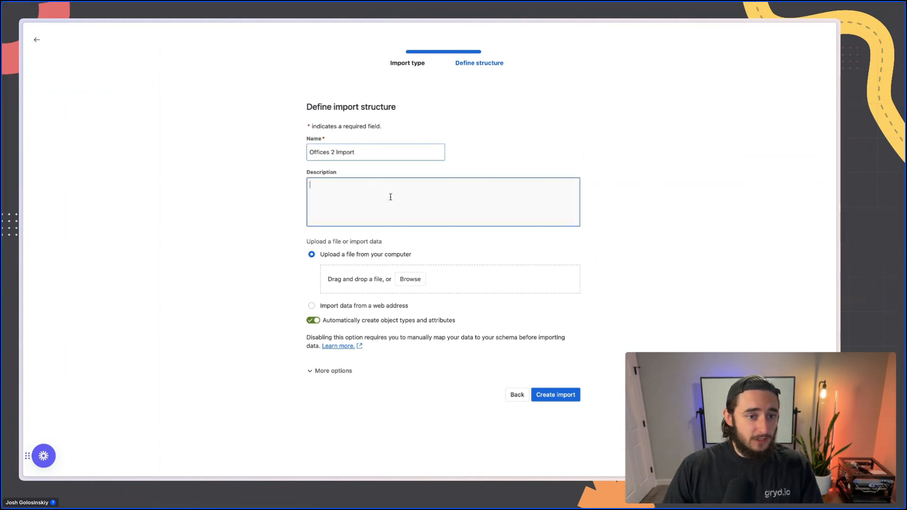
{"action": "left_click", "coordinate": [658, 229]}
Step: Attach the file Object Schema Customers Assets.csv from Downloads as the import's data source
{"action": "left_click", "coordinate": [420, 280]}
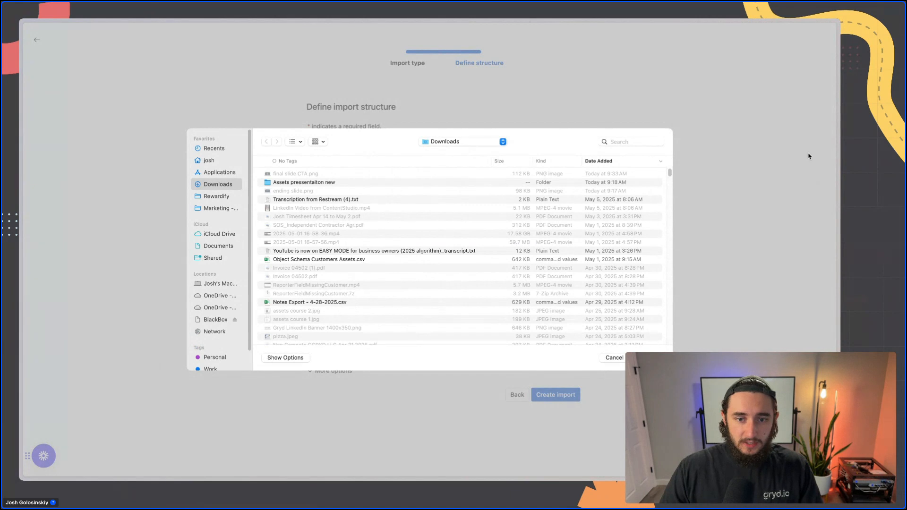
{"action": "scroll", "coordinate": [397, 277], "scroll_direction": "down", "scroll_amount": 1}
{"action": "left_click", "coordinate": [369, 251]}
{"action": "left_click", "coordinate": [649, 357]}
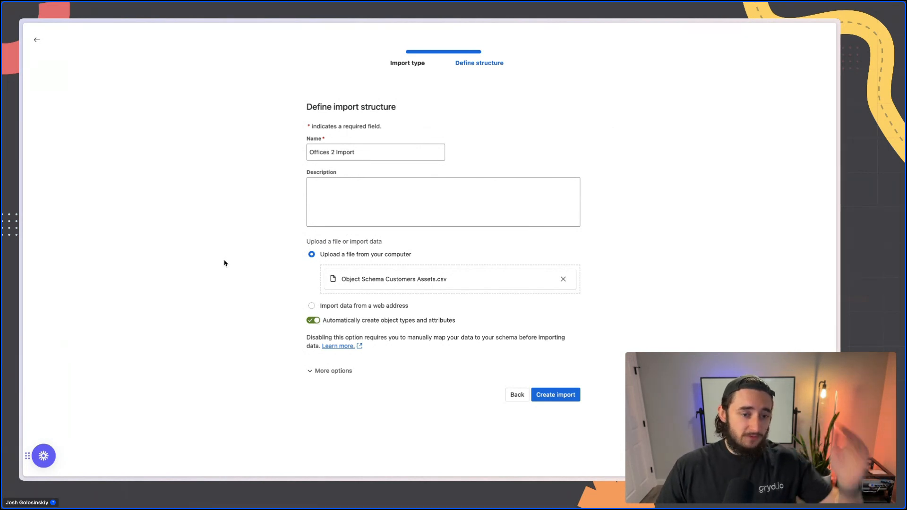
Step: Disable automatic creation of object types and attributes, create the import and dismiss the notification
{"action": "left_click", "coordinate": [317, 323]}
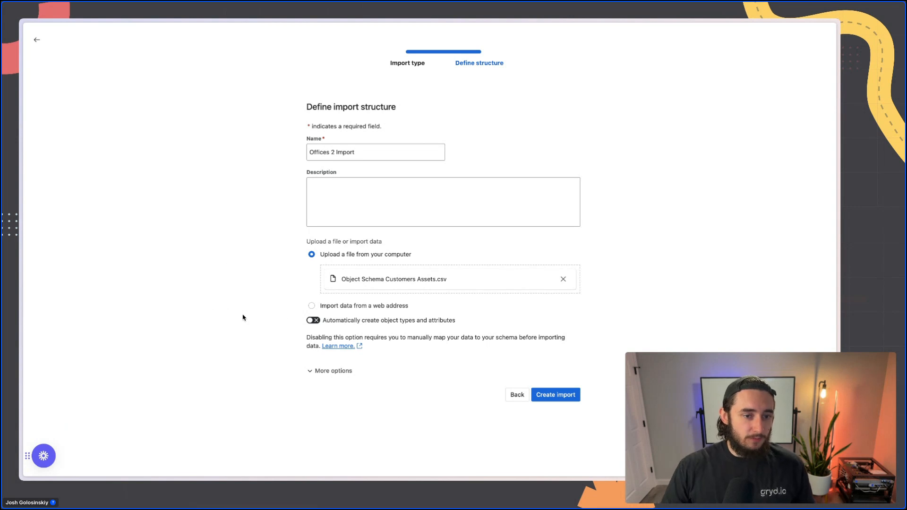
{"action": "left_click", "coordinate": [315, 322]}
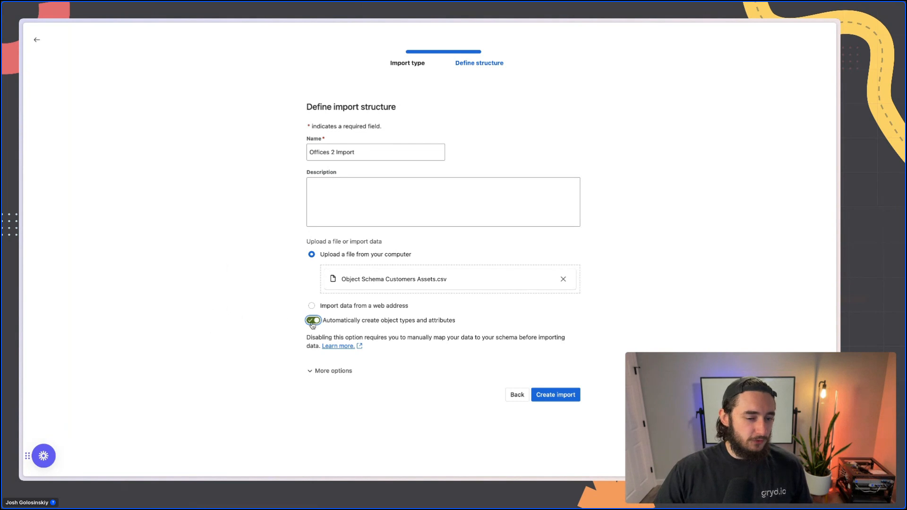
{"action": "left_click", "coordinate": [314, 322]}
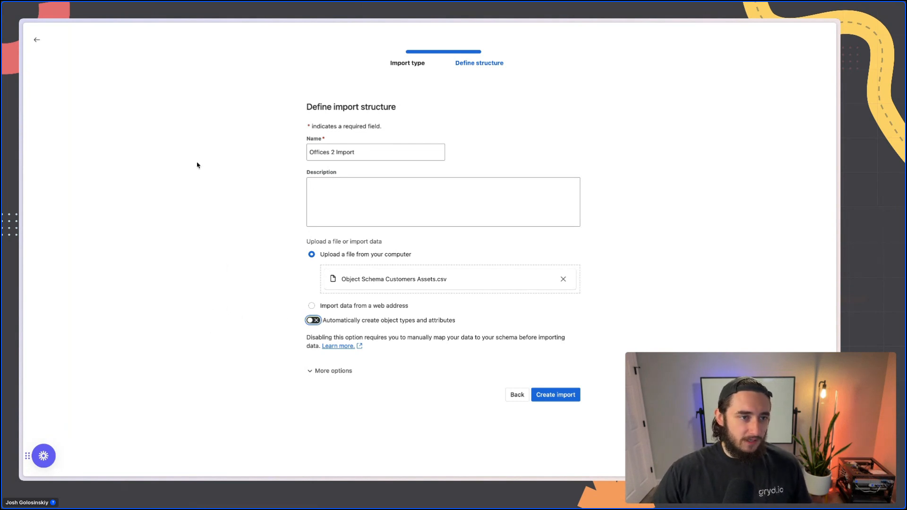
{"action": "left_click", "coordinate": [553, 397]}
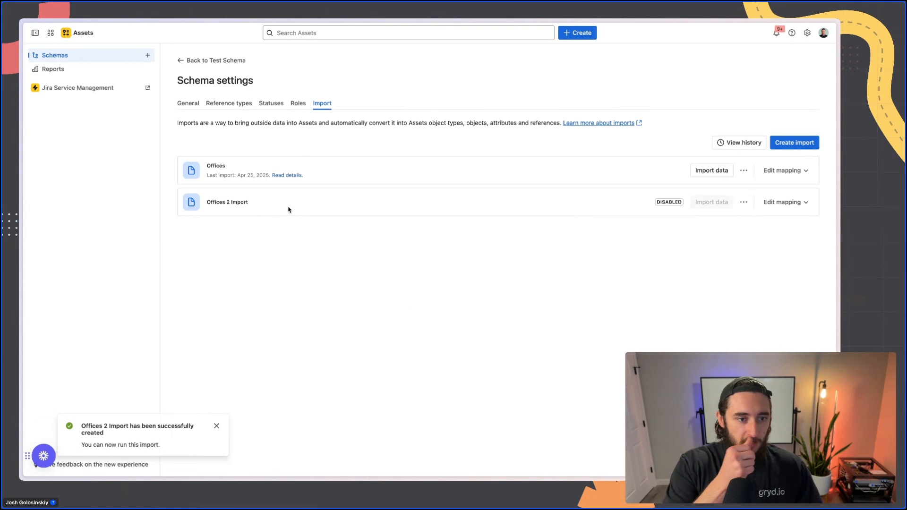
{"action": "left_click", "coordinate": [217, 426]}
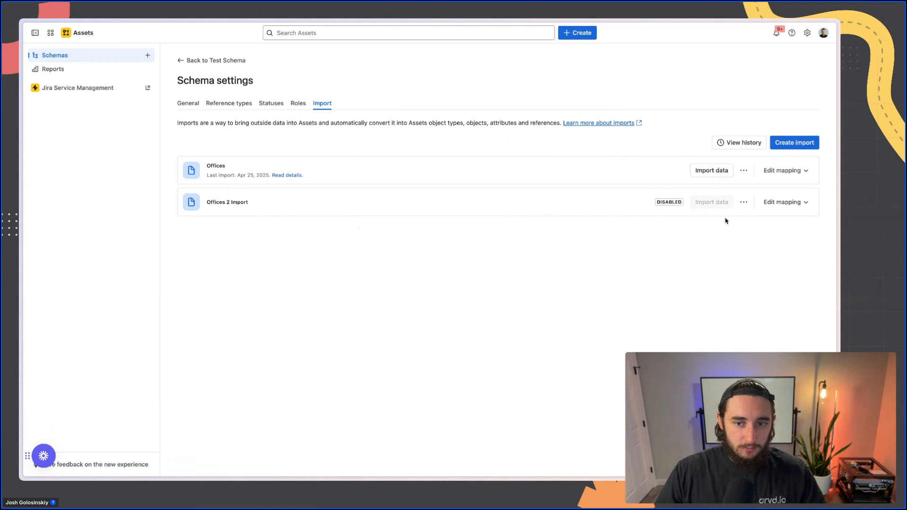
Step: Create an object type mapping for Offices 2 in Offices 2 Import, keeping the default matching and missing-value options
{"action": "left_click_drag", "start_coordinate": [210, 202], "coordinate": [273, 203]}
{"action": "left_click", "coordinate": [365, 280]}
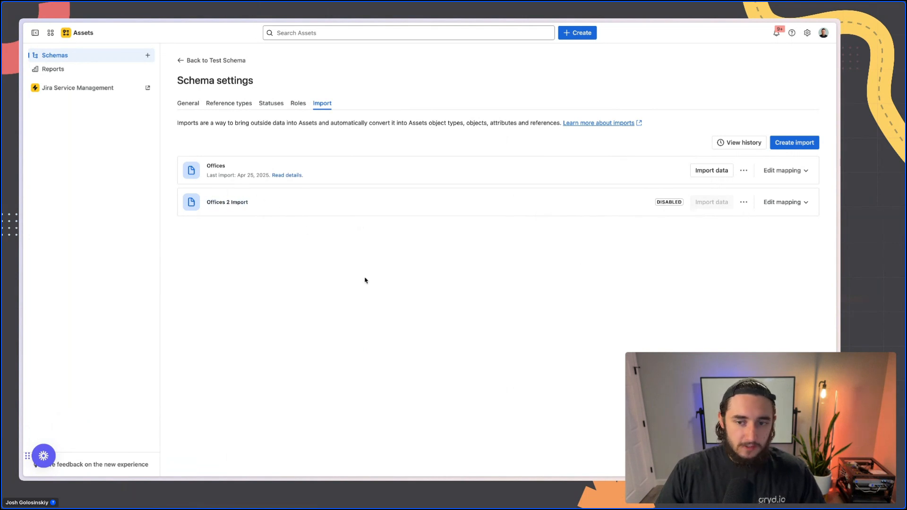
{"action": "left_click", "coordinate": [800, 203]}
{"action": "left_click", "coordinate": [797, 236]}
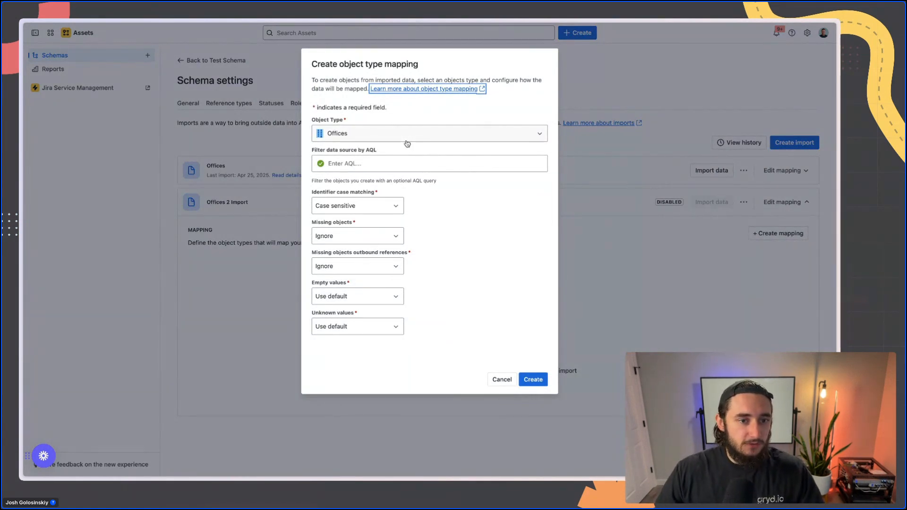
{"action": "left_click", "coordinate": [406, 142]}
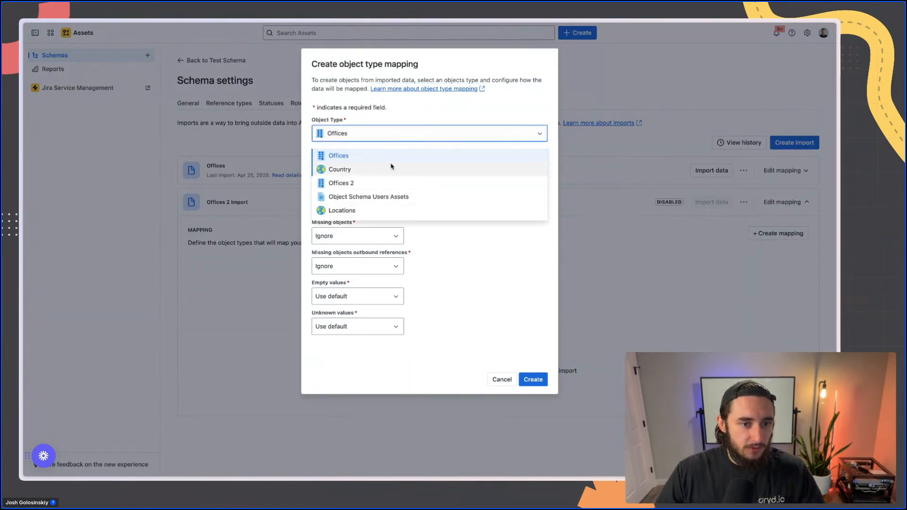
{"action": "left_click", "coordinate": [395, 184]}
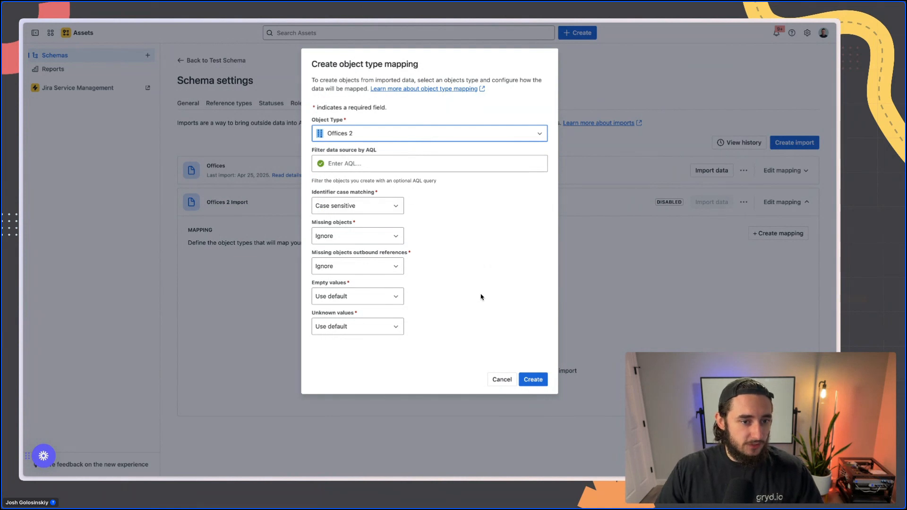
{"action": "left_click", "coordinate": [544, 380]}
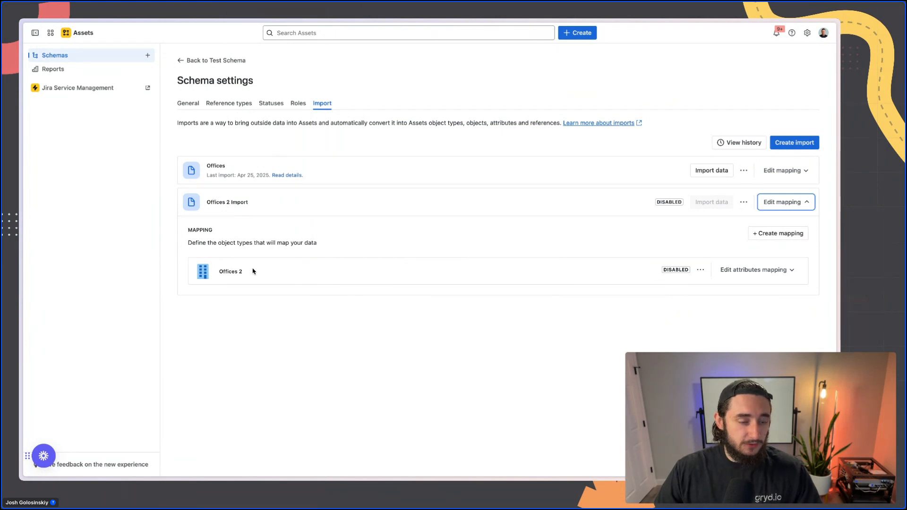
Step: Open the attribute mapping for Offices 2 and assign the Name source field to the Name identifier attribute
{"action": "left_click", "coordinate": [772, 271]}
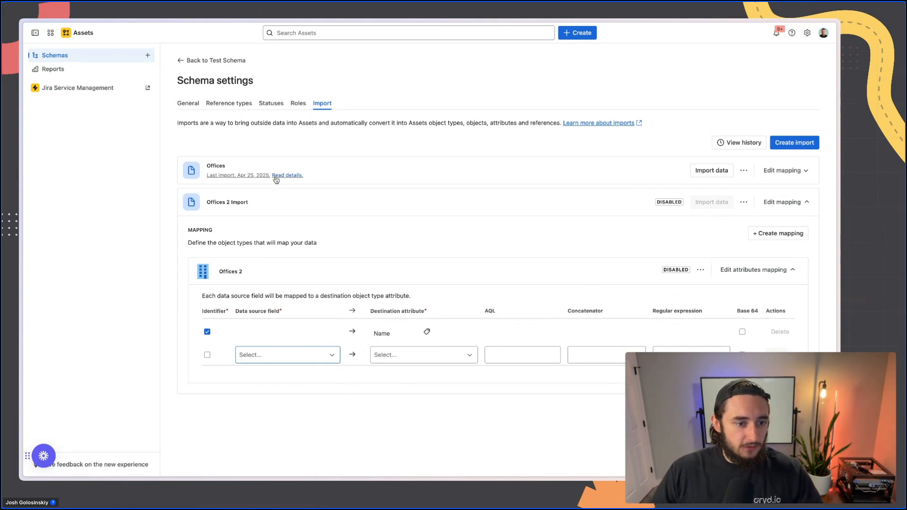
{"action": "left_click", "coordinate": [310, 360]}
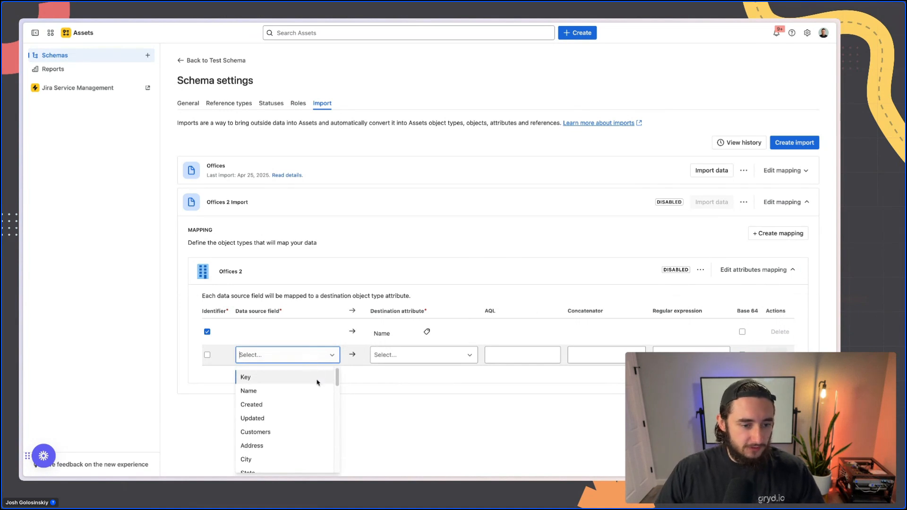
{"action": "mouse_move", "coordinate": [338, 377]}
{"action": "left_mouse_down"}
{"action": "mouse_move", "coordinate": [336, 459]}
{"action": "mouse_move", "coordinate": [333, 371]}
{"action": "left_mouse_up"}
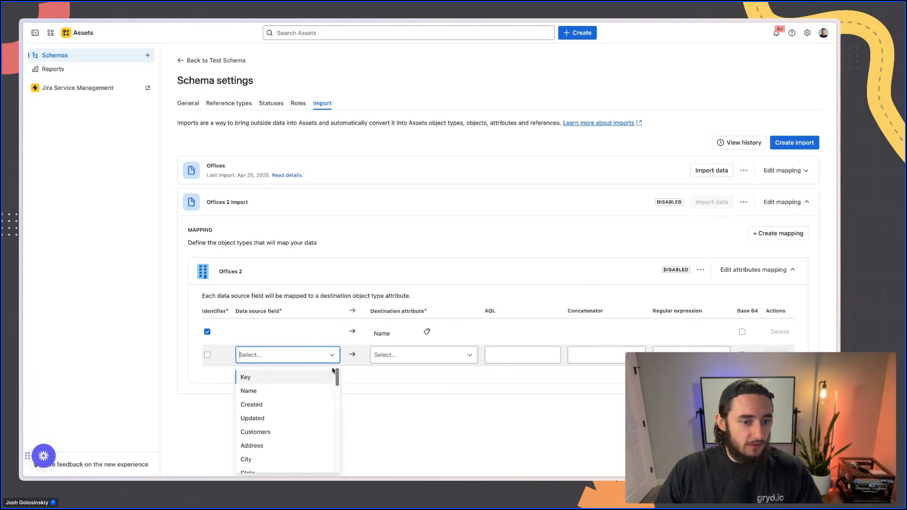
{"action": "left_click", "coordinate": [414, 359]}
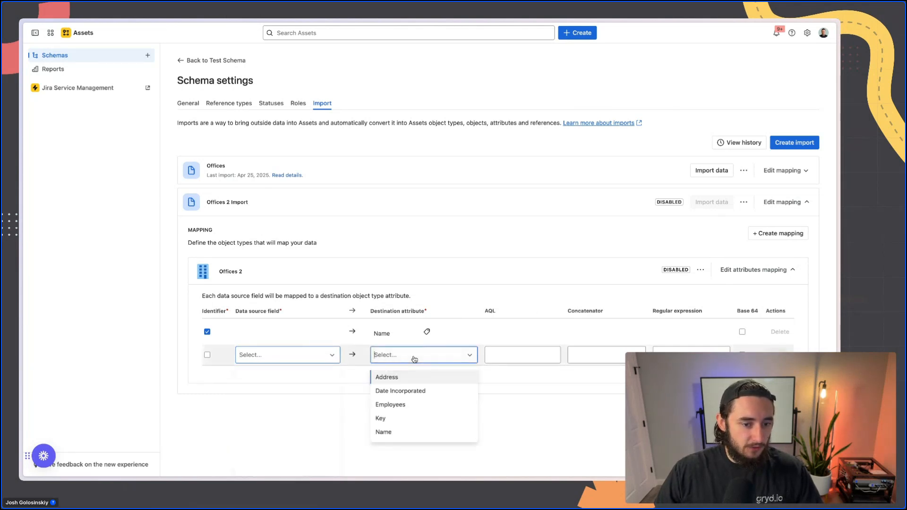
{"action": "left_click", "coordinate": [339, 434]}
{"action": "left_click", "coordinate": [287, 358]}
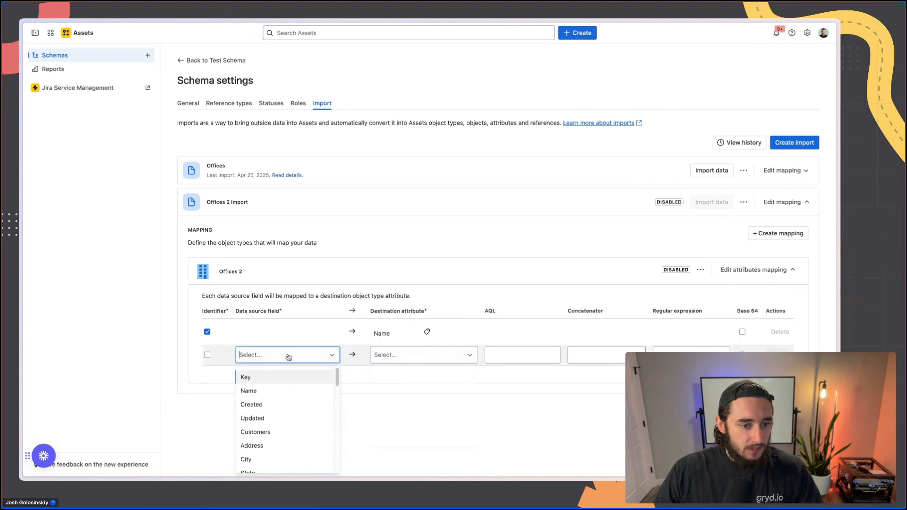
{"action": "left_click", "coordinate": [361, 364]}
{"action": "left_click", "coordinate": [315, 337]}
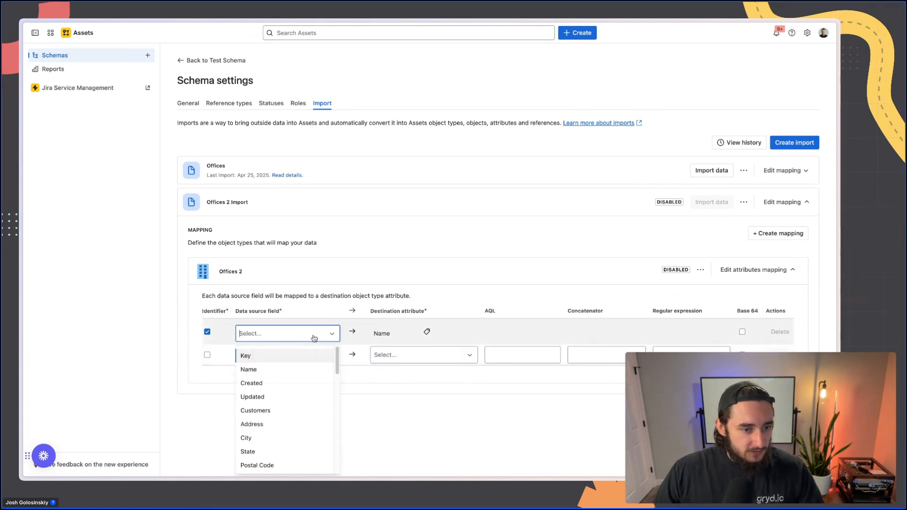
{"action": "left_click", "coordinate": [298, 369]}
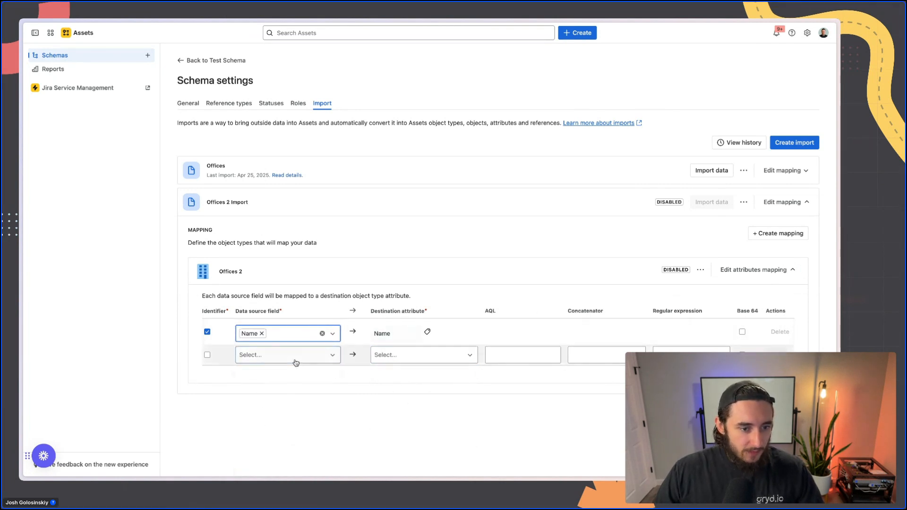
Step: Map the Created source field to the Date Incorporated attribute and add the row
{"action": "left_click", "coordinate": [298, 358]}
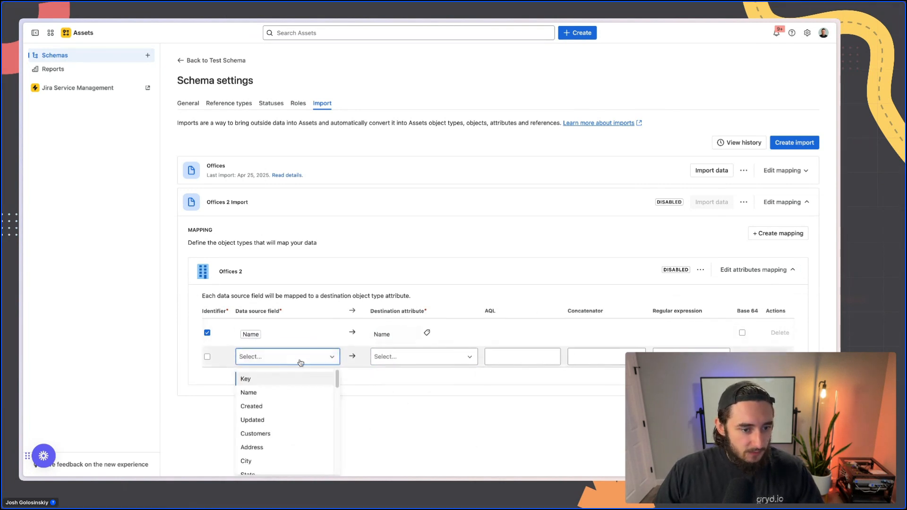
{"action": "left_click", "coordinate": [299, 406]}
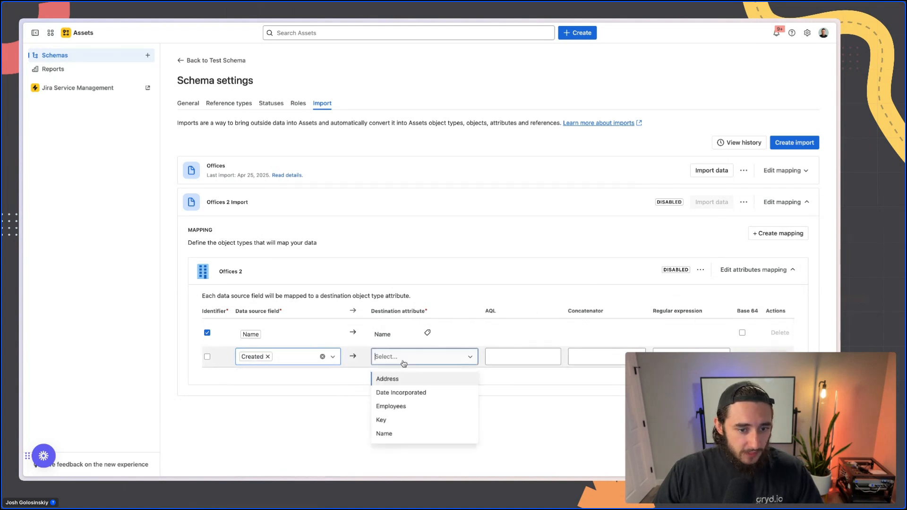
{"action": "left_click", "coordinate": [430, 394]}
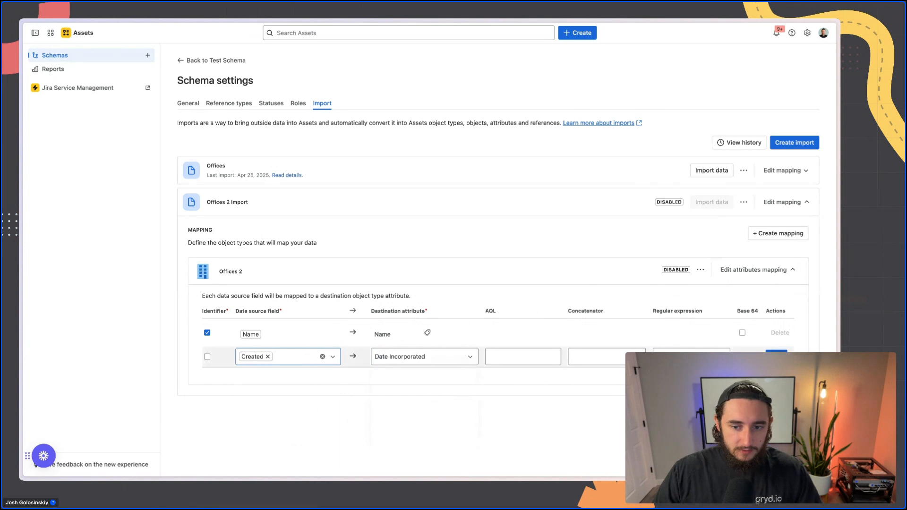
Step: Map the Address source field to the Address attribute and add it as another mapping row
{"action": "left_click", "coordinate": [302, 385]}
{"action": "left_click", "coordinate": [408, 391]}
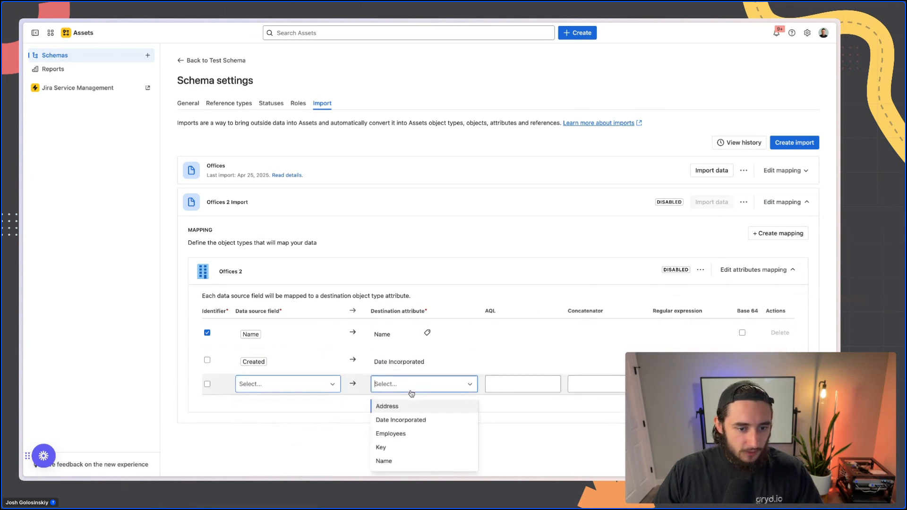
{"action": "left_click", "coordinate": [435, 406]}
{"action": "left_click", "coordinate": [269, 384]}
{"action": "type", "text": "ad"}
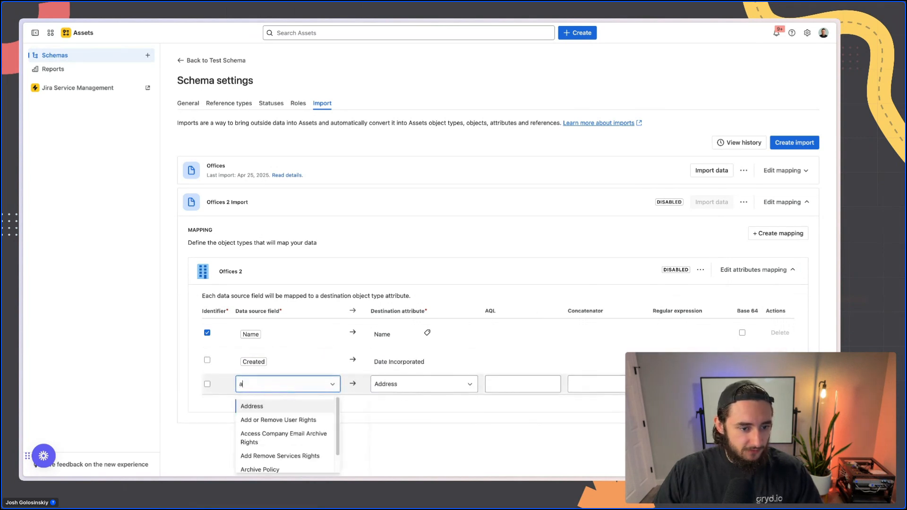
{"action": "left_click", "coordinate": [279, 406]}
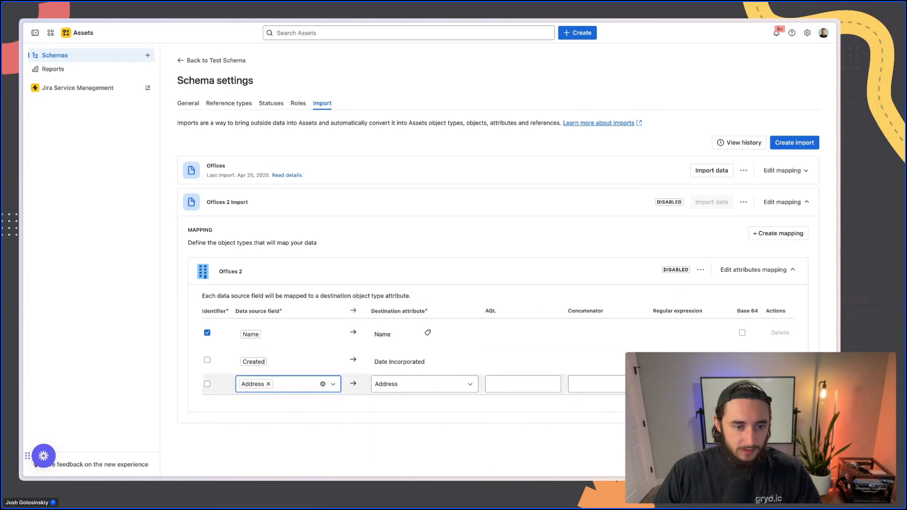
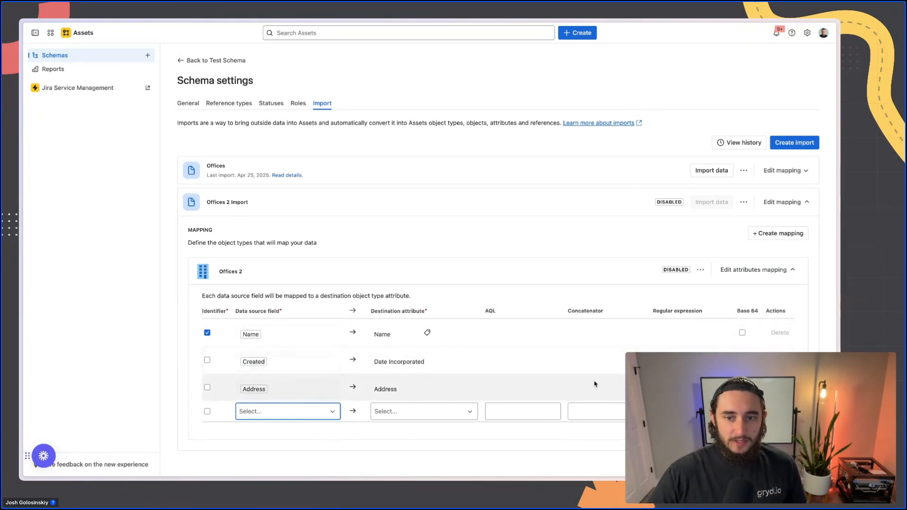
Step: Enable the Offices 2 object type mapping, run the data import for Offices 2 Import and dismiss the notification
{"action": "left_click", "coordinate": [701, 270]}
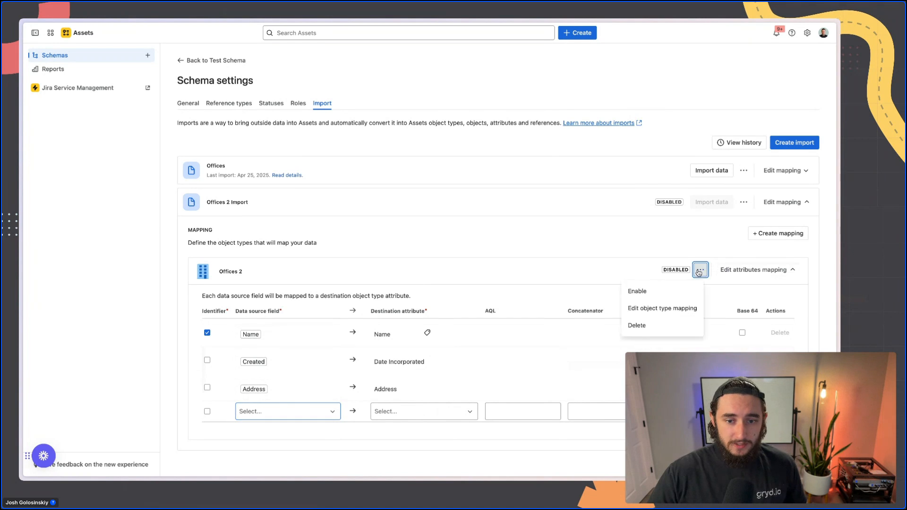
{"action": "left_click", "coordinate": [658, 290]}
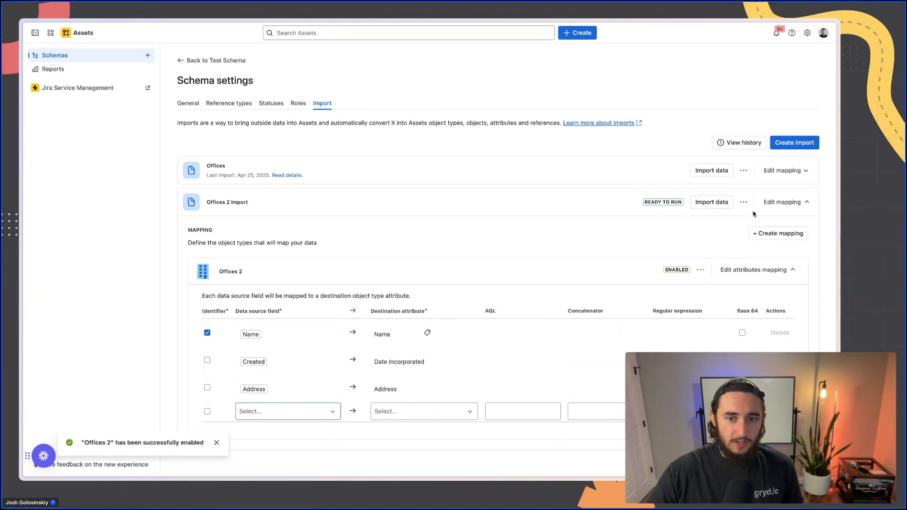
{"action": "left_click", "coordinate": [782, 202]}
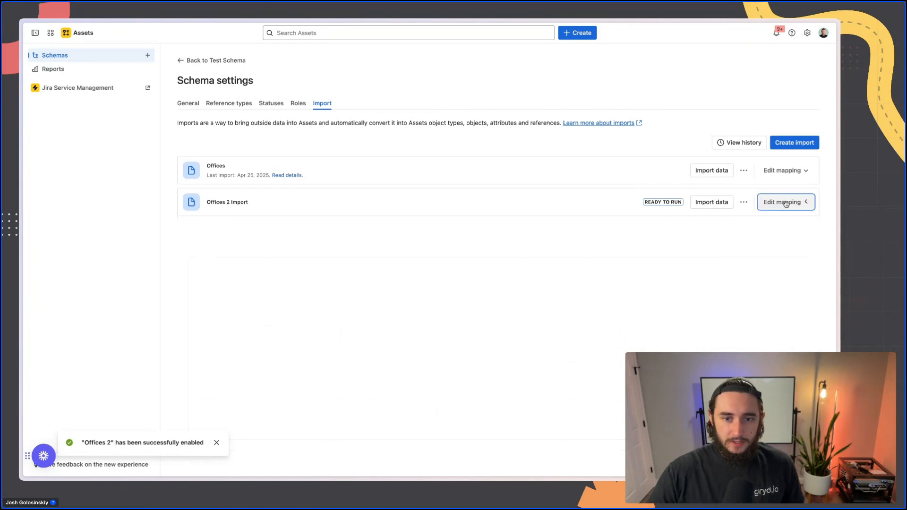
{"action": "left_click", "coordinate": [714, 202]}
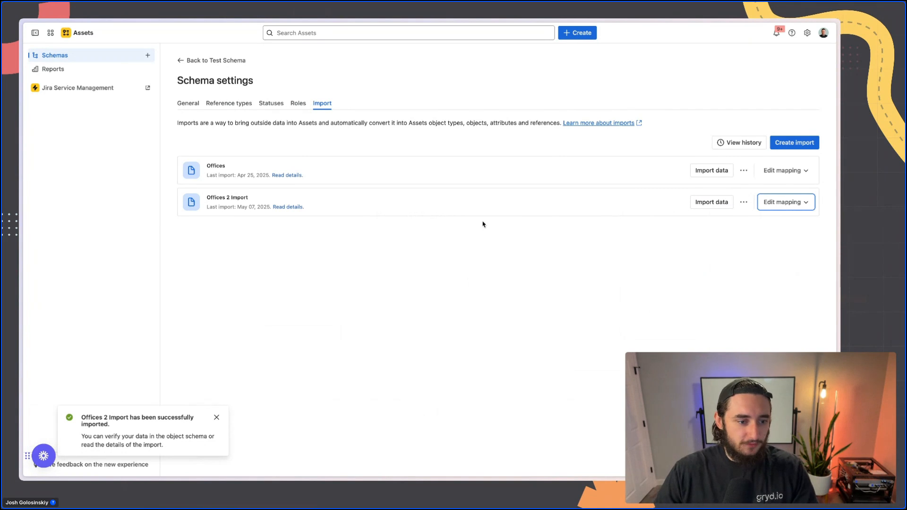
{"action": "left_click", "coordinate": [215, 419]}
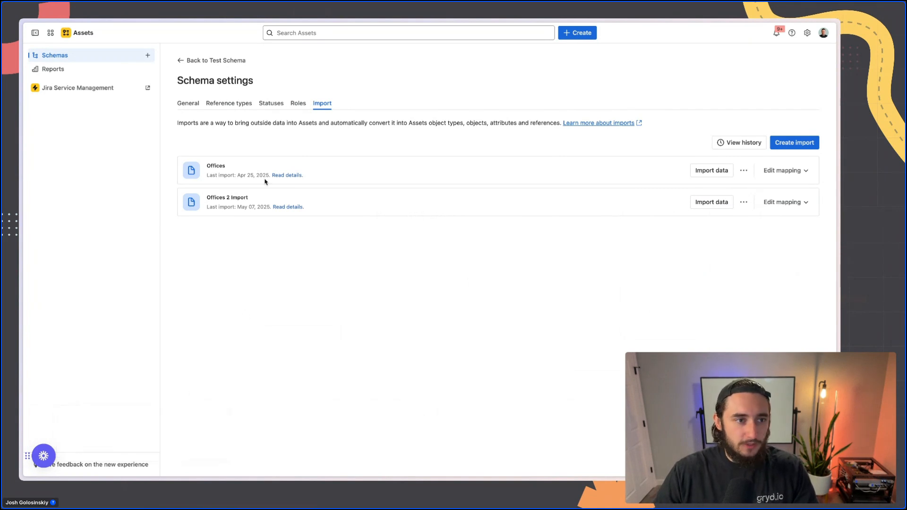
Step: Review the imported objects under Offices 2 in Test Schema and open the first one's details
{"action": "left_click", "coordinate": [55, 56]}
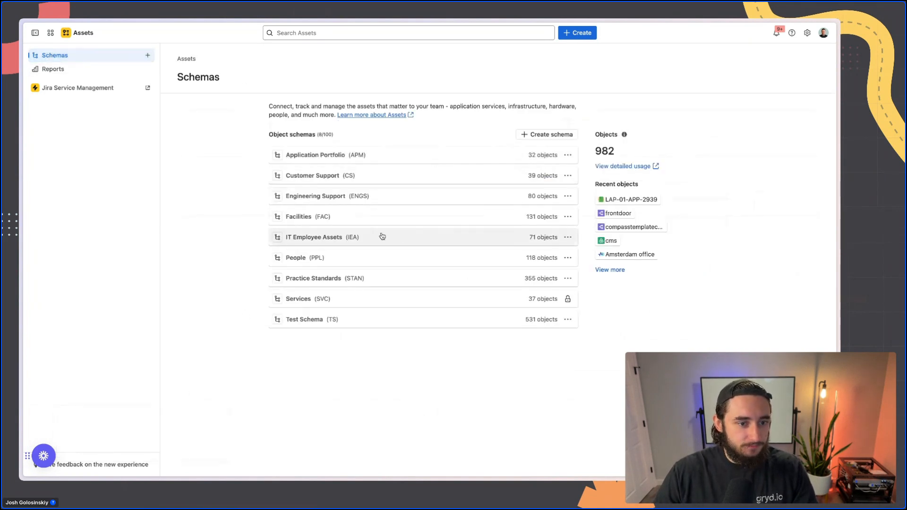
{"action": "left_click", "coordinate": [300, 319]}
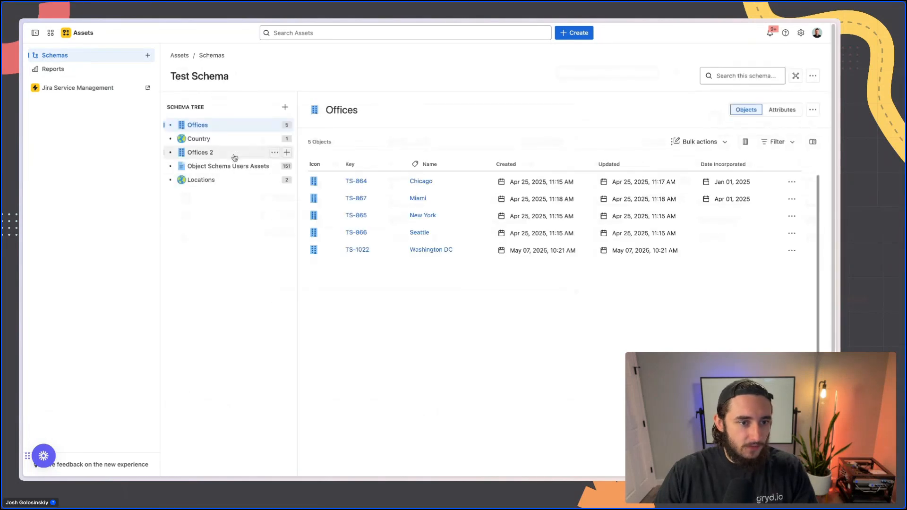
{"action": "left_click", "coordinate": [235, 158]}
{"action": "scroll", "coordinate": [426, 293], "scroll_direction": "down", "scroll_amount": 10}
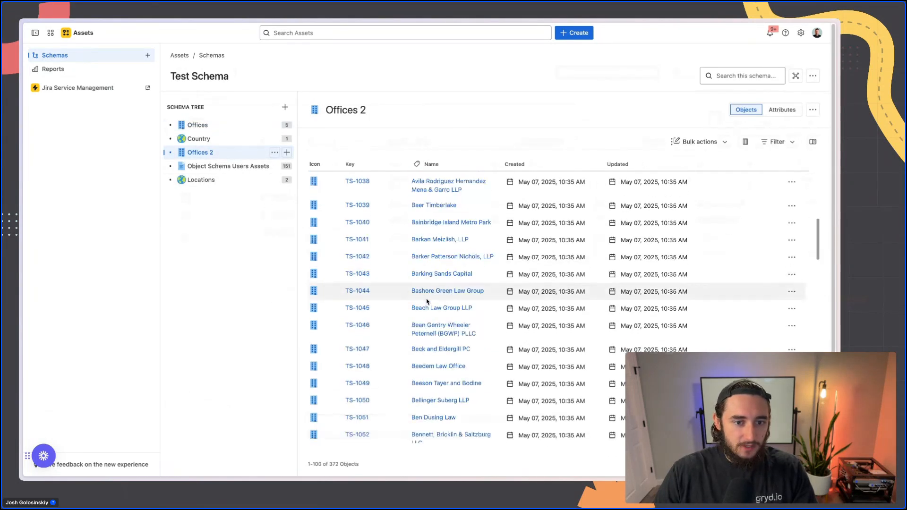
{"action": "scroll", "coordinate": [428, 312], "scroll_direction": "up", "scroll_amount": 10}
{"action": "left_click", "coordinate": [446, 183]}
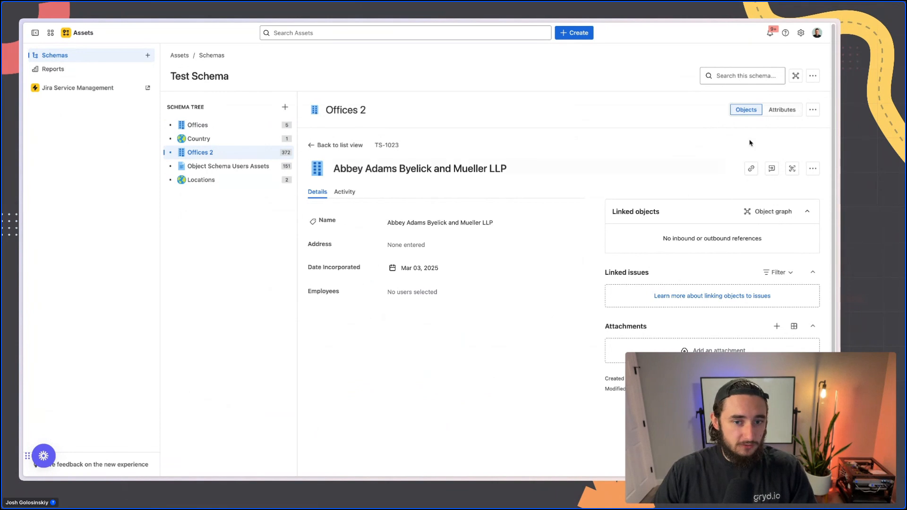
Step: Add an attribute named Test Atr to Offices 2, keeping the Default type and Text value
{"action": "left_click", "coordinate": [782, 109]}
{"action": "left_click", "coordinate": [390, 378]}
{"action": "type", "text": "Test Atr"}
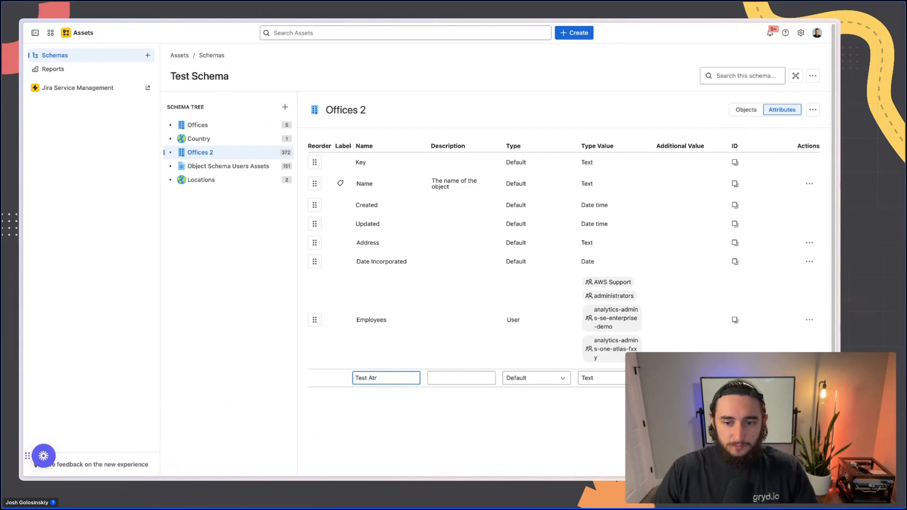
{"action": "key", "text": "Return"}
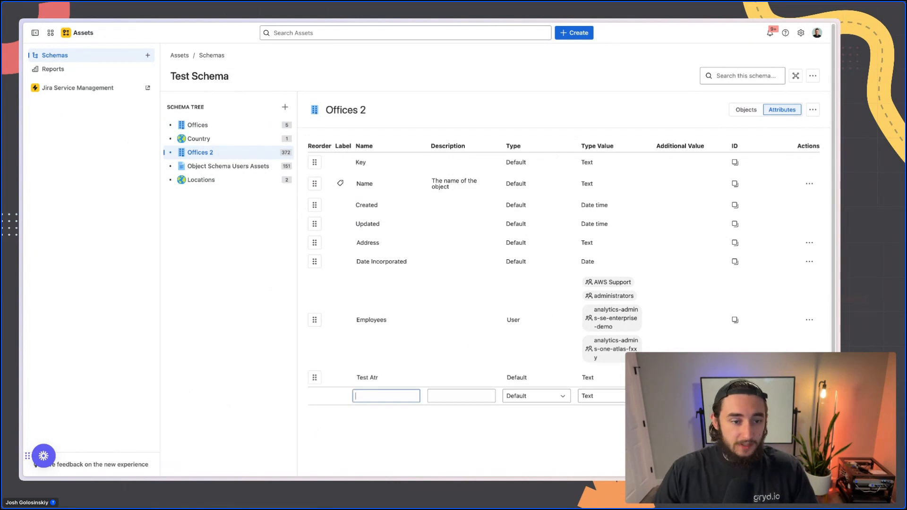
Step: Return to Test Schema's import settings and open the Offices 2 attribute mapping in Offices 2 Import
{"action": "left_click", "coordinate": [90, 75]}
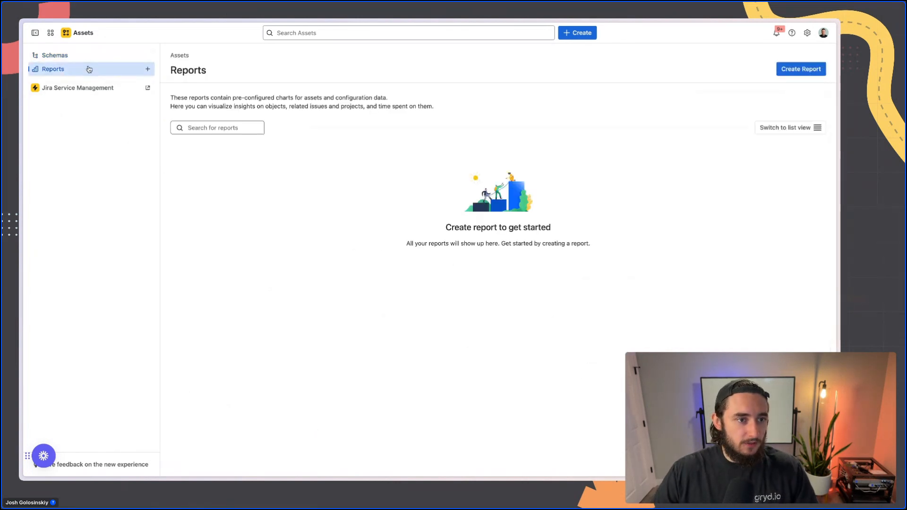
{"action": "left_click", "coordinate": [85, 55]}
{"action": "left_click", "coordinate": [312, 313]}
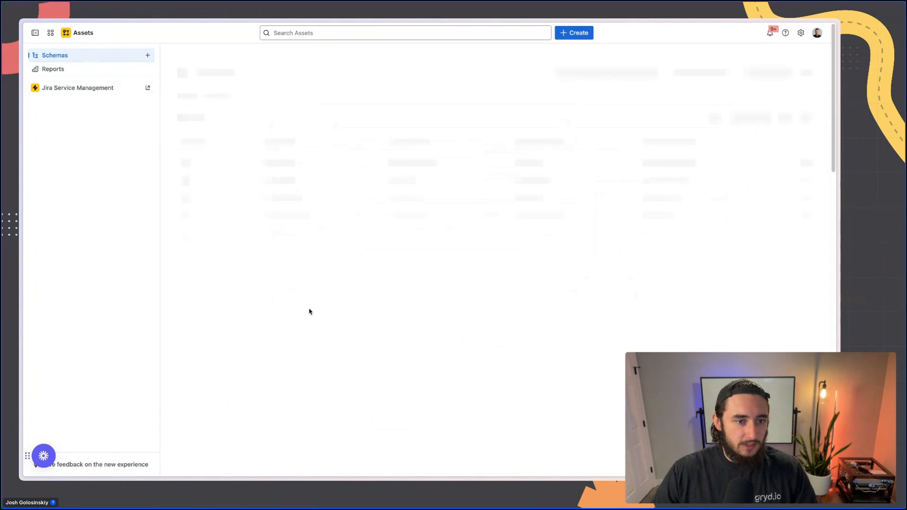
{"action": "left_click", "coordinate": [813, 75]}
{"action": "left_click", "coordinate": [799, 97]}
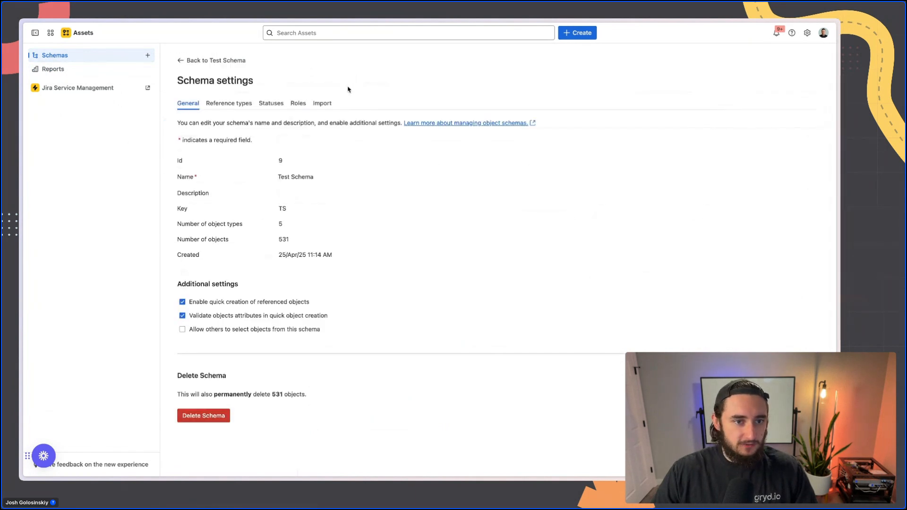
{"action": "left_click", "coordinate": [324, 102]}
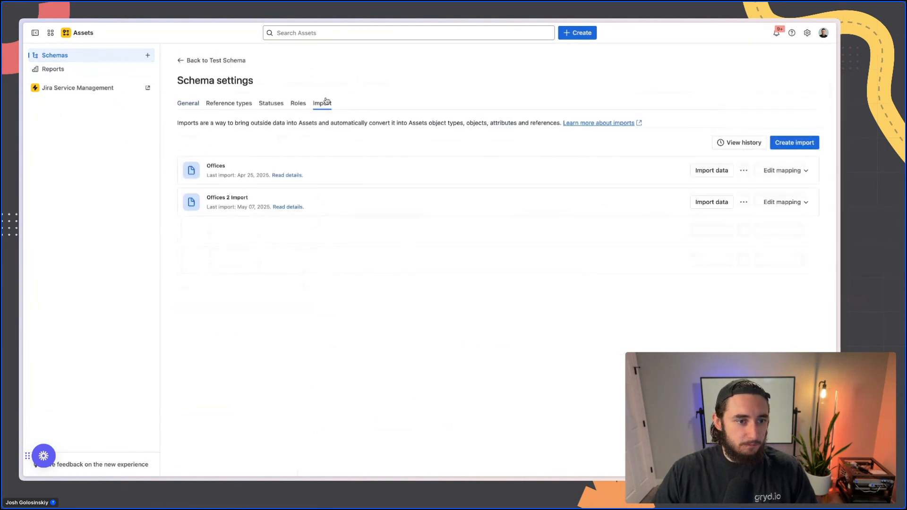
{"action": "left_click", "coordinate": [780, 201]}
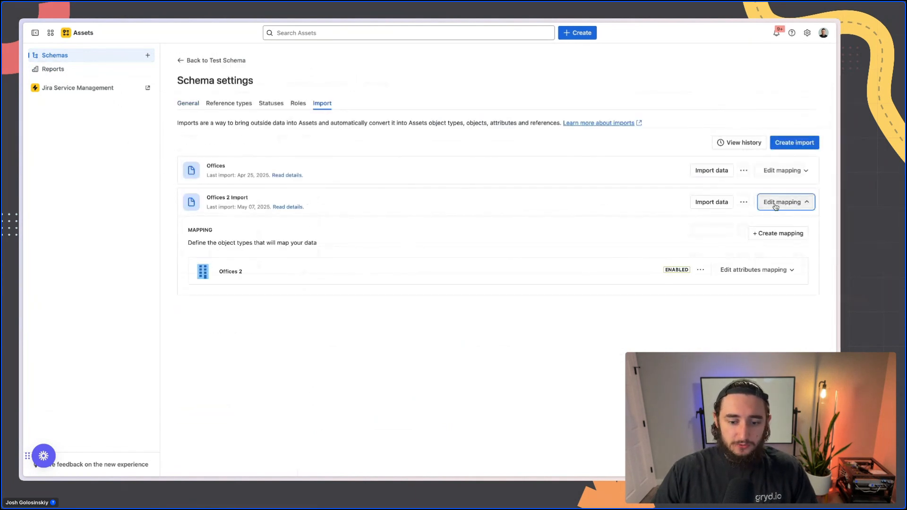
{"action": "left_click", "coordinate": [730, 270]}
Step: Map the City source field to the Test Atr attribute and add the row to the Offices 2 mapping
{"action": "left_click", "coordinate": [288, 411]}
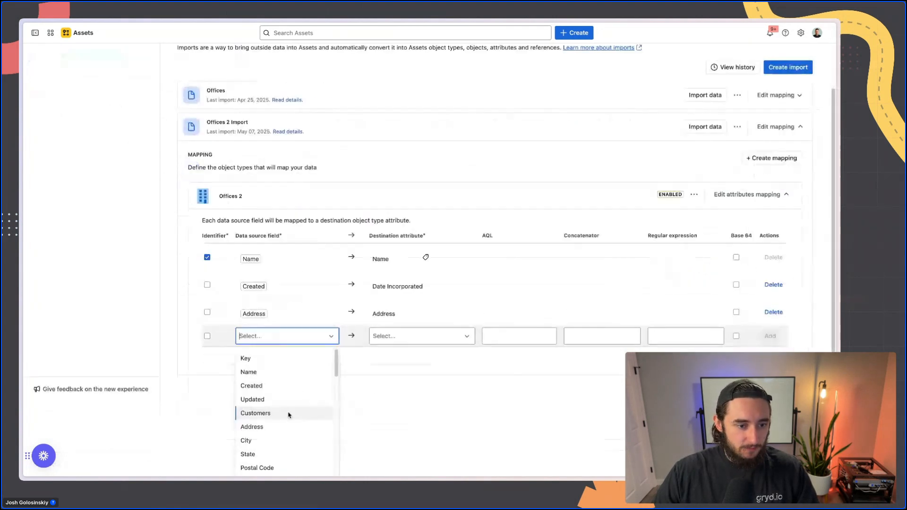
{"action": "left_click", "coordinate": [411, 337]}
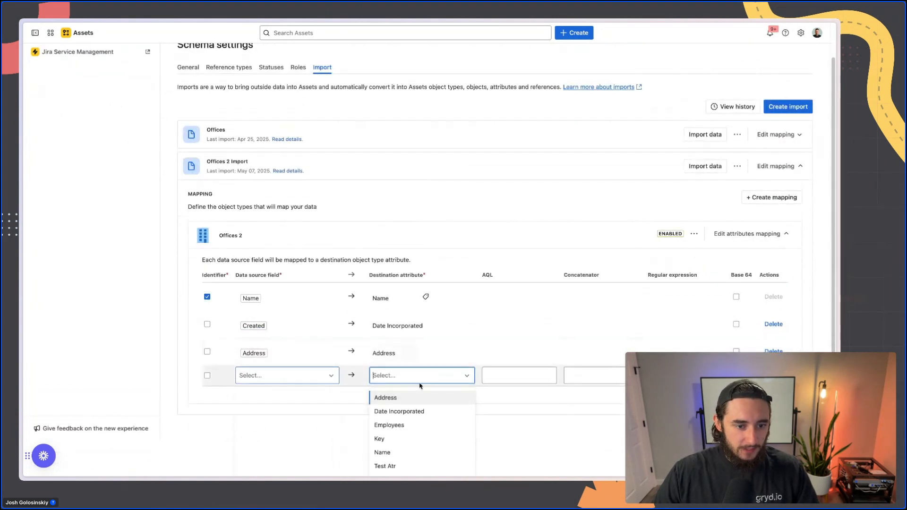
{"action": "left_click", "coordinate": [400, 466]}
{"action": "left_click", "coordinate": [308, 412]}
{"action": "left_click", "coordinate": [288, 432]}
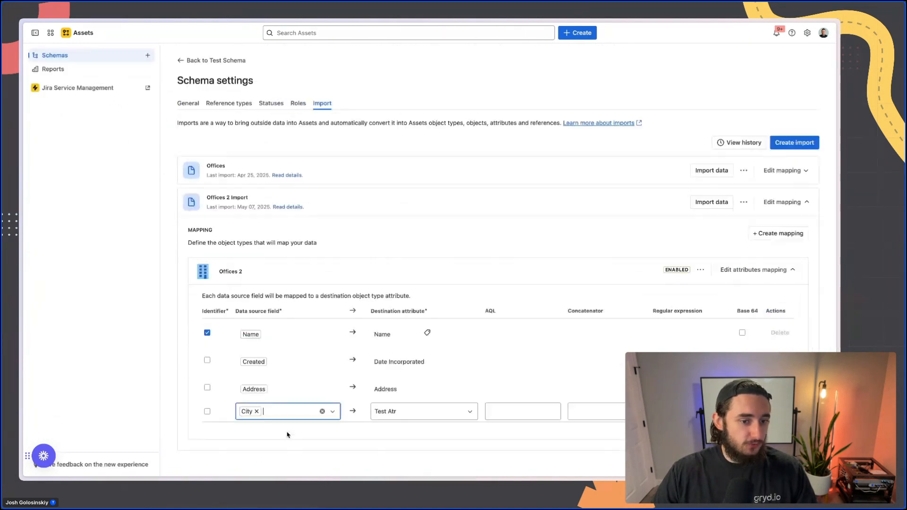
{"action": "left_click", "coordinate": [775, 411]}
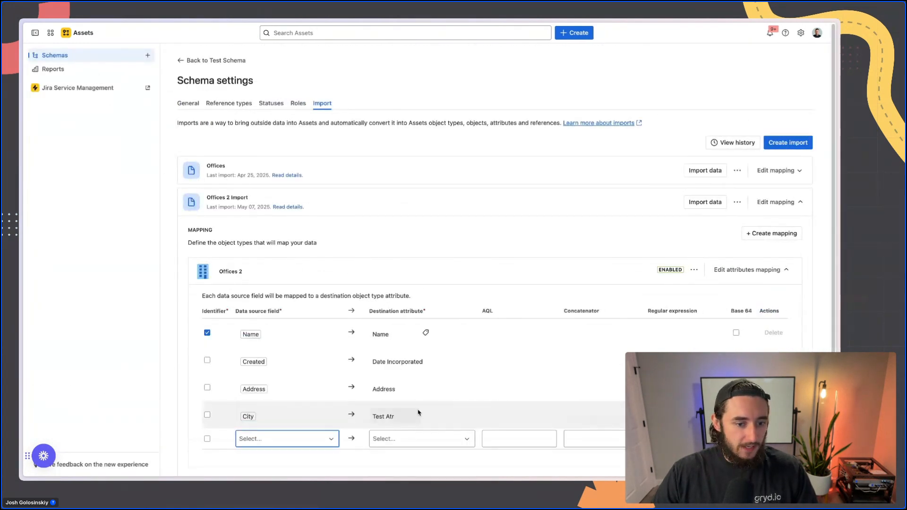
{"action": "scroll", "coordinate": [418, 413], "scroll_direction": "down", "scroll_amount": 1}
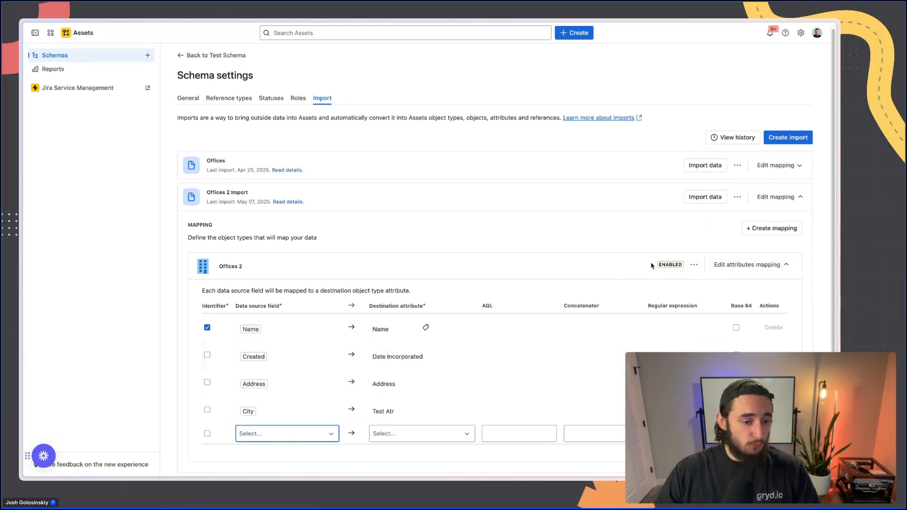
Step: Check the source file in Offices 2 Import's structure, leave it without saving, and run the import again
{"action": "left_click", "coordinate": [741, 198]}
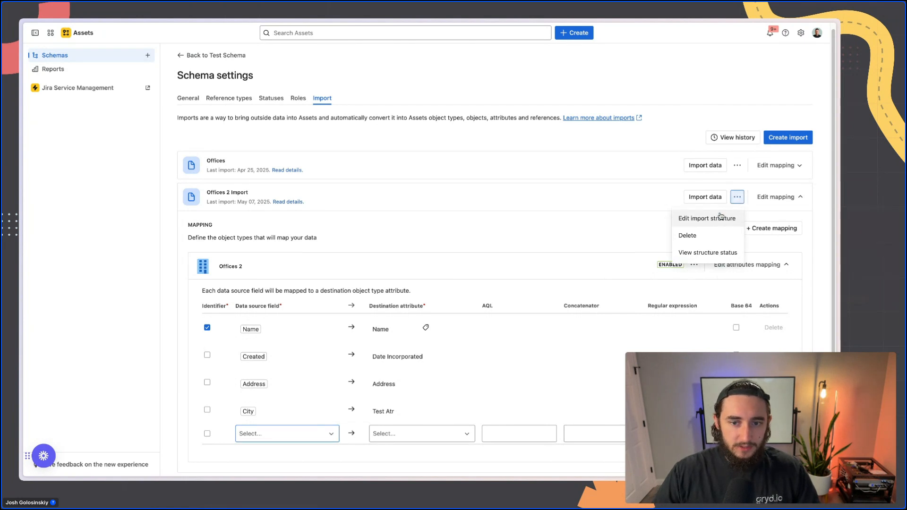
{"action": "left_click", "coordinate": [721, 218]}
{"action": "scroll", "coordinate": [531, 228], "scroll_direction": "down", "scroll_amount": 1}
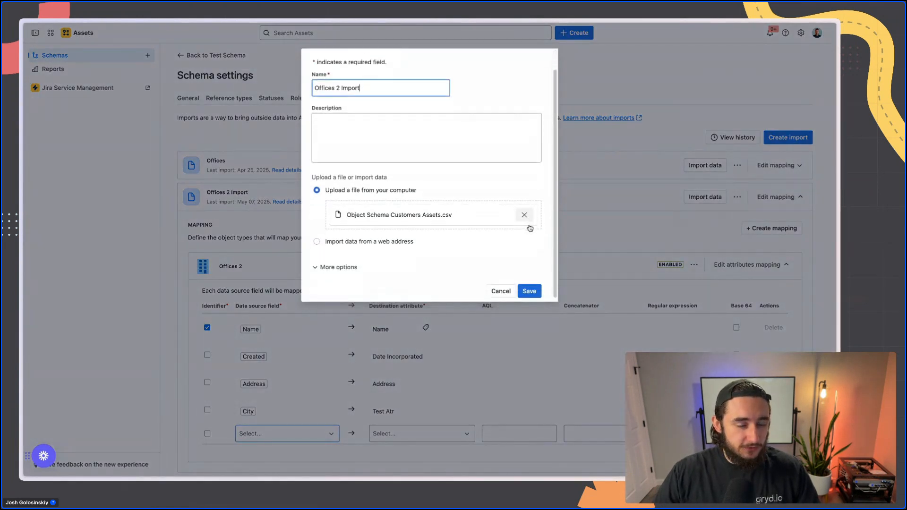
{"action": "scroll", "coordinate": [530, 229], "scroll_direction": "down", "scroll_amount": 1}
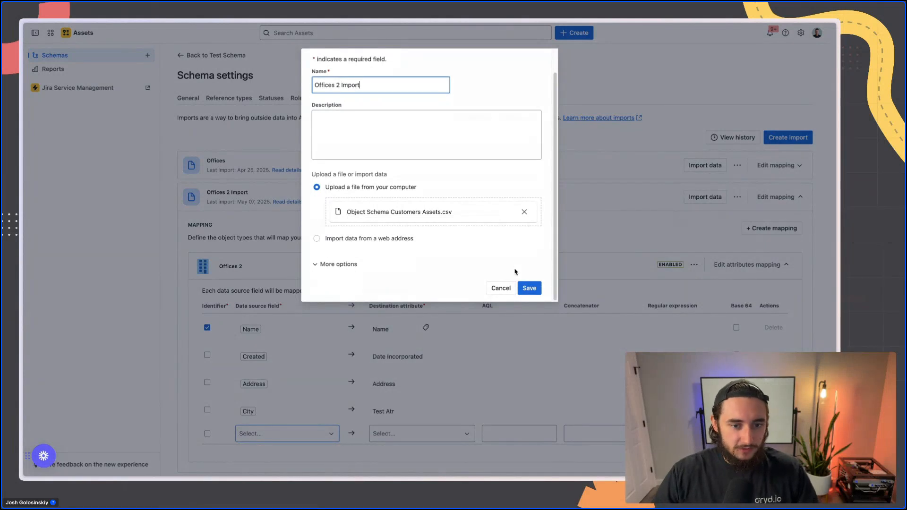
{"action": "left_click", "coordinate": [502, 288]}
{"action": "left_click", "coordinate": [717, 208]}
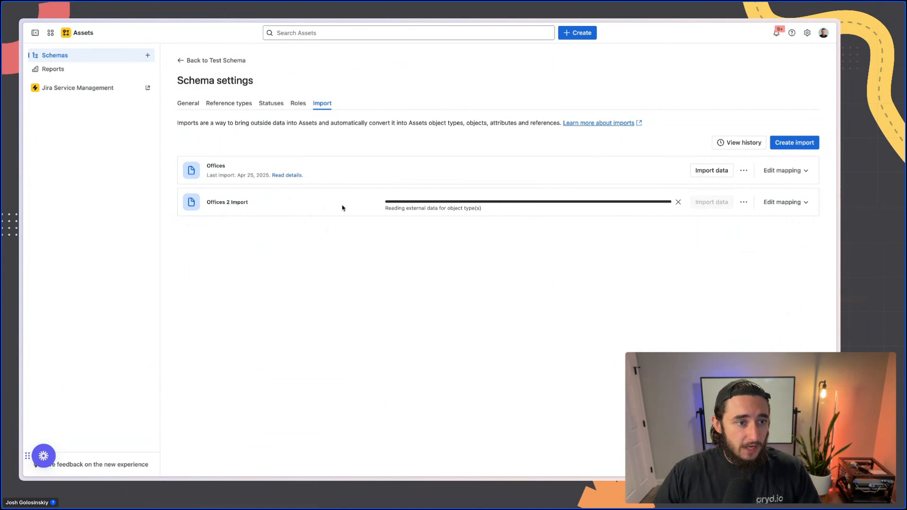
Step: Examine the re-imported Offices 2 objects in Test Schema and their individual details, and look at the Country object type
{"action": "left_click", "coordinate": [90, 60]}
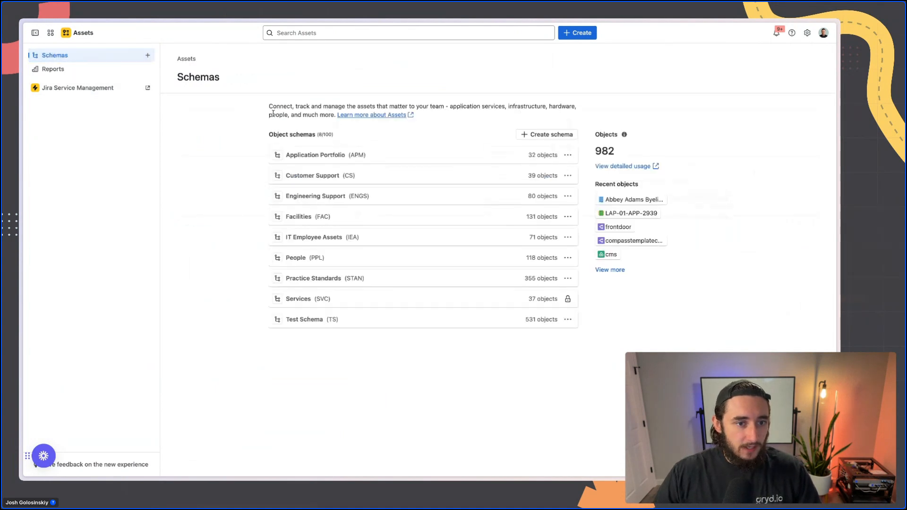
{"action": "left_click", "coordinate": [298, 320]}
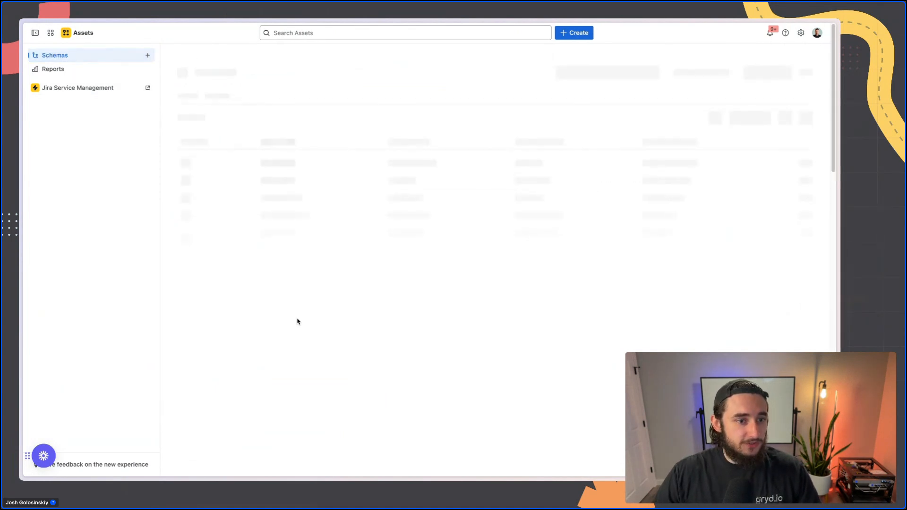
{"action": "left_click", "coordinate": [215, 152]}
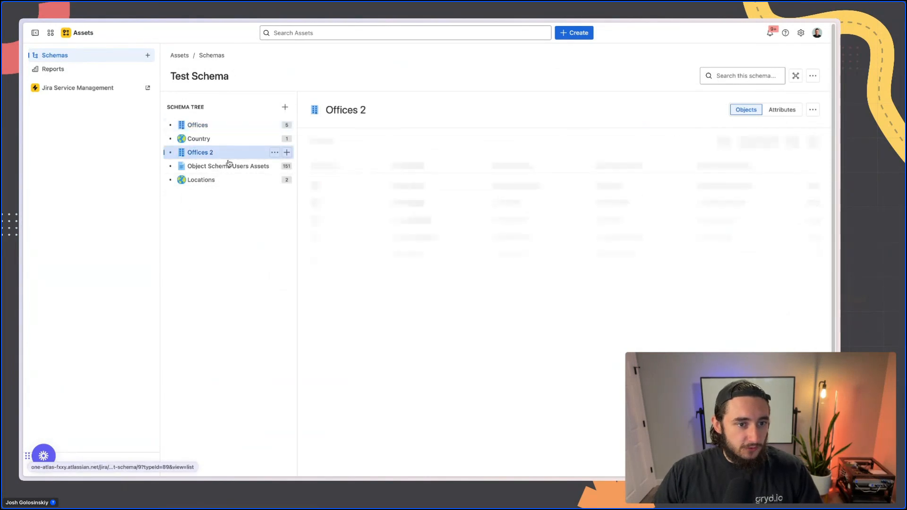
{"action": "left_click", "coordinate": [456, 186]}
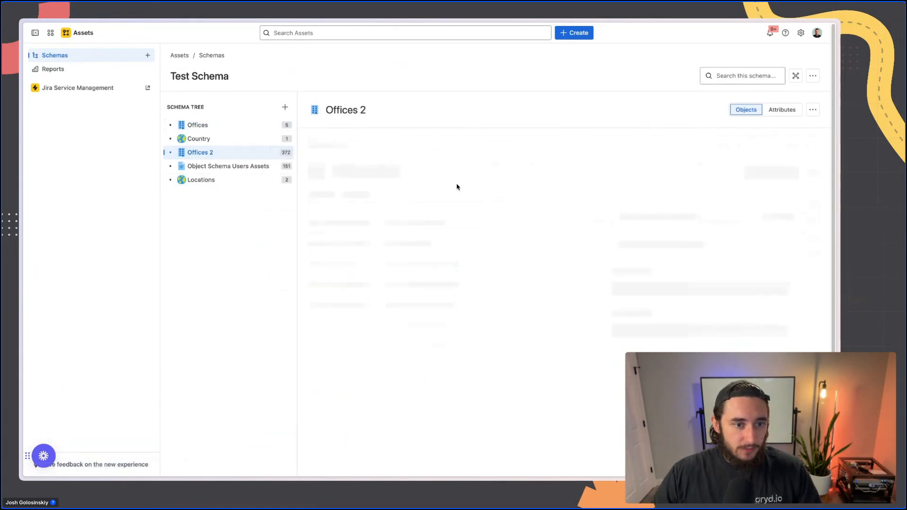
{"action": "key", "text": "alt+Left"}
{"action": "left_click", "coordinate": [439, 267]}
{"action": "key", "text": "alt+Left"}
{"action": "left_click", "coordinate": [434, 320]}
{"action": "key", "text": "super+r"}
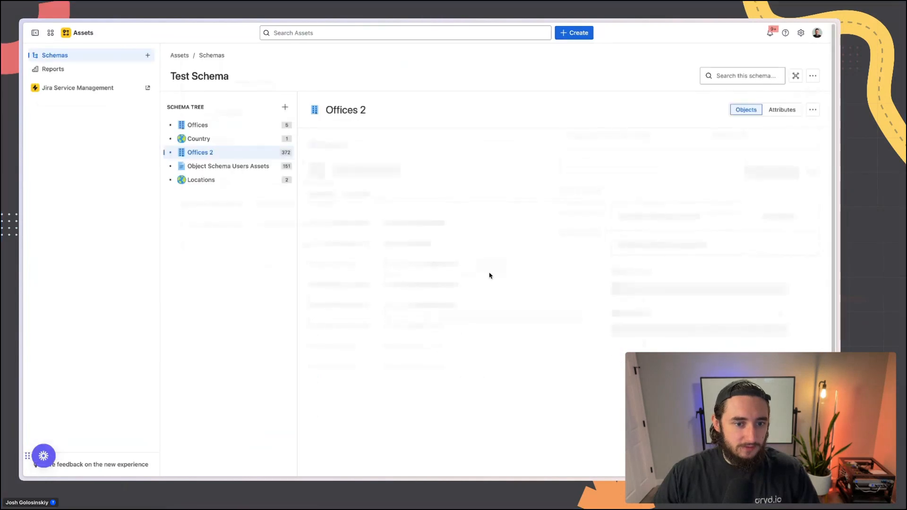
{"action": "key", "text": "alt+Left"}
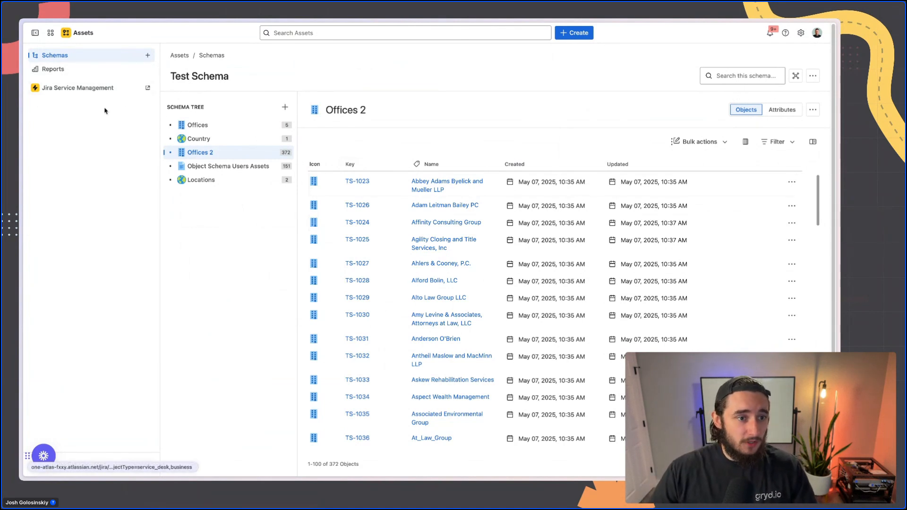
{"action": "left_click", "coordinate": [217, 140]}
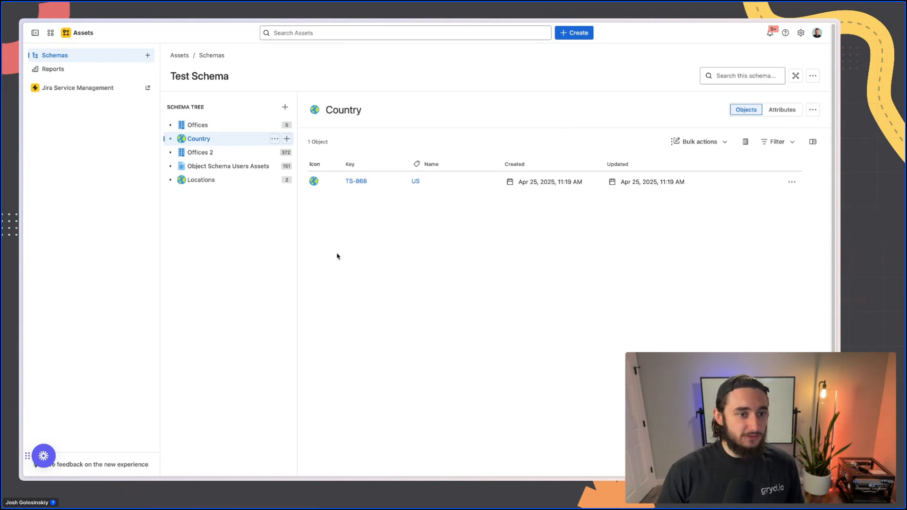
Step: Switch to the open Jira projects list and filter it to Jira Service Management projects only
{"action": "key", "text": "super+s"}
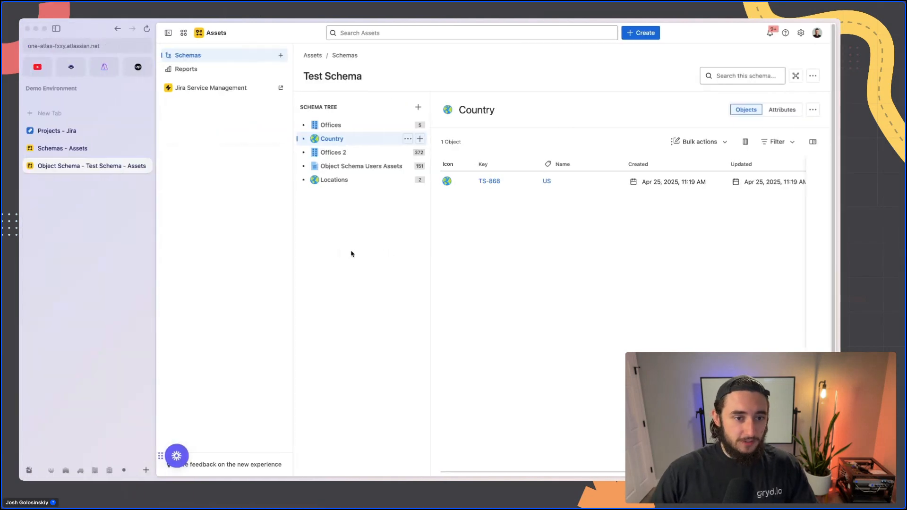
{"action": "left_click", "coordinate": [104, 149]}
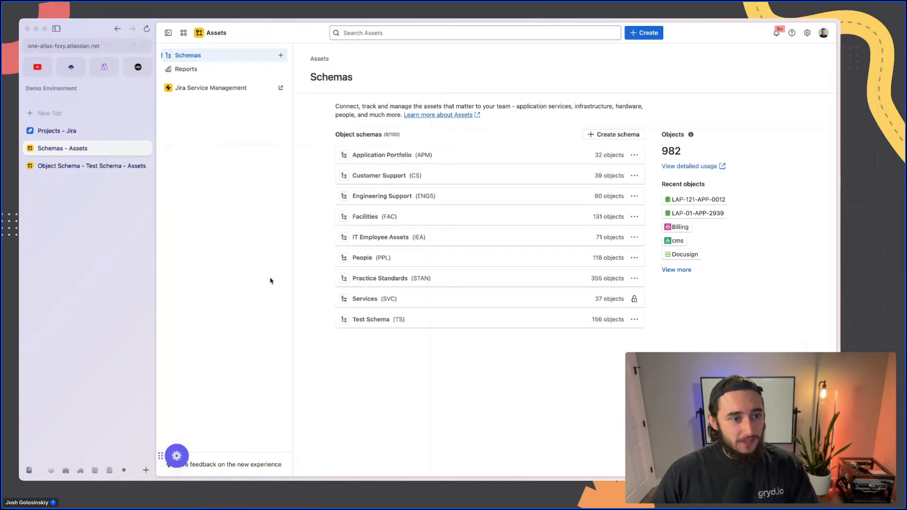
{"action": "left_click", "coordinate": [100, 131]}
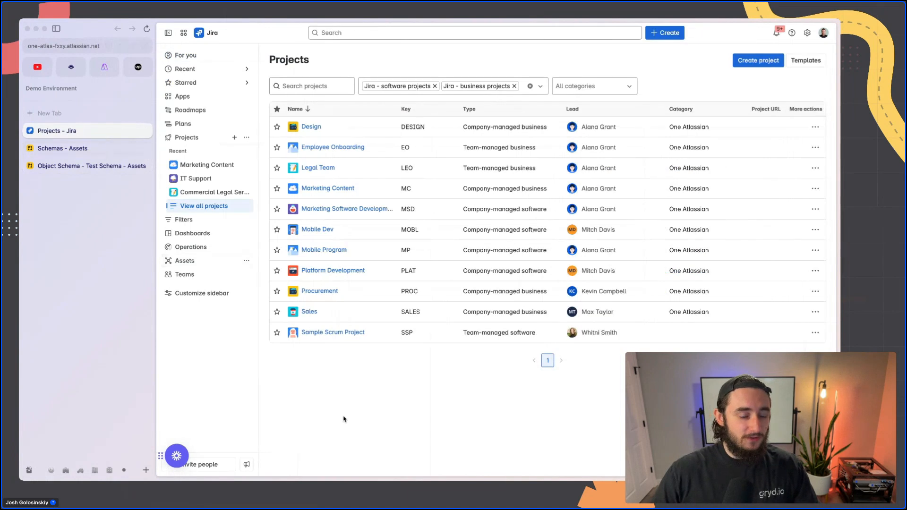
{"action": "key", "text": "super+s"}
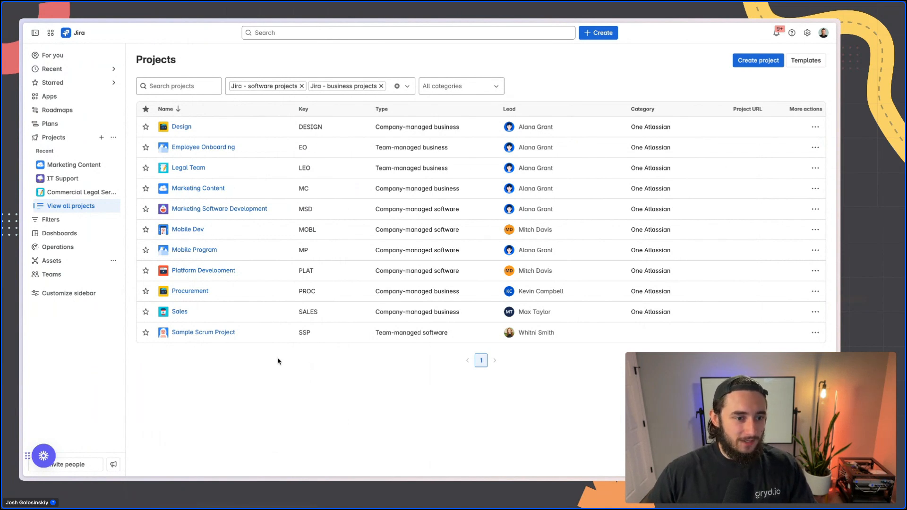
{"action": "left_click", "coordinate": [398, 86]}
{"action": "left_click", "coordinate": [297, 86]}
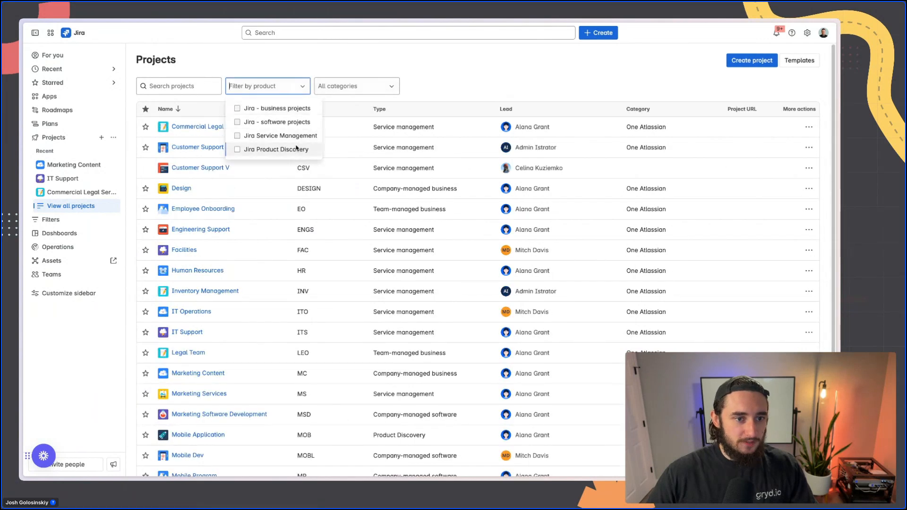
{"action": "left_click", "coordinate": [281, 136]}
{"action": "left_click", "coordinate": [475, 73]}
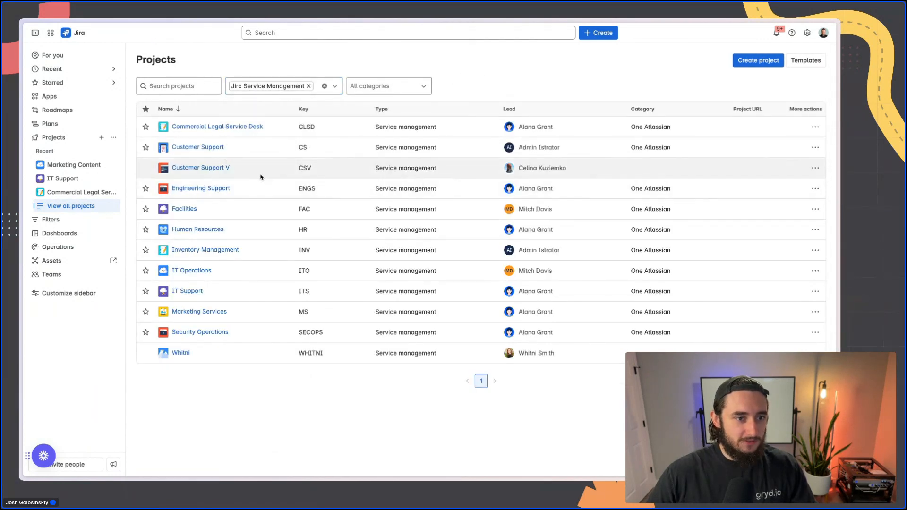
Step: Open the first "Requesting a new mobile device" ticket in IT Support and examine the object graph and details of its linked laptop
{"action": "left_click", "coordinate": [192, 292]}
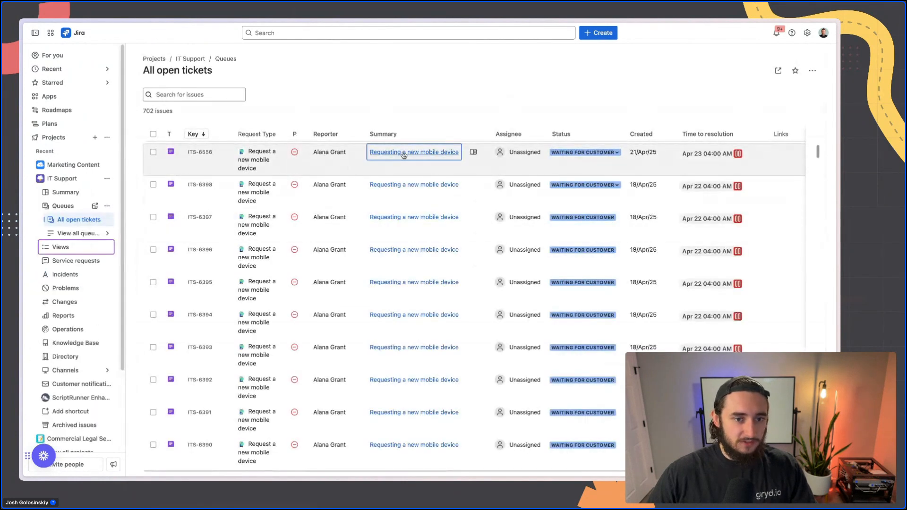
{"action": "left_click", "coordinate": [406, 157]}
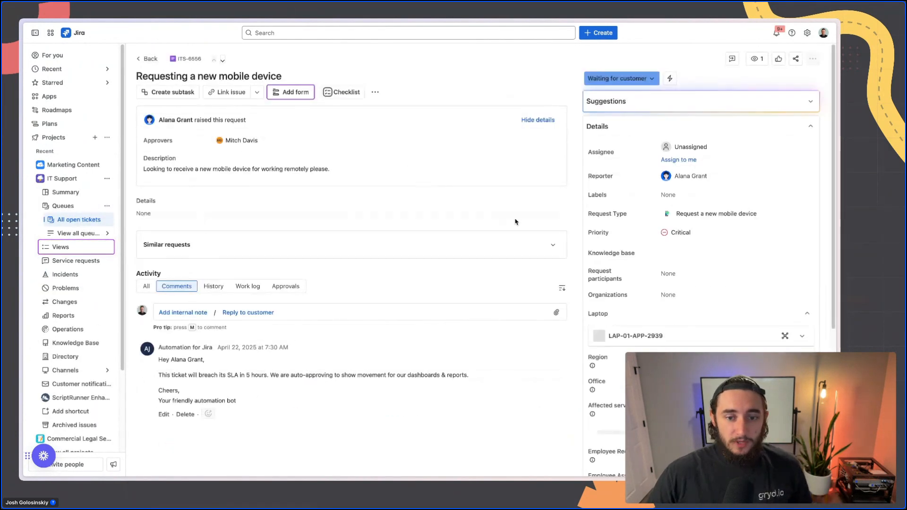
{"action": "scroll", "coordinate": [688, 299], "scroll_direction": "down", "scroll_amount": 1}
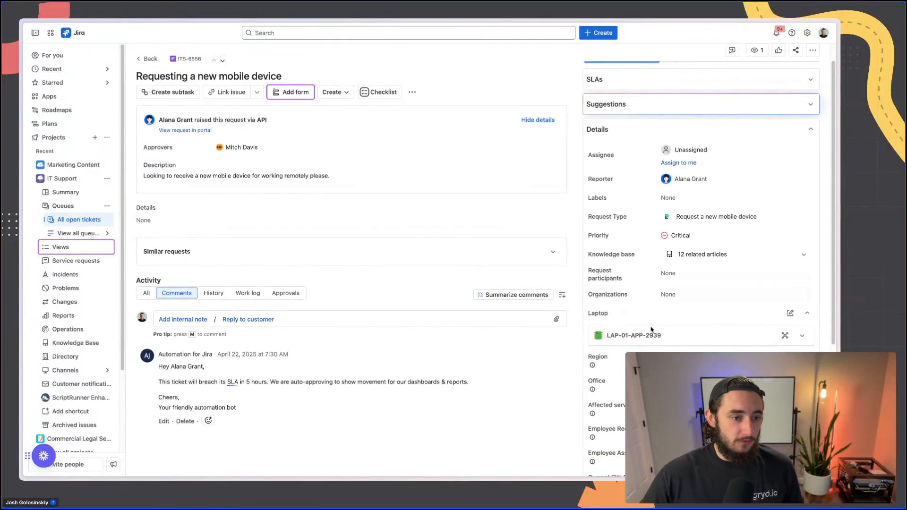
{"action": "scroll", "coordinate": [647, 313], "scroll_direction": "down", "scroll_amount": 1}
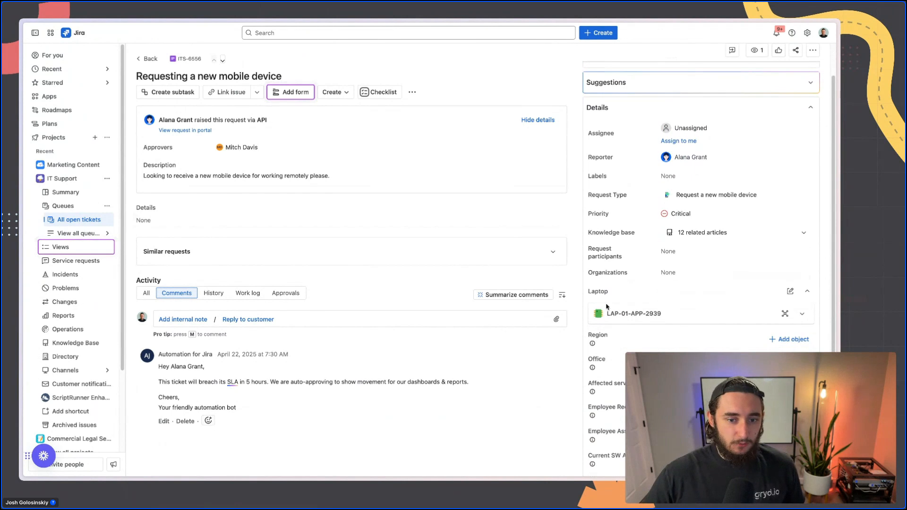
{"action": "left_click", "coordinate": [785, 315]}
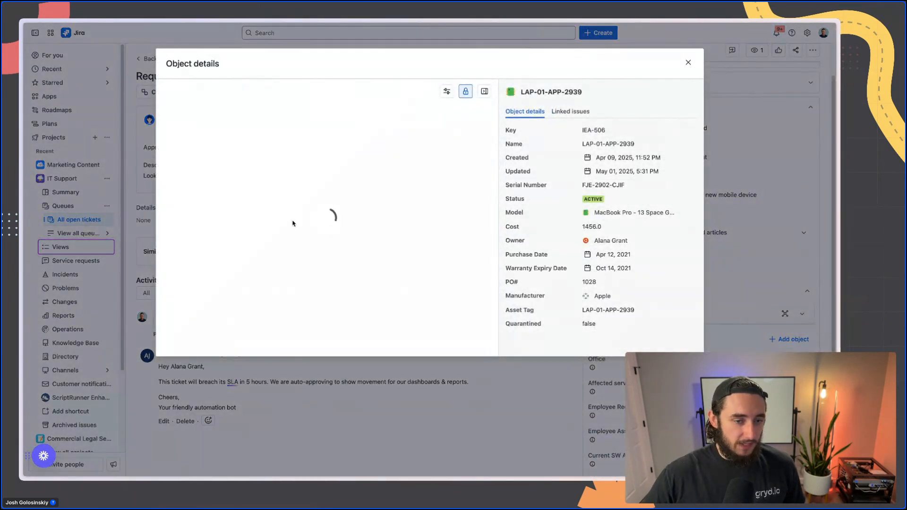
{"action": "left_click", "coordinate": [689, 67]}
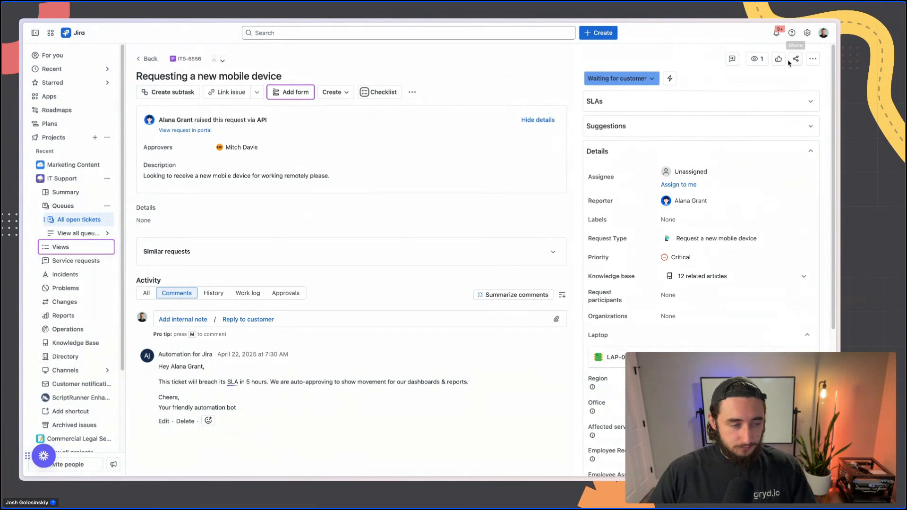
Step: Open Jira's issue administration settings in a separate browser tab and show its custom fields
{"action": "key", "text": "super+s"}
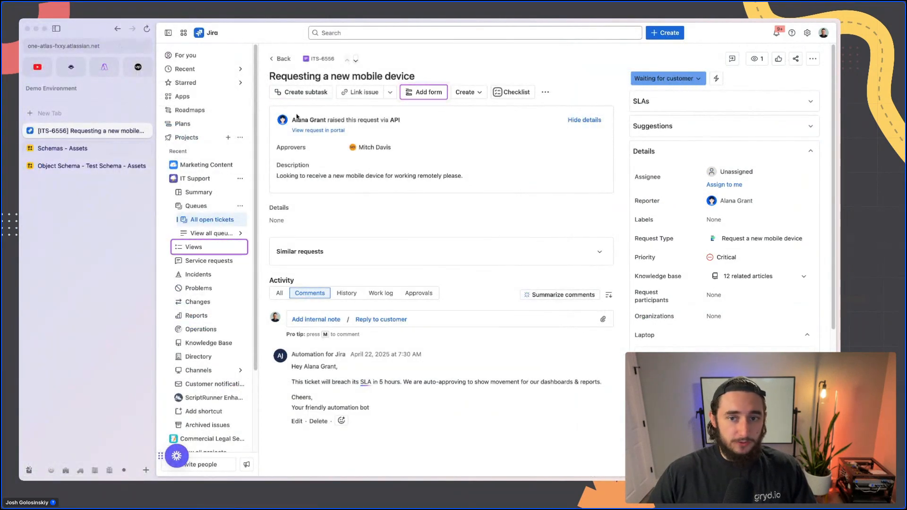
{"action": "left_click", "coordinate": [808, 32]}
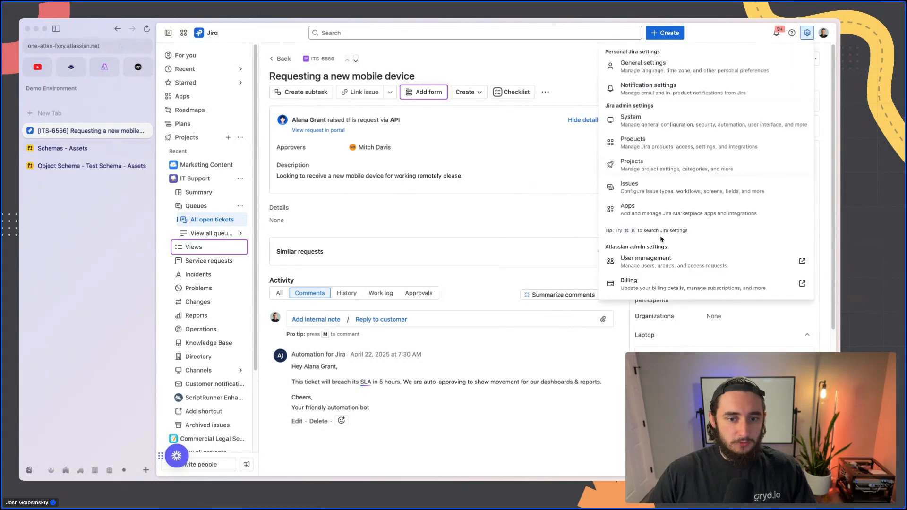
{"action": "left_click", "coordinate": [639, 185], "text": "super"}
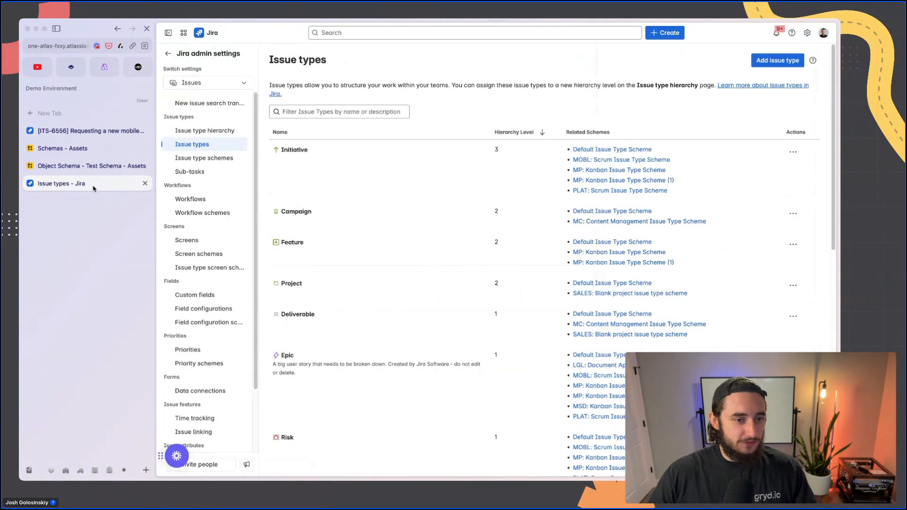
{"action": "left_click", "coordinate": [208, 296]}
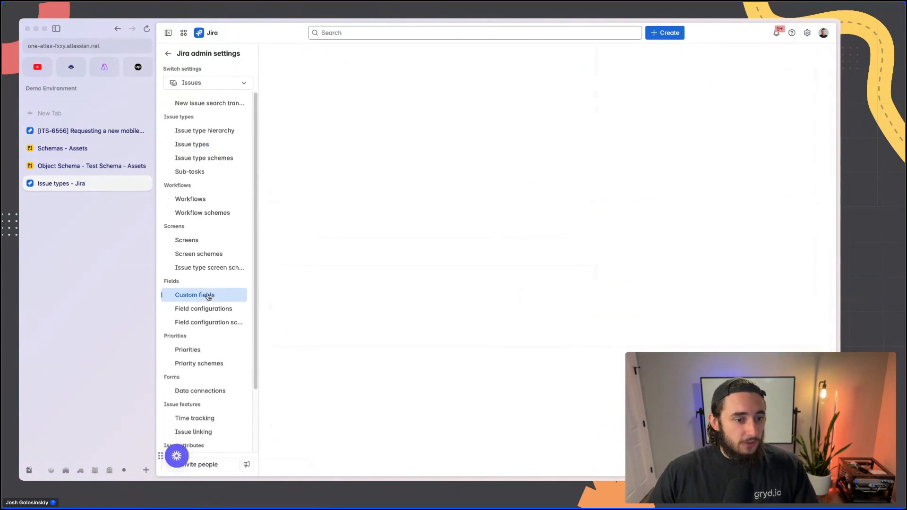
Step: Create a custom field of type Assets objects named Monitors
{"action": "left_click", "coordinate": [781, 62]}
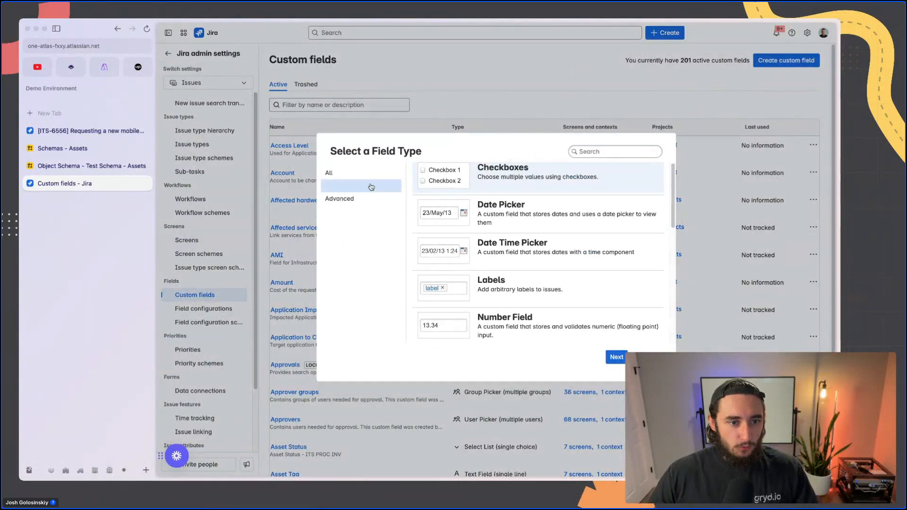
{"action": "left_click", "coordinate": [331, 173]}
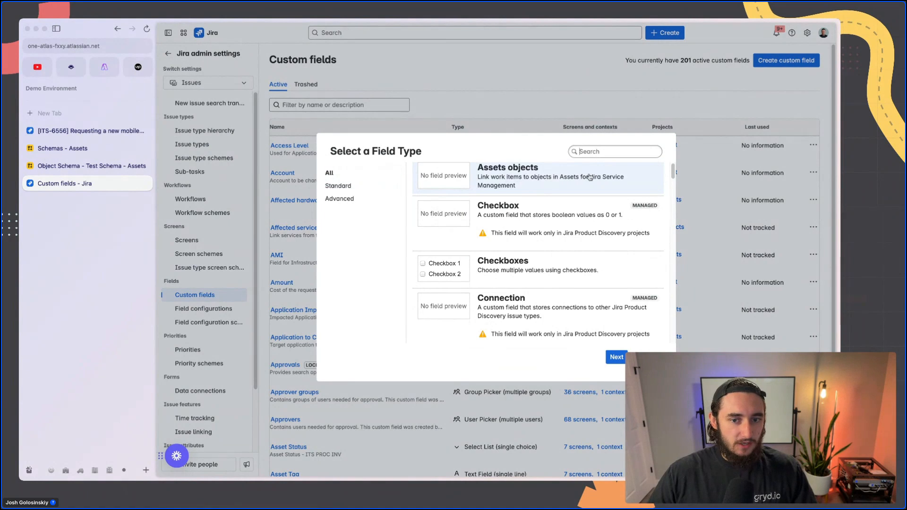
{"action": "left_click", "coordinate": [617, 359]}
{"action": "left_click", "coordinate": [381, 185]}
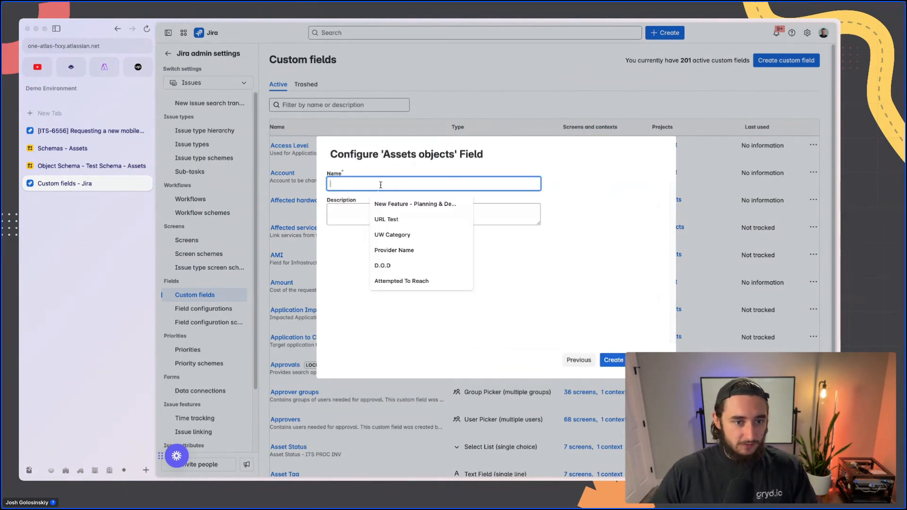
{"action": "type", "text": "Key"}
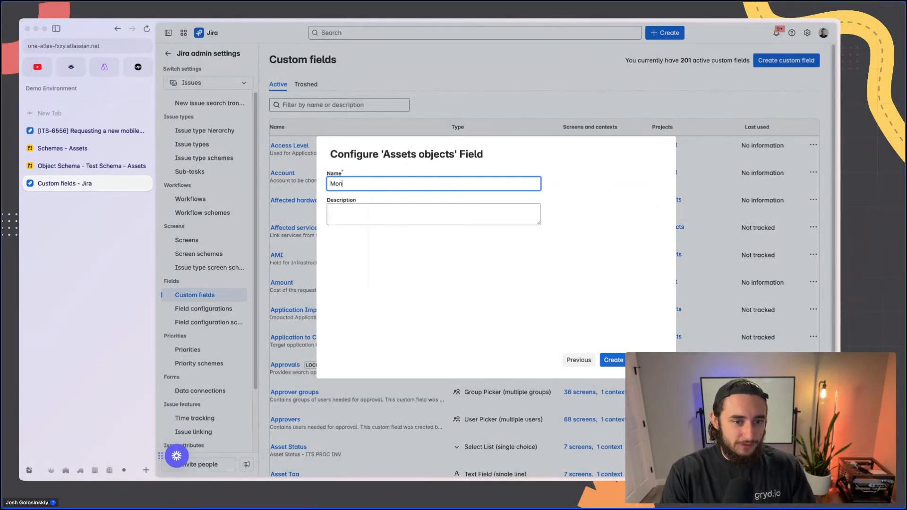
{"action": "type", "text": "Monitors"}
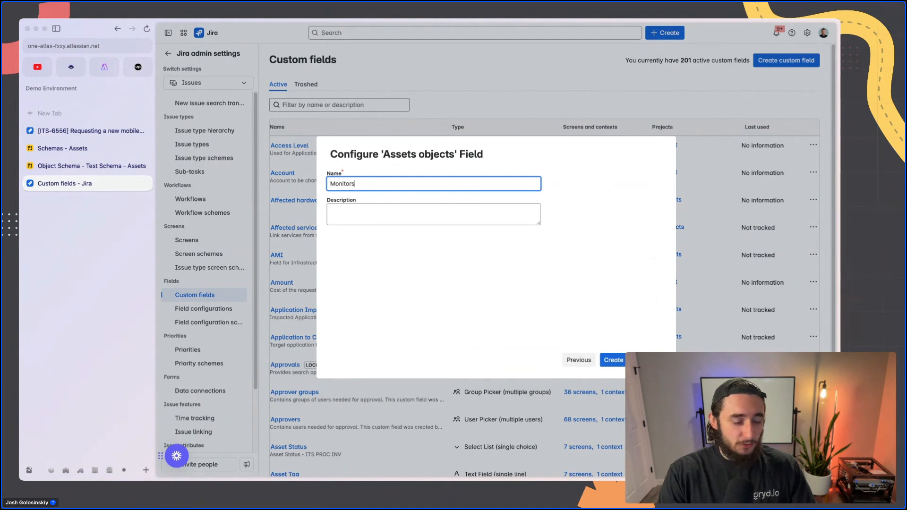
{"action": "left_click", "coordinate": [613, 361]}
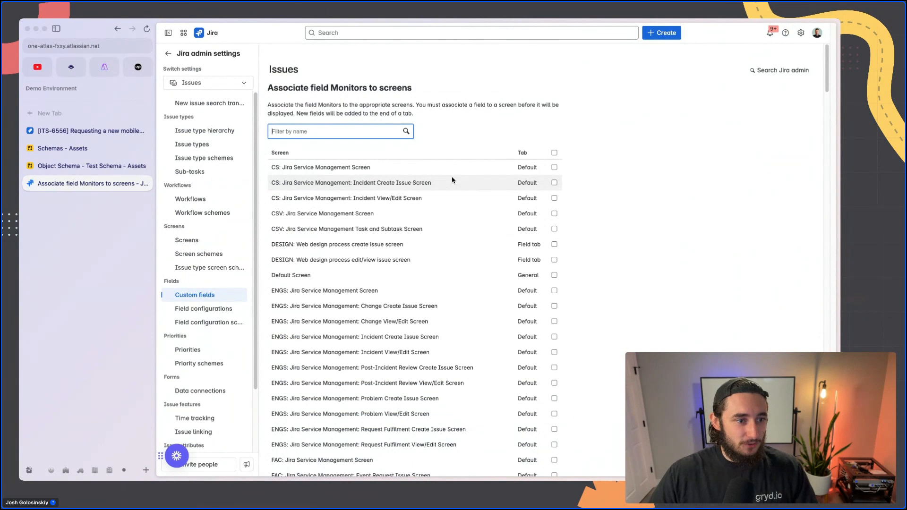
Step: Return to the "Requesting a new mobile device" ticket and open the IT Support project's request type settings from it
{"action": "left_click", "coordinate": [107, 132]}
{"action": "left_click", "coordinate": [567, 427]}
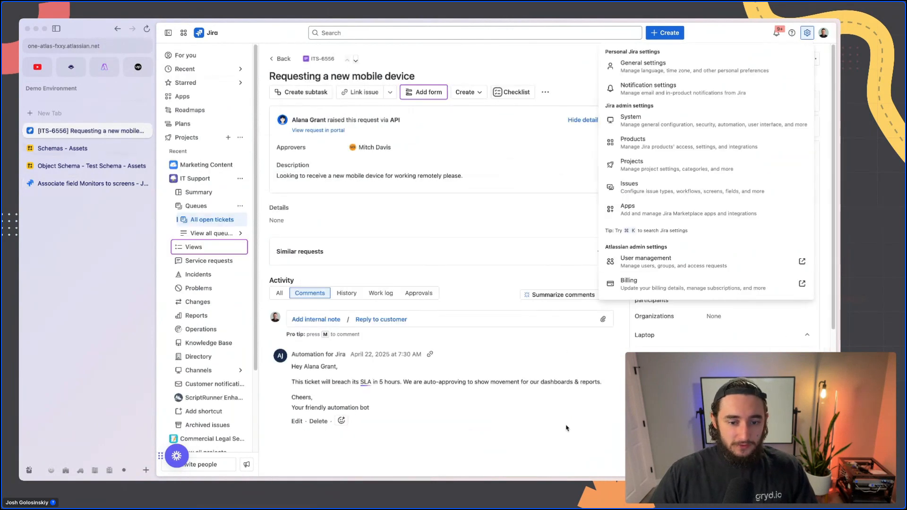
{"action": "scroll", "coordinate": [723, 212], "scroll_direction": "down", "scroll_amount": 5}
{"action": "left_click", "coordinate": [800, 425]}
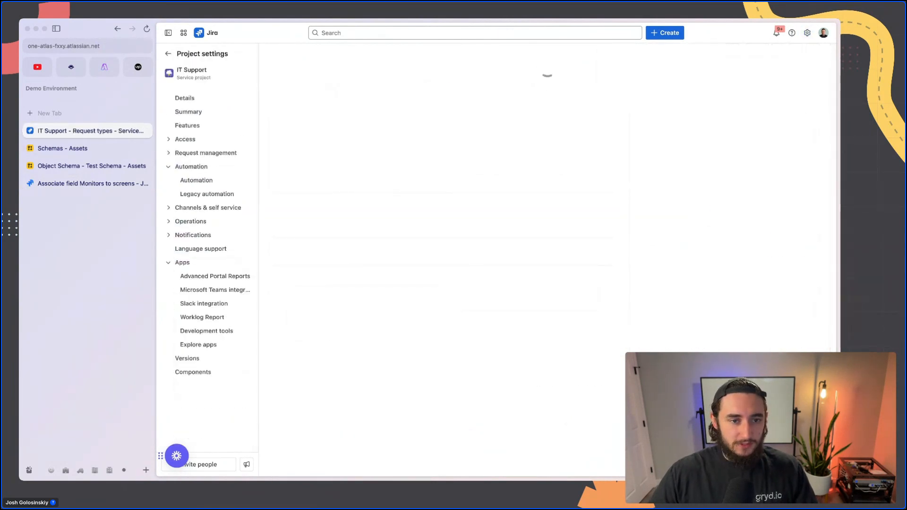
Step: Add the Monitors field below Laptop in the request type's issue view context fields, save, and return to the refreshed mobile device ticket
{"action": "left_click", "coordinate": [723, 93]}
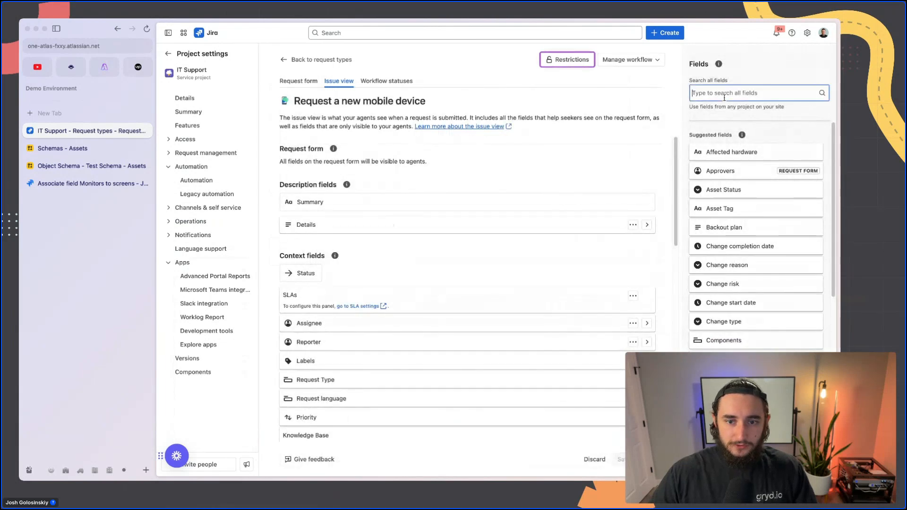
{"action": "type", "text": "monitor"}
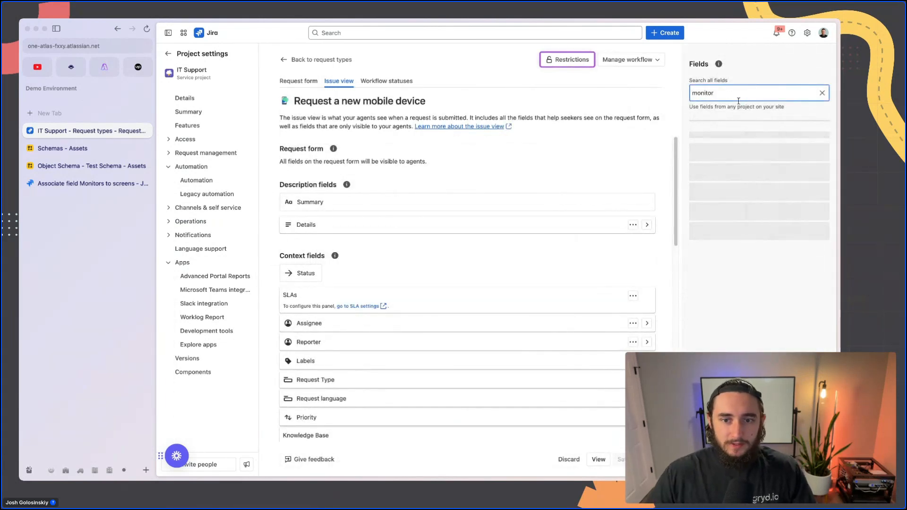
{"action": "left_click_drag", "start_coordinate": [714, 148], "coordinate": [474, 354]}
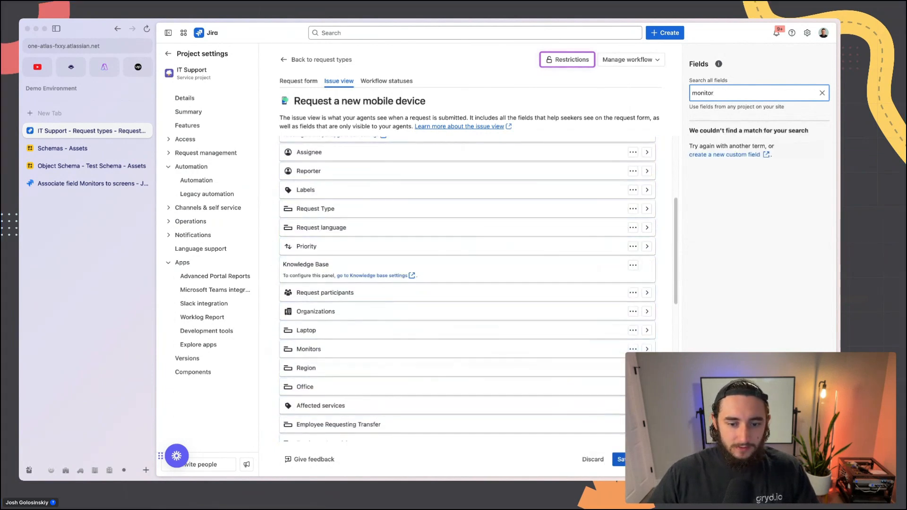
{"action": "left_click", "coordinate": [622, 460]}
{"action": "left_click", "coordinate": [123, 29]}
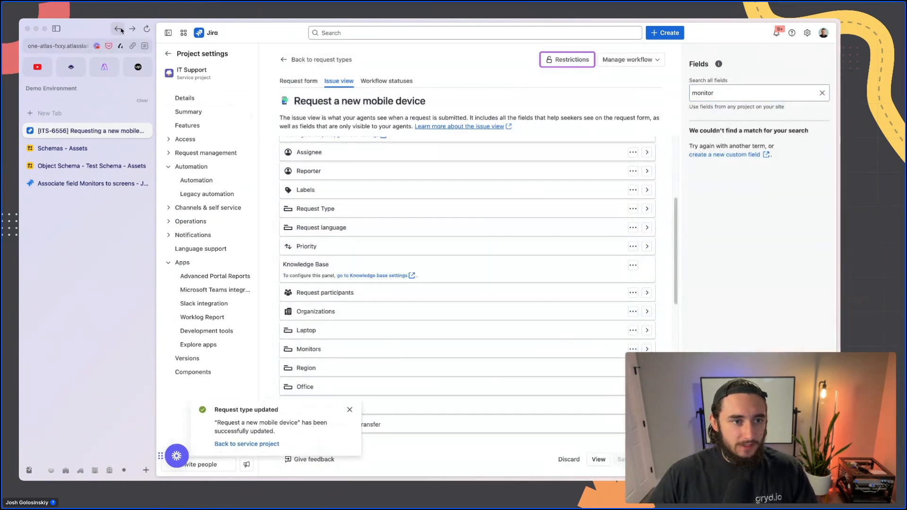
{"action": "key", "text": "super+r"}
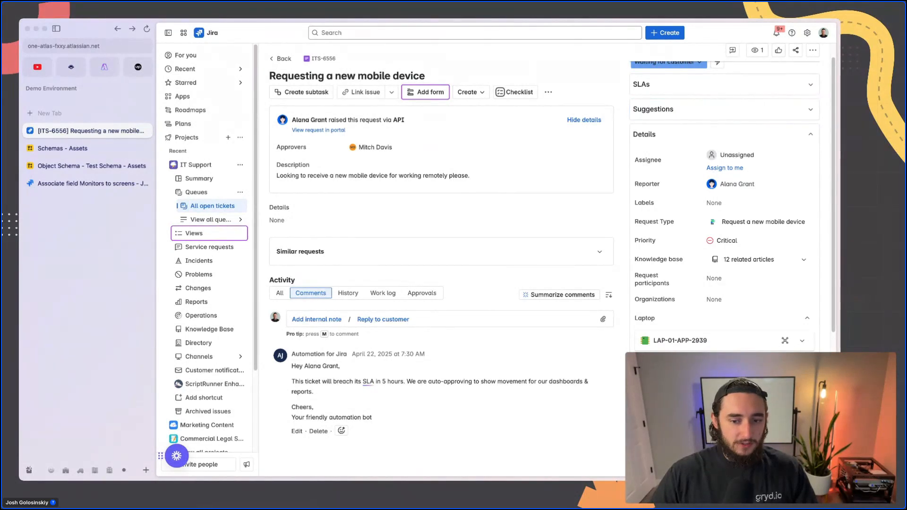
Step: Find the Monitors custom field in Jira's issue administration settings and open its Assets object field configuration for editing
{"action": "left_click", "coordinate": [95, 184]}
{"action": "left_click", "coordinate": [203, 295]}
{"action": "left_click", "coordinate": [314, 109]}
{"action": "type", "text": "monitor"}
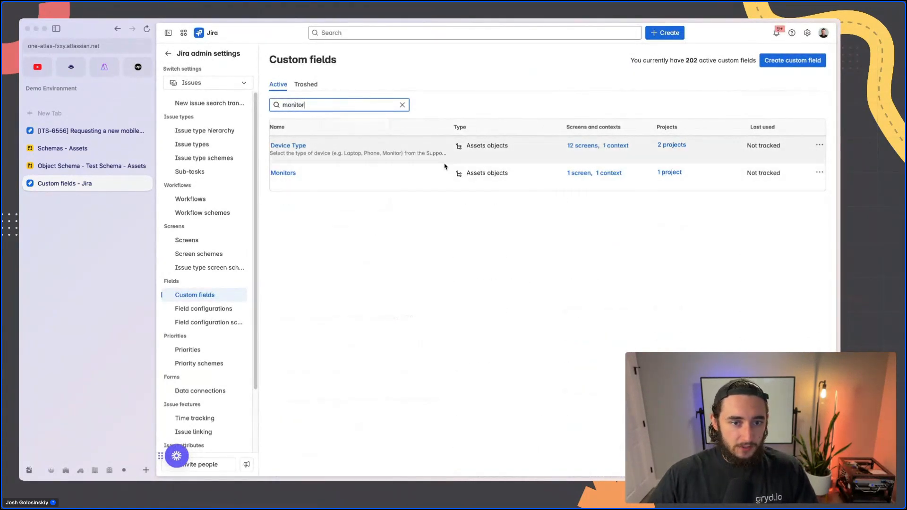
{"action": "left_click", "coordinate": [820, 173]}
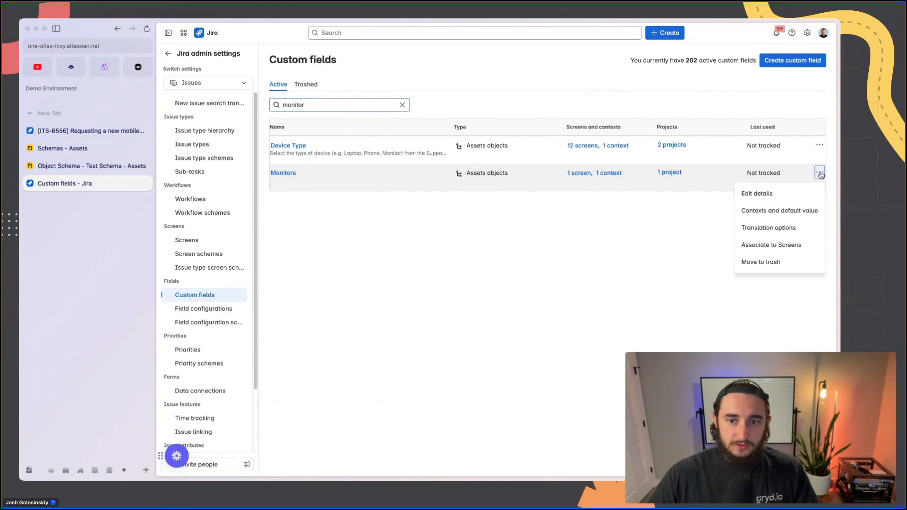
{"action": "left_click", "coordinate": [790, 211]}
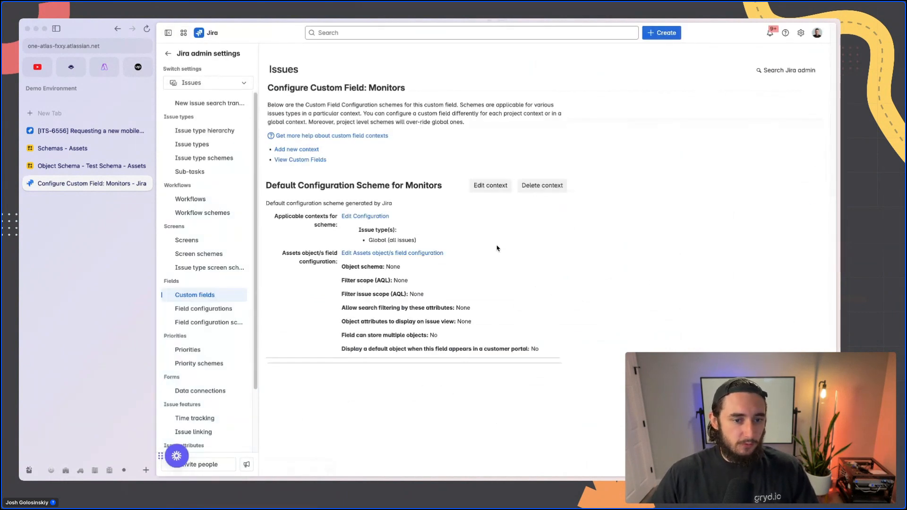
{"action": "left_click", "coordinate": [426, 254]}
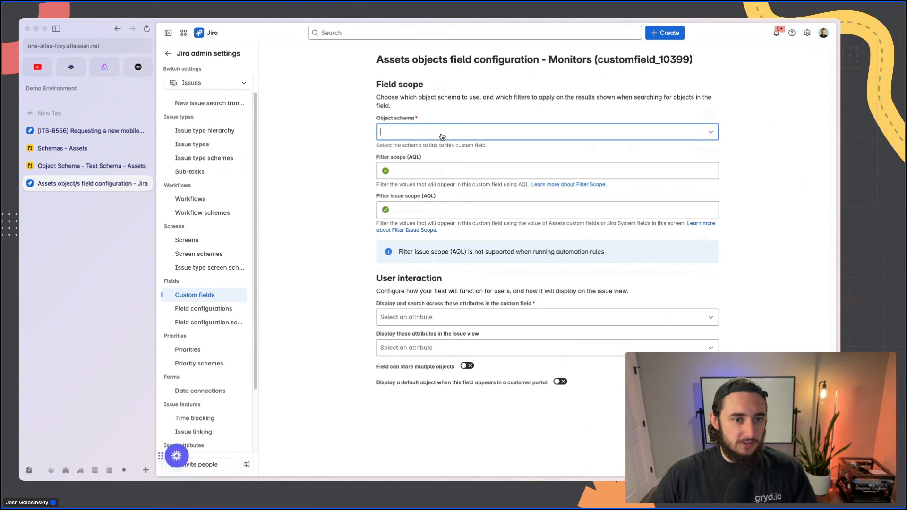
Step: Check the Monitors and Supported keyboards object types in the IT Employee Assets schema, then return to the field configuration
{"action": "left_click", "coordinate": [101, 147]}
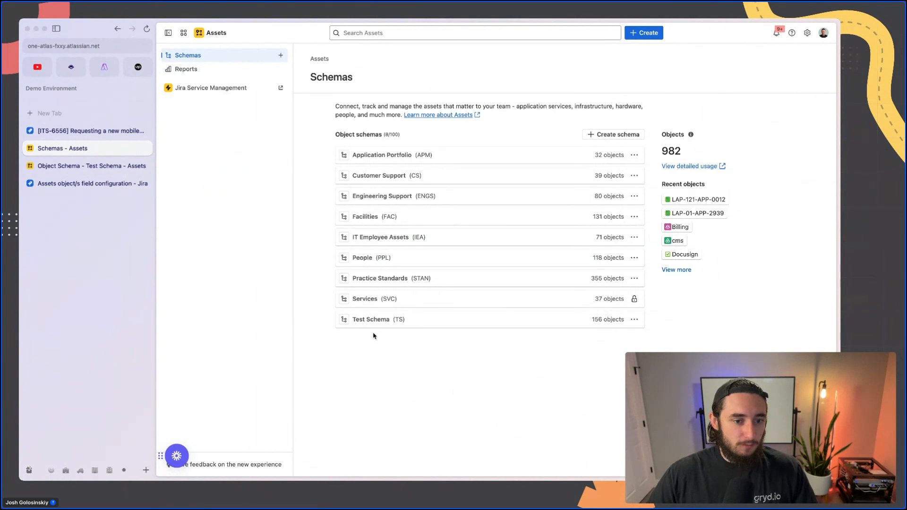
{"action": "left_click", "coordinate": [368, 242]}
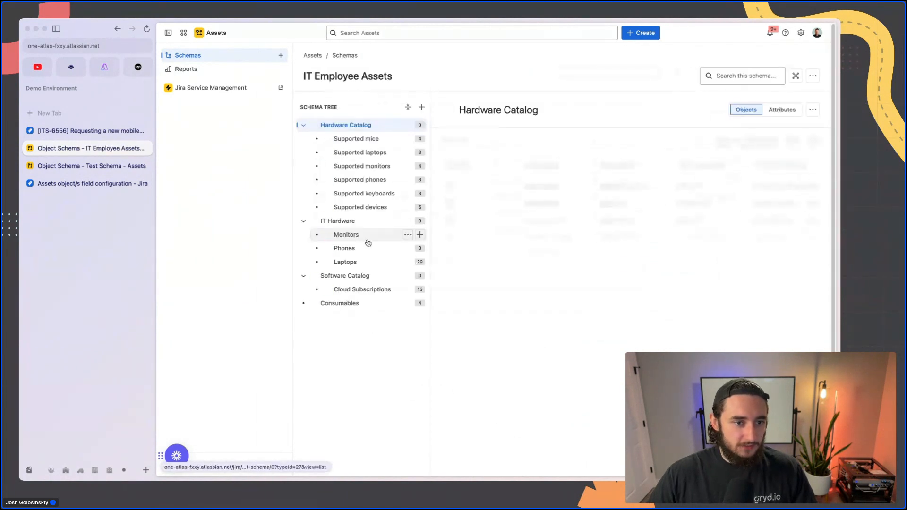
{"action": "left_click", "coordinate": [361, 234]}
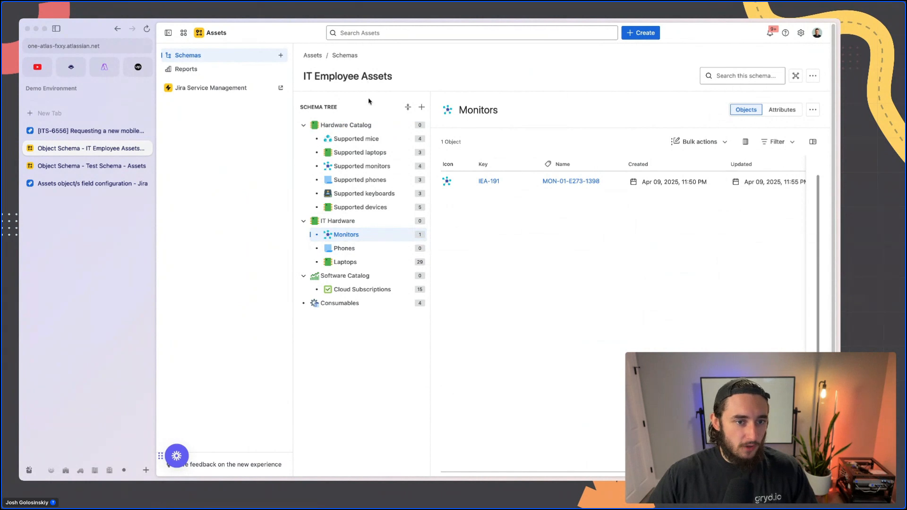
{"action": "left_click", "coordinate": [364, 194]}
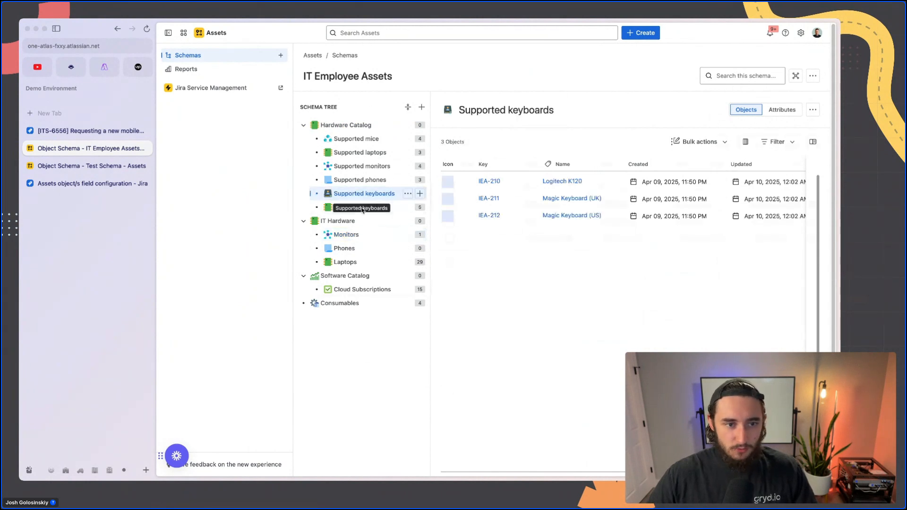
{"action": "left_click", "coordinate": [346, 235]}
{"action": "key", "text": "ctrl+Tab"}
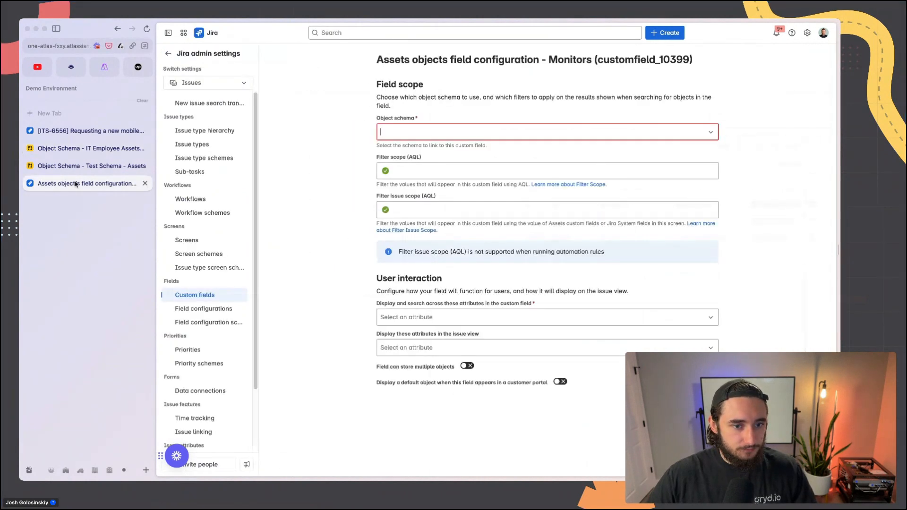
Step: Set the object schema to IT Employee Assets and the filter scope to objecttype = "Monitors"
{"action": "left_click", "coordinate": [388, 131]}
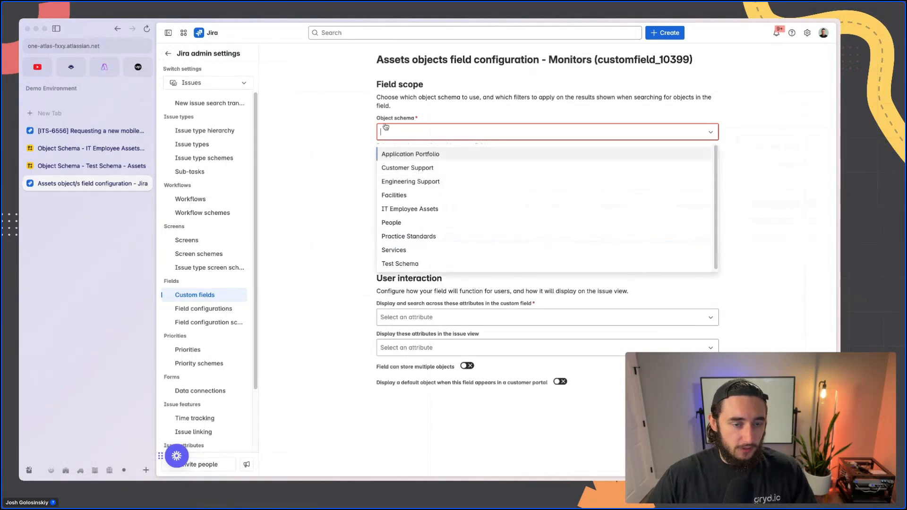
{"action": "left_click", "coordinate": [461, 209]}
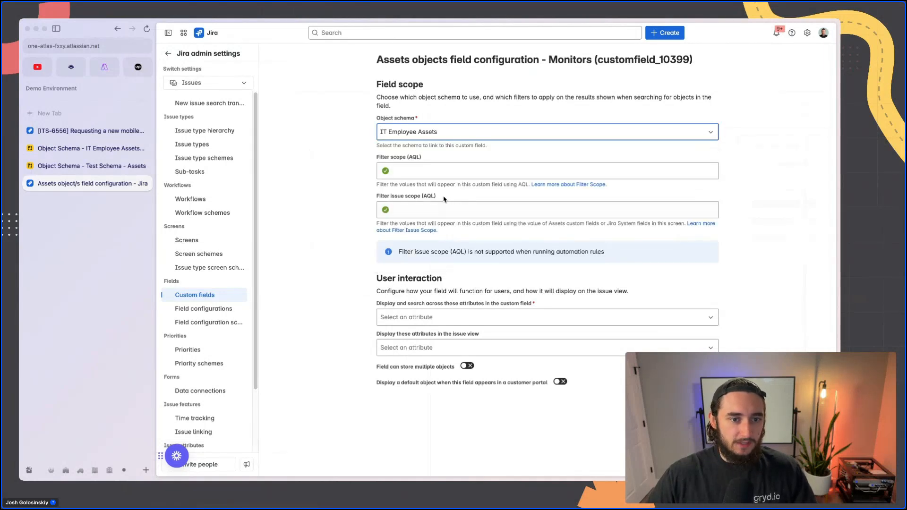
{"action": "left_click", "coordinate": [437, 171]}
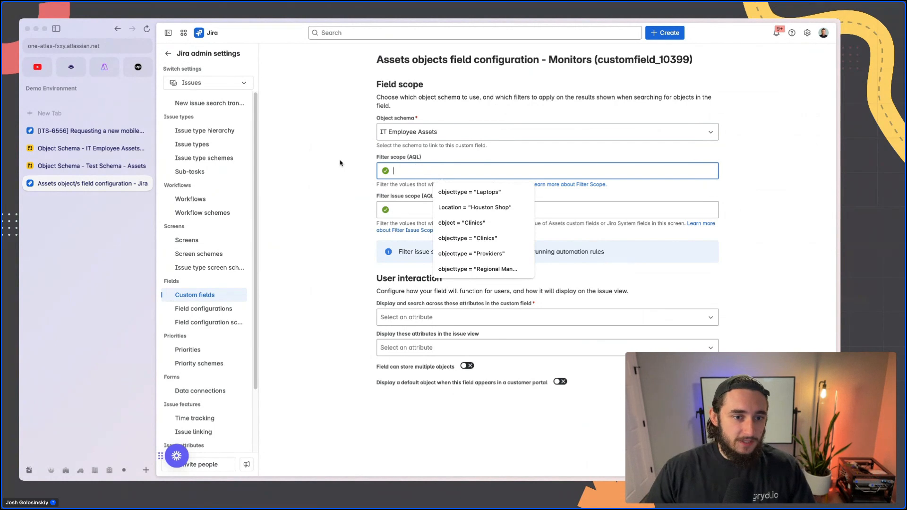
{"action": "left_click", "coordinate": [338, 184]}
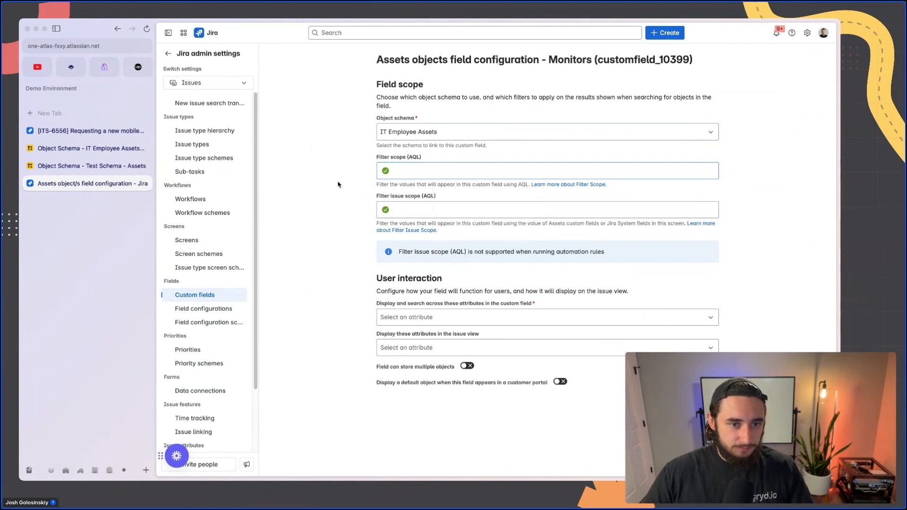
{"action": "left_click", "coordinate": [91, 148]}
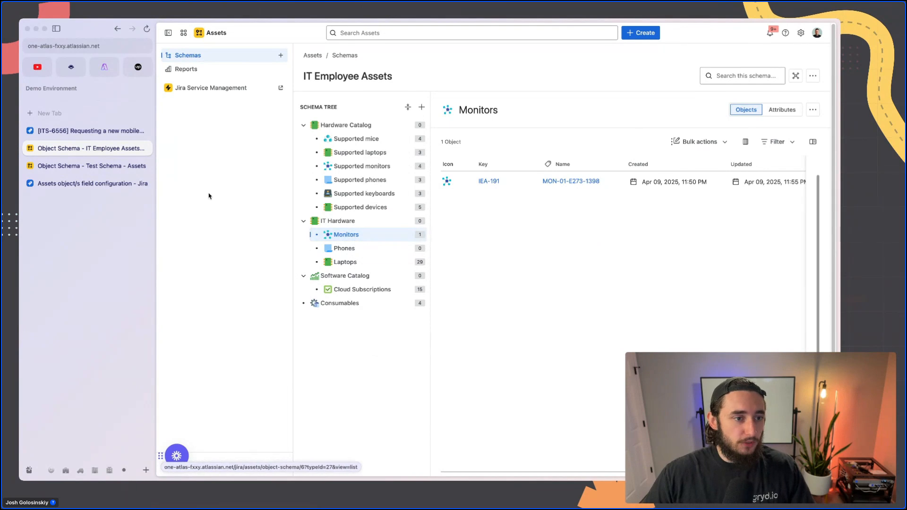
{"action": "left_click", "coordinate": [86, 167]}
{"action": "left_click", "coordinate": [85, 183]}
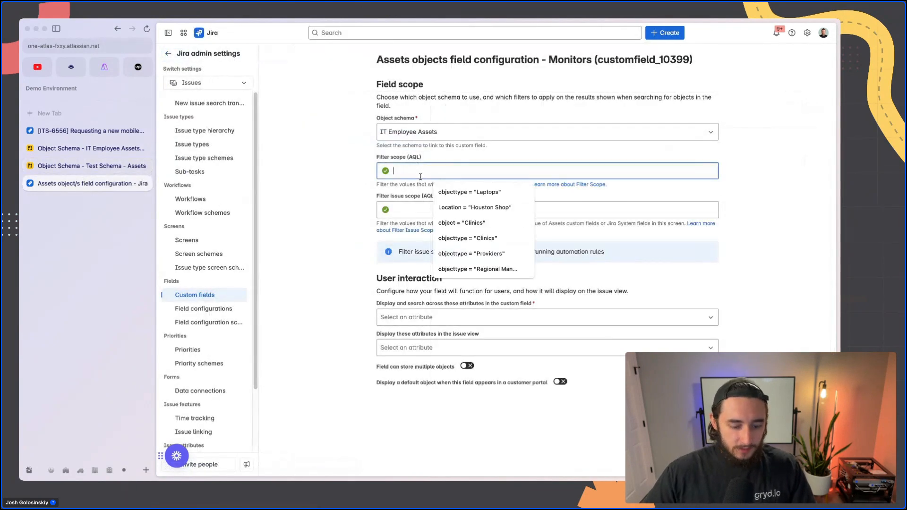
{"action": "type", "text": "objecttype ="}
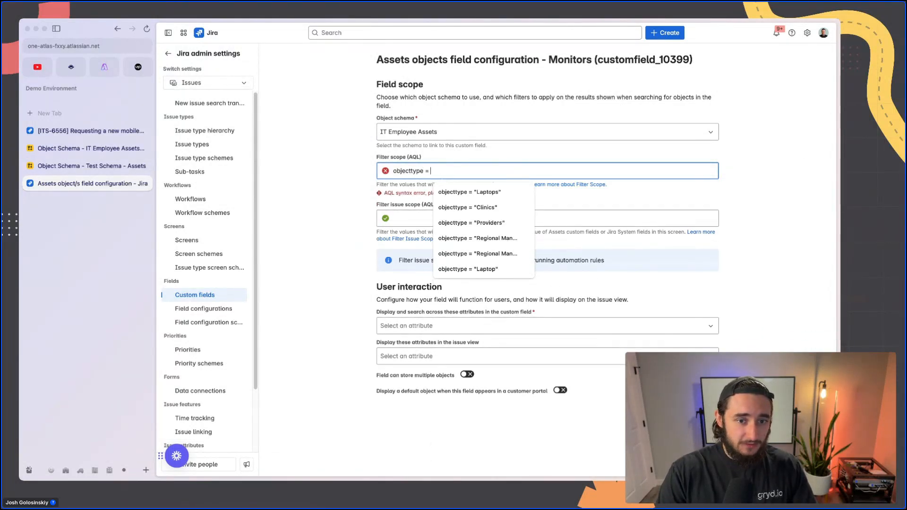
{"action": "type", "text": "\"Monitors\""}
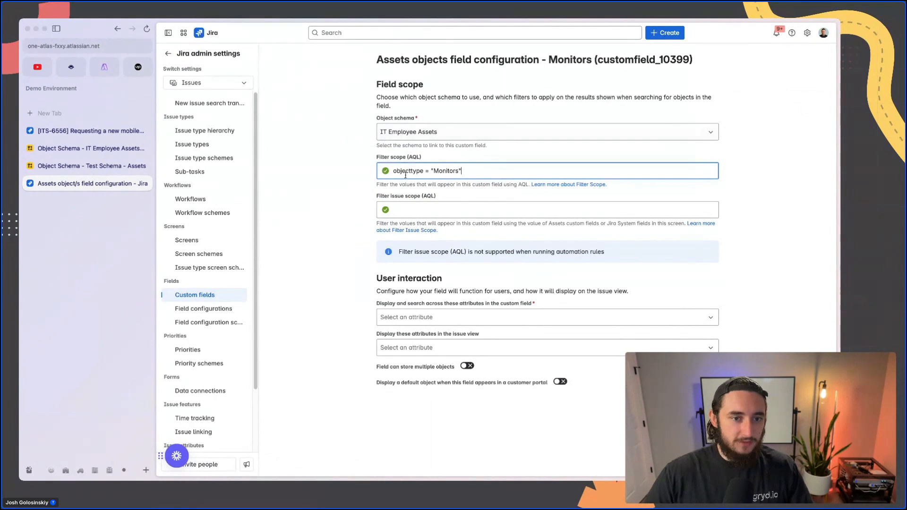
Step: Check the Monitors object type in Assets again and copy the filter scope query objecttype = "Monitors" into the filter issue scope
{"action": "left_click", "coordinate": [105, 149]}
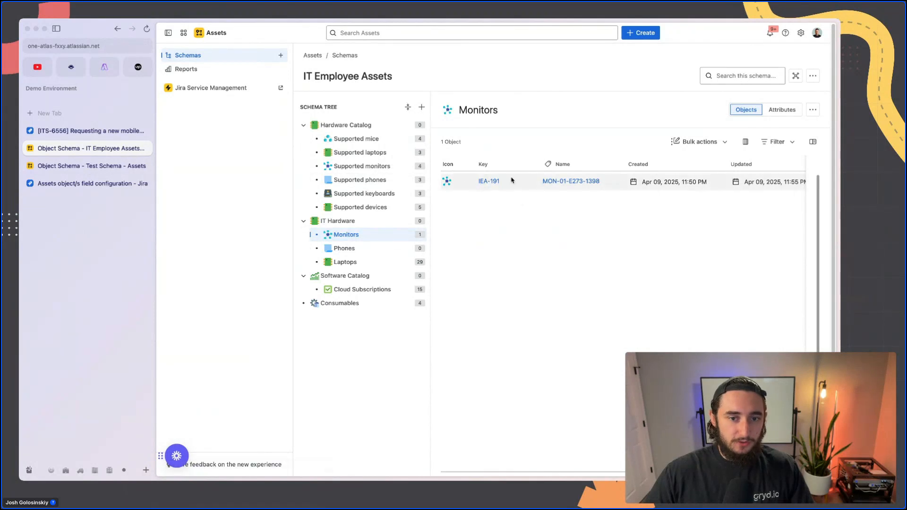
{"action": "left_click", "coordinate": [87, 183]}
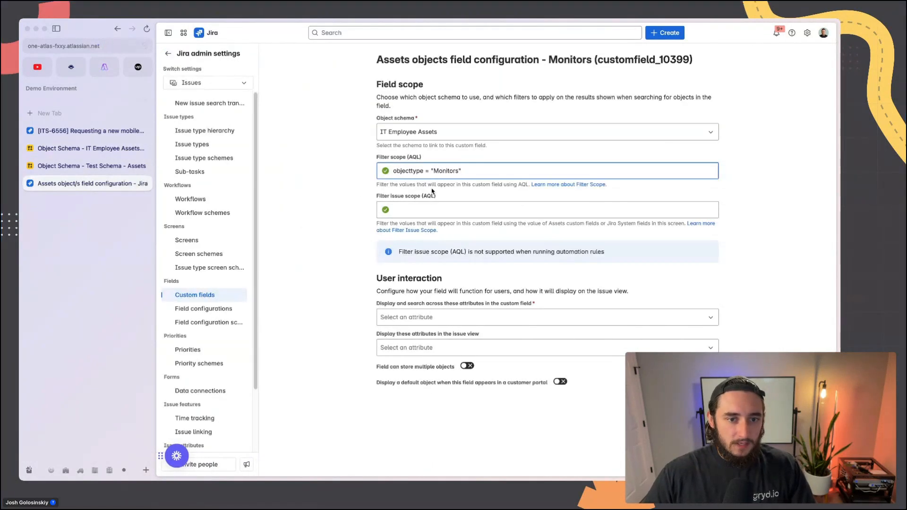
{"action": "left_click_drag", "start_coordinate": [463, 171], "coordinate": [319, 177]}
{"action": "key", "text": "ctrl+c"}
{"action": "left_click", "coordinate": [407, 209]}
{"action": "key", "text": "ctrl+v"}
{"action": "left_click", "coordinate": [332, 232]}
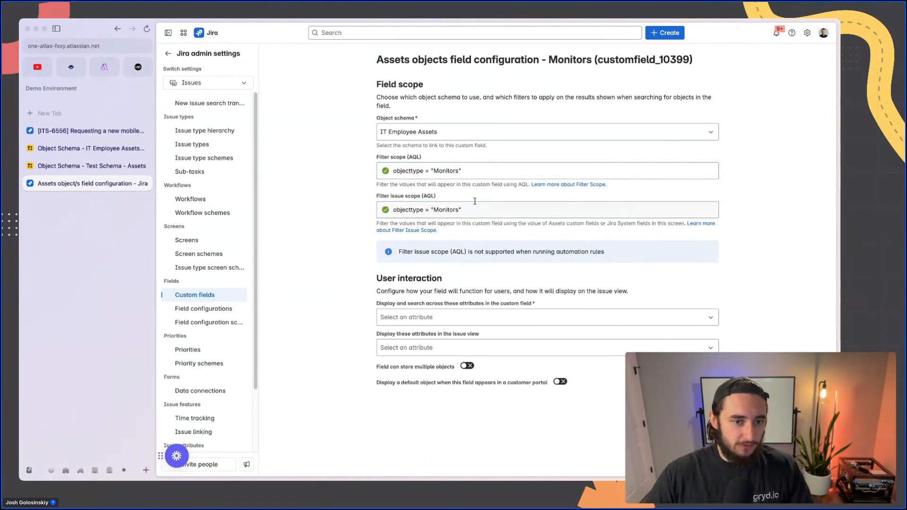
Step: Add Name and Key as the attributes to display and search across in the custom field
{"action": "left_click", "coordinate": [402, 318]}
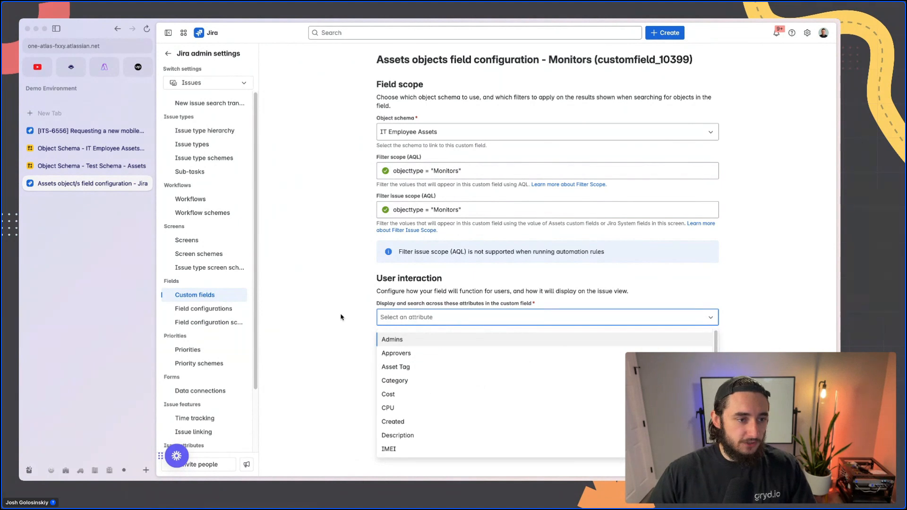
{"action": "type", "text": "name"}
{"action": "left_click", "coordinate": [389, 340]}
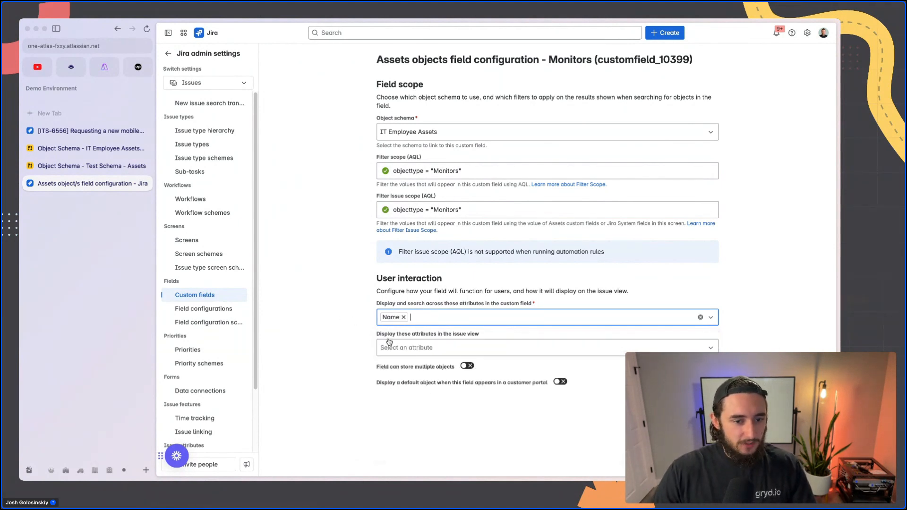
{"action": "type", "text": "keyo"}
{"action": "key", "text": "BackSpace"}
{"action": "left_click", "coordinate": [407, 339]}
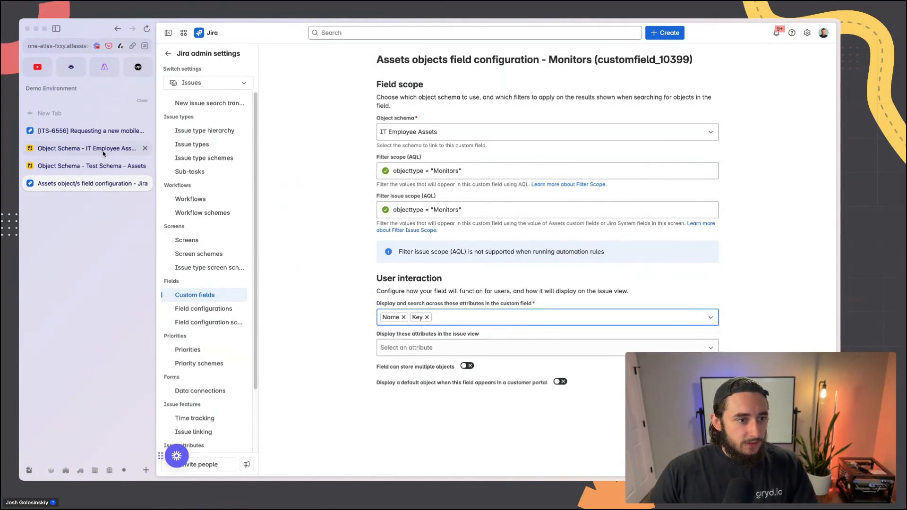
Step: Review the attributes of the monitor object in IT Employee Assets and add Model to the custom field's display and search attributes
{"action": "left_click", "coordinate": [137, 149]}
{"action": "left_click", "coordinate": [564, 184]}
{"action": "scroll", "coordinate": [590, 236], "scroll_direction": "down", "scroll_amount": 1}
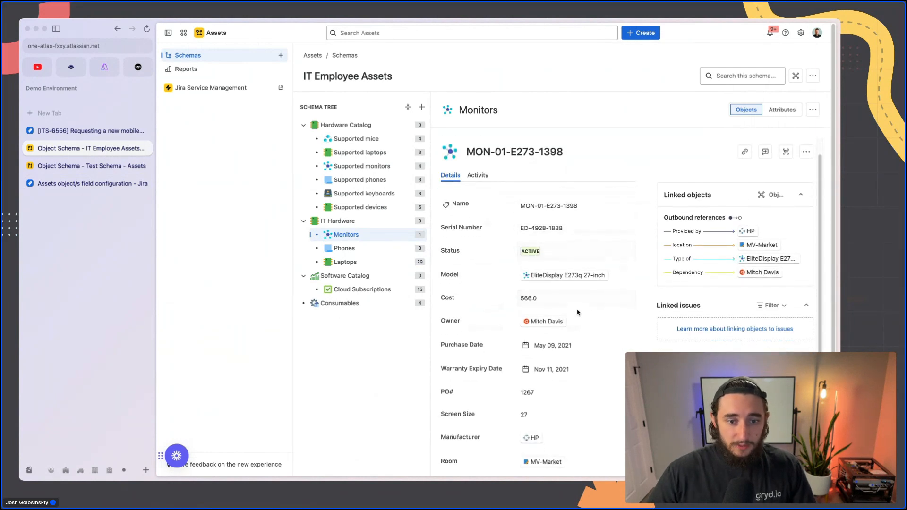
{"action": "scroll", "coordinate": [579, 312], "scroll_direction": "down", "scroll_amount": 1}
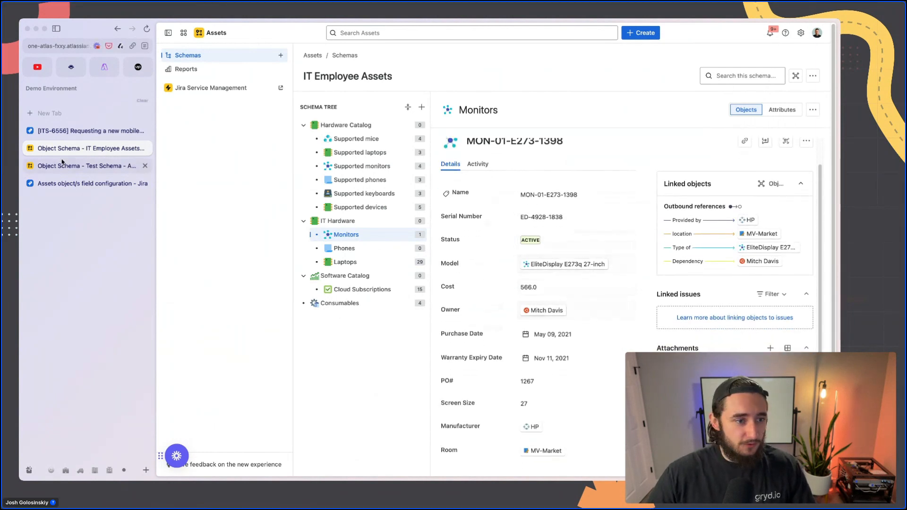
{"action": "left_click", "coordinate": [62, 184]}
{"action": "type", "text": "model"}
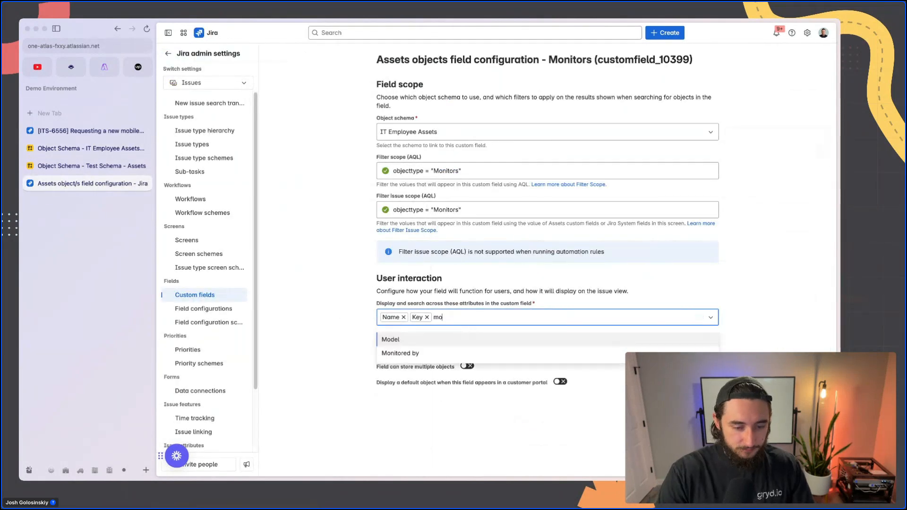
{"action": "left_click", "coordinate": [429, 339]}
Step: Set the attributes displayed in the issue view to Name, Key and Model
{"action": "left_click", "coordinate": [427, 348]}
{"action": "type", "text": "name"}
{"action": "left_click", "coordinate": [419, 374]}
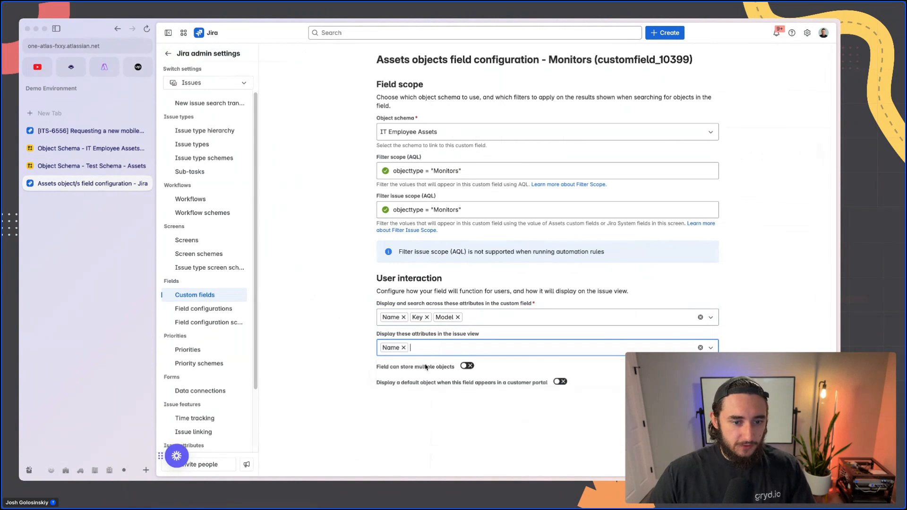
{"action": "type", "text": "key"}
{"action": "left_click", "coordinate": [442, 369]}
{"action": "type", "text": "made"}
{"action": "key", "text": "BackSpace"}
{"action": "key", "text": "BackSpace"}
{"action": "key", "text": "BackSpace"}
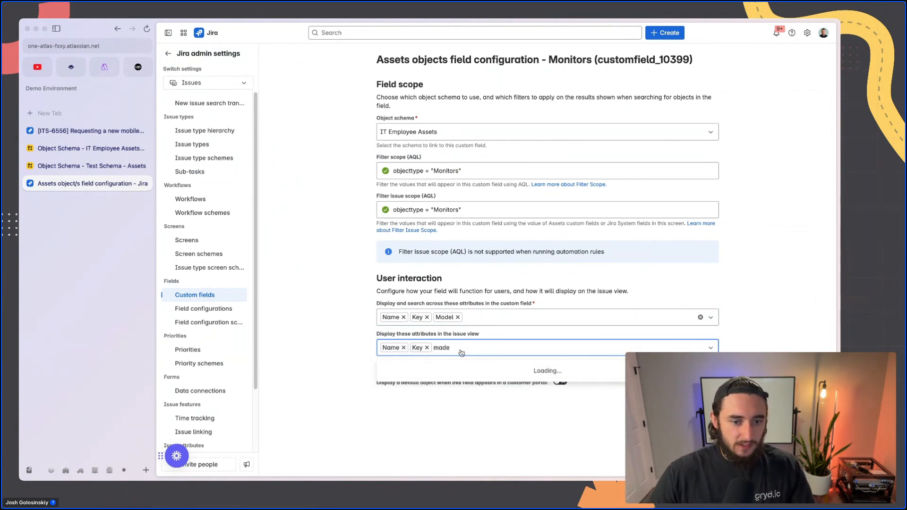
{"action": "type", "text": "ode"}
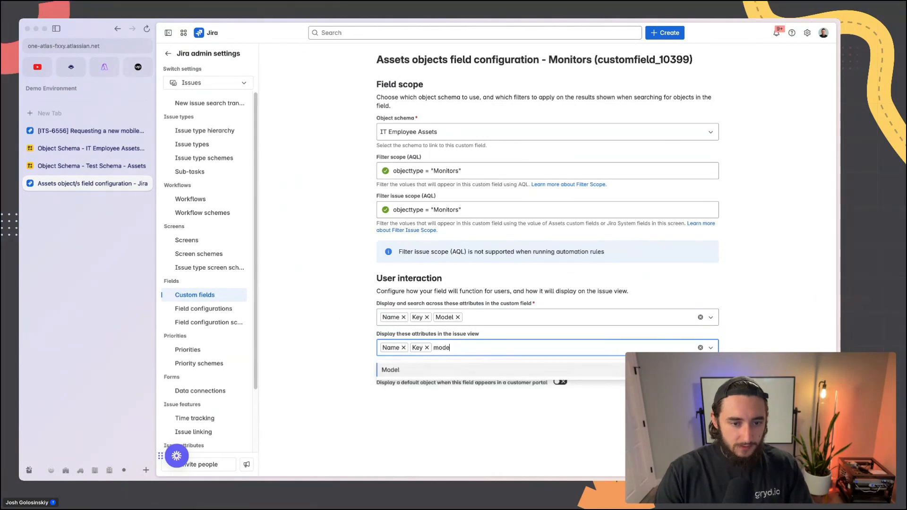
{"action": "left_click", "coordinate": [622, 370]}
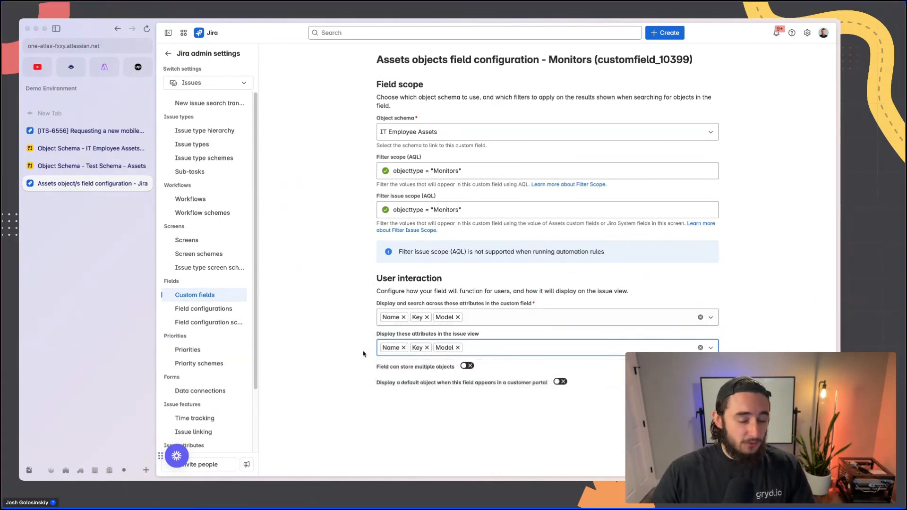
Step: Allow the Monitors field to store multiple objects and save the field configuration
{"action": "left_click", "coordinate": [466, 368]}
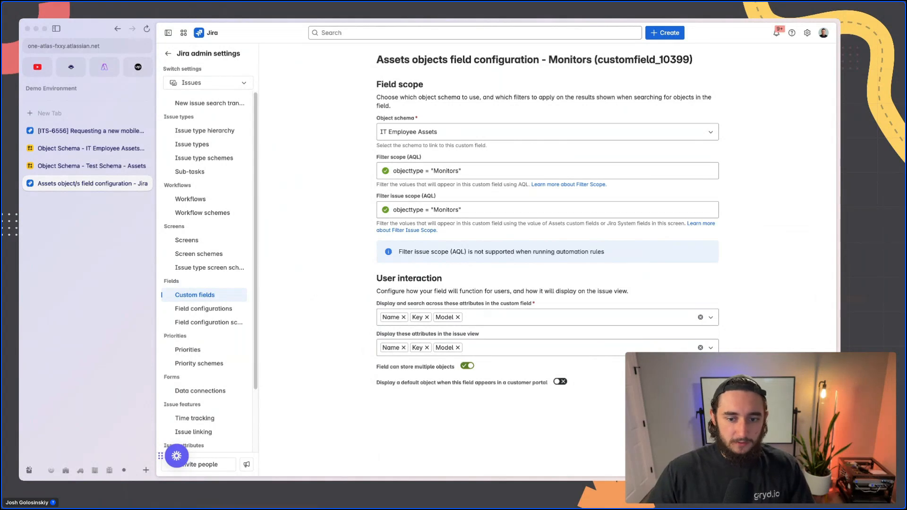
{"action": "left_click", "coordinate": [706, 405]}
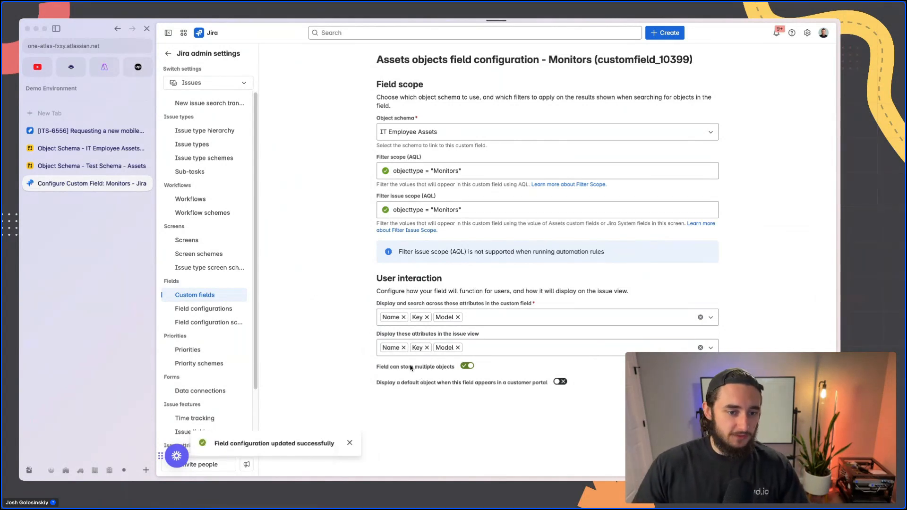
Step: Reload the ticket "Requesting a new mobile device" and add the monitor MON-01-E273-1398 to its Monitors field
{"action": "left_click", "coordinate": [90, 131]}
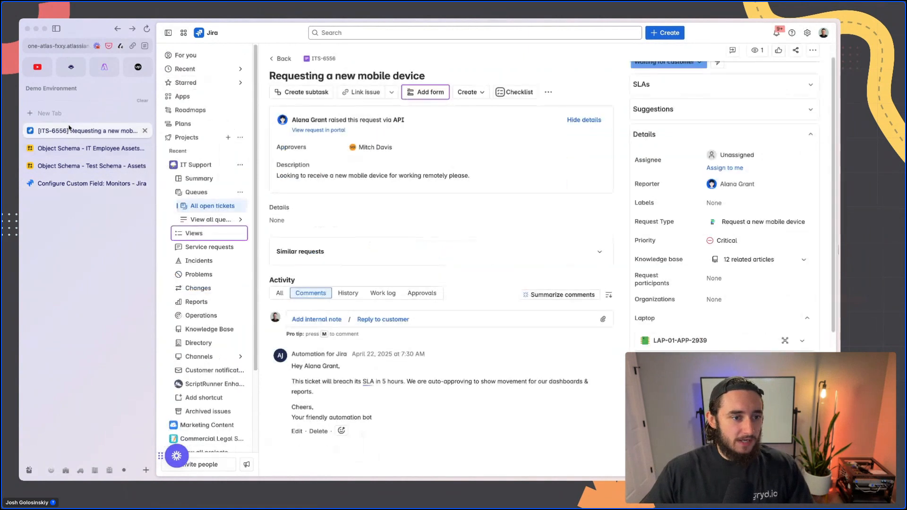
{"action": "key", "text": "super+s"}
{"action": "key", "text": "super+r"}
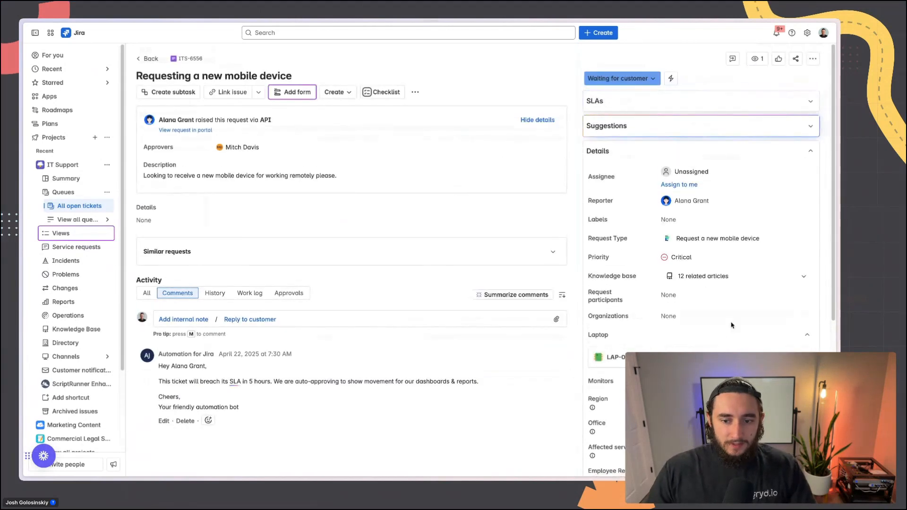
{"action": "left_click", "coordinate": [782, 346]}
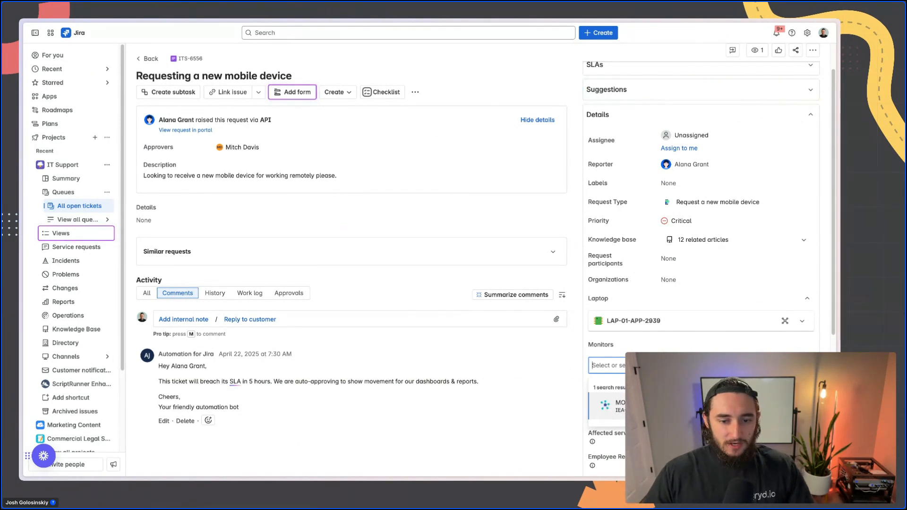
{"action": "left_click", "coordinate": [606, 407]}
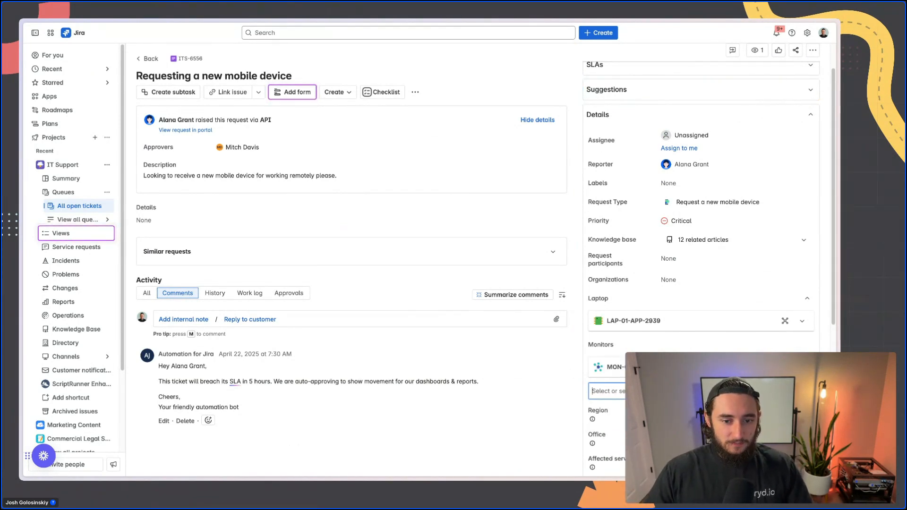
{"action": "key", "text": "Escape"}
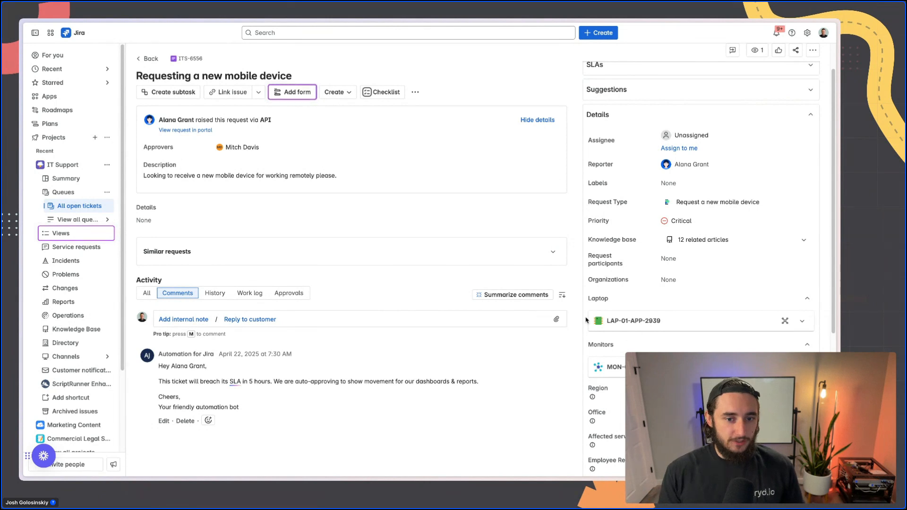
Step: View the monitor's object details from the ticket, and check the same object's linked issues in the reloaded IT Employee Assets schema
{"action": "left_click", "coordinate": [612, 367]}
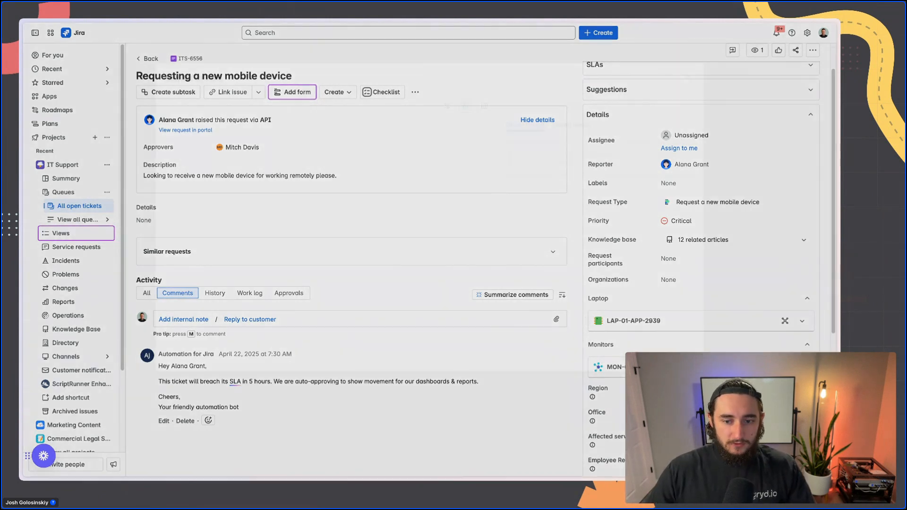
{"action": "mouse_move", "coordinate": [75, 183]}
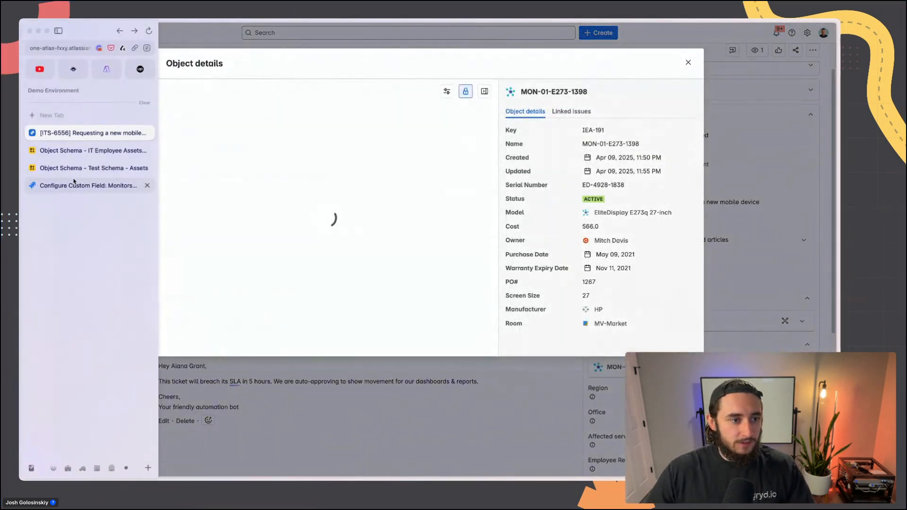
{"action": "left_click", "coordinate": [90, 166]}
{"action": "left_click", "coordinate": [90, 148]}
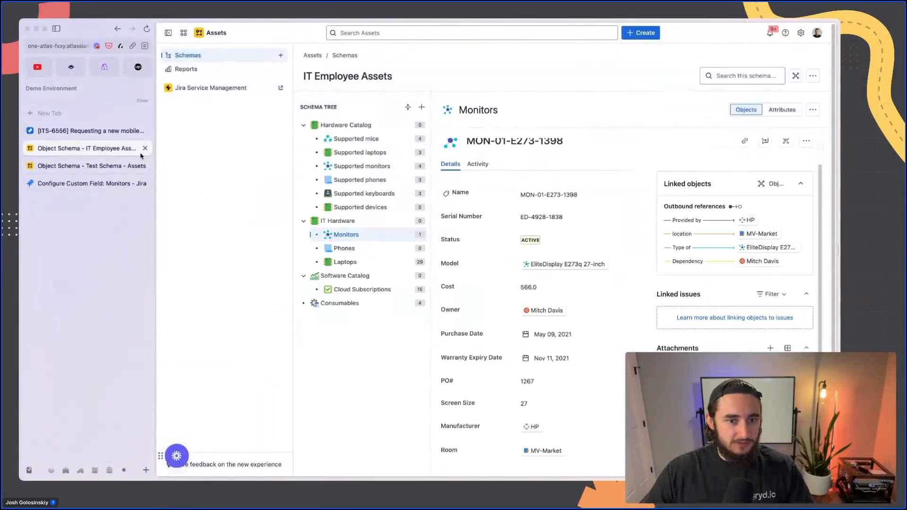
{"action": "key", "text": "super+r"}
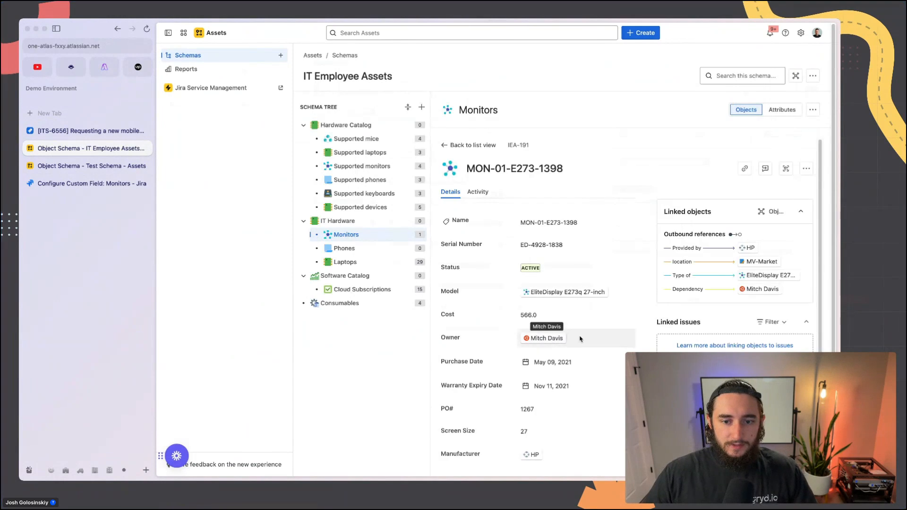
{"action": "left_click", "coordinate": [773, 322]}
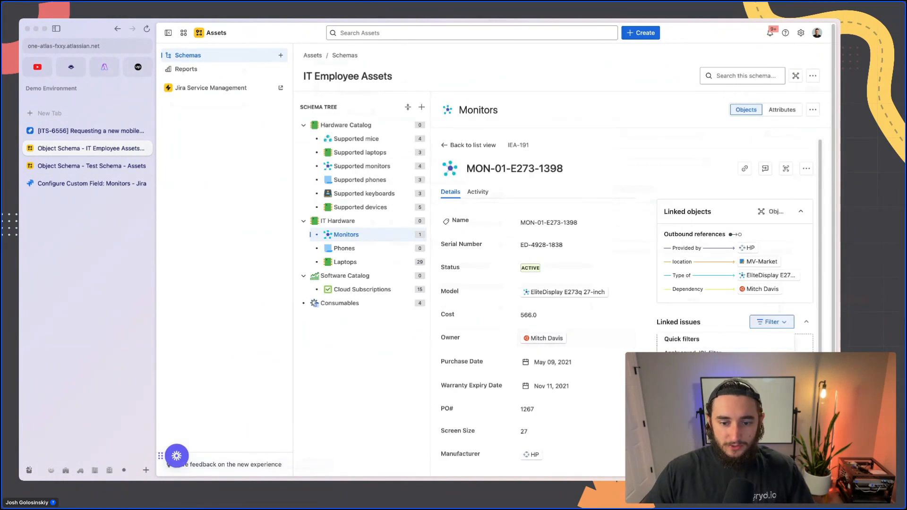
{"action": "left_click", "coordinate": [721, 323]}
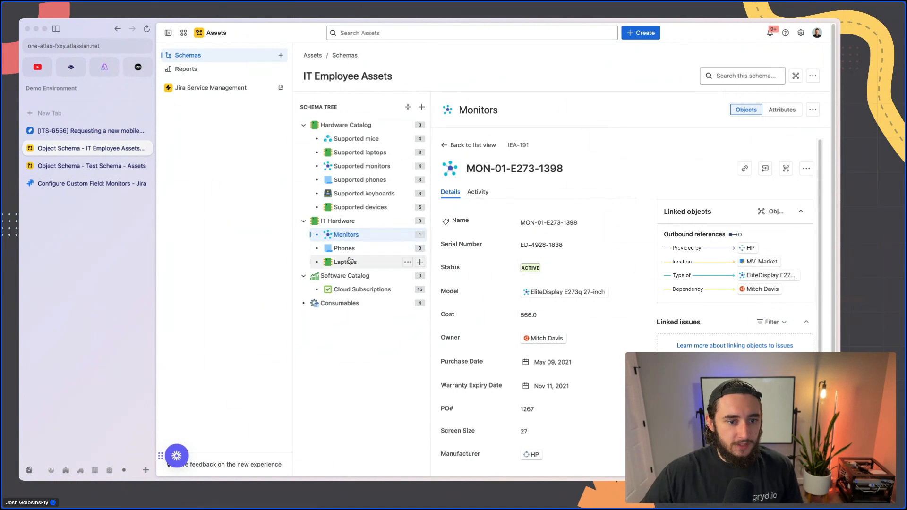
Step: Check the linked issues of laptop LAP-01-APP-2939 for comparison and reopen the monitor object MON-01-E273-1398
{"action": "left_click", "coordinate": [396, 249]}
{"action": "left_click", "coordinate": [399, 264]}
{"action": "left_click", "coordinate": [543, 184]}
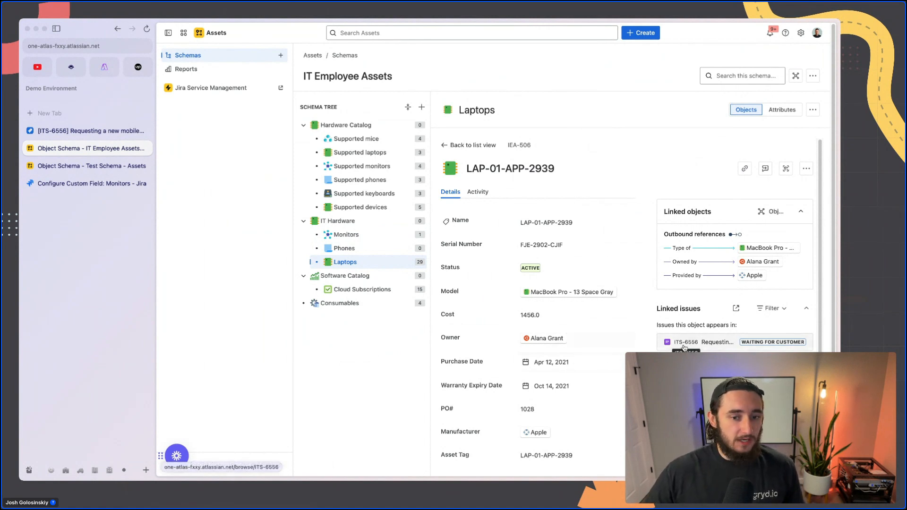
{"action": "left_click", "coordinate": [346, 235]}
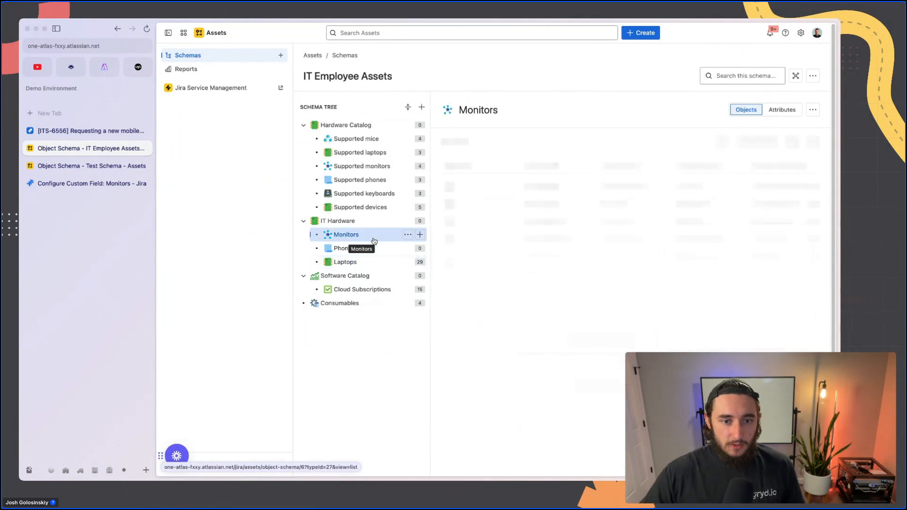
{"action": "left_click", "coordinate": [571, 181]}
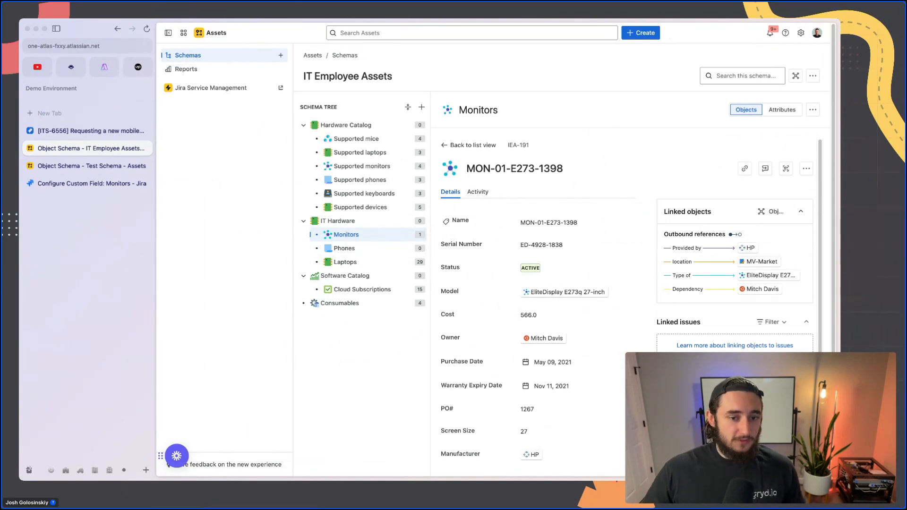
Step: Close the monitor's object details on the ticket and go to the overview of all object schemas in Assets
{"action": "left_click", "coordinate": [82, 189]}
{"action": "left_click", "coordinate": [89, 130]}
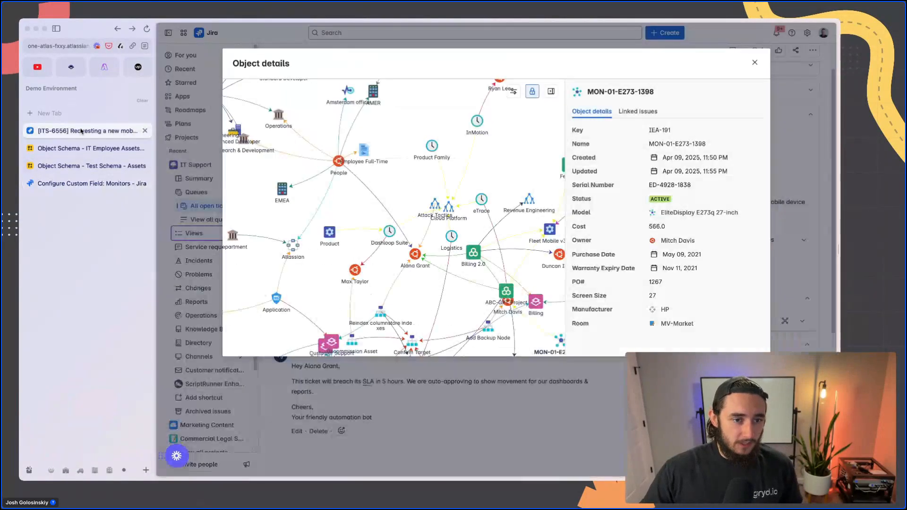
{"action": "left_click", "coordinate": [755, 62]}
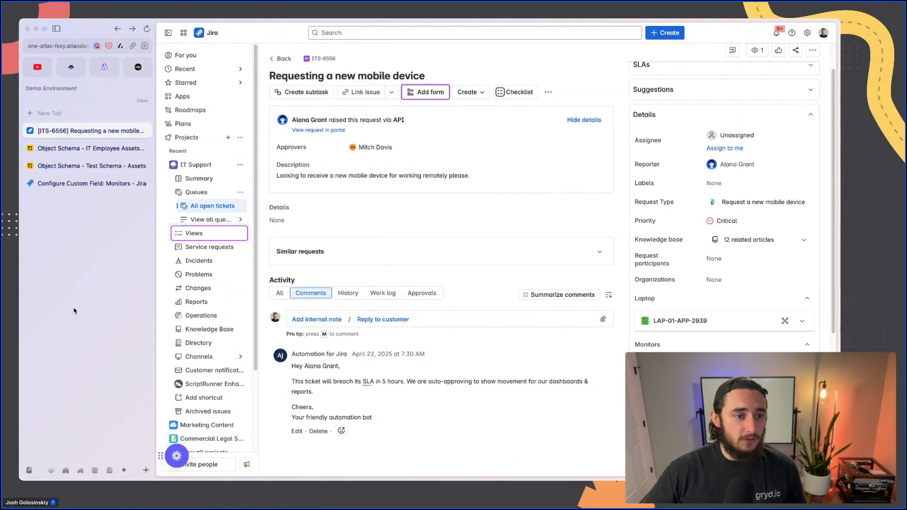
{"action": "left_click", "coordinate": [83, 163]}
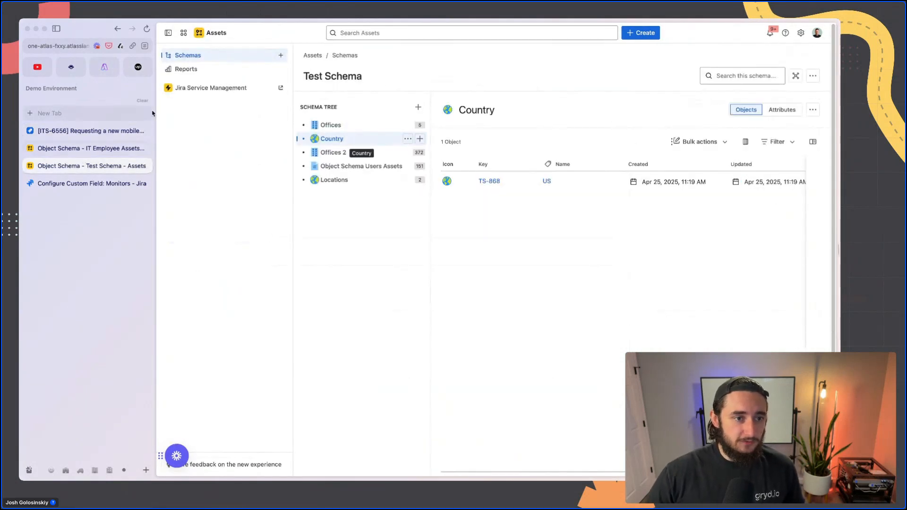
{"action": "left_click", "coordinate": [189, 56]}
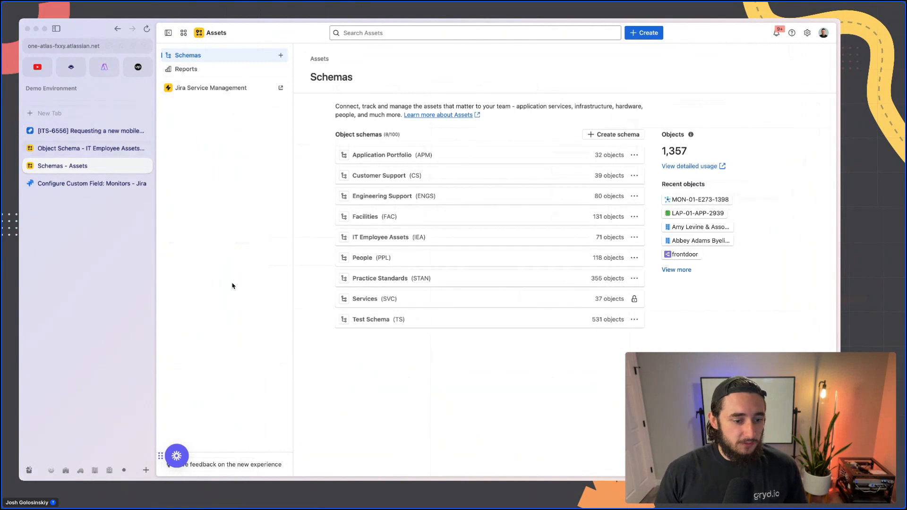